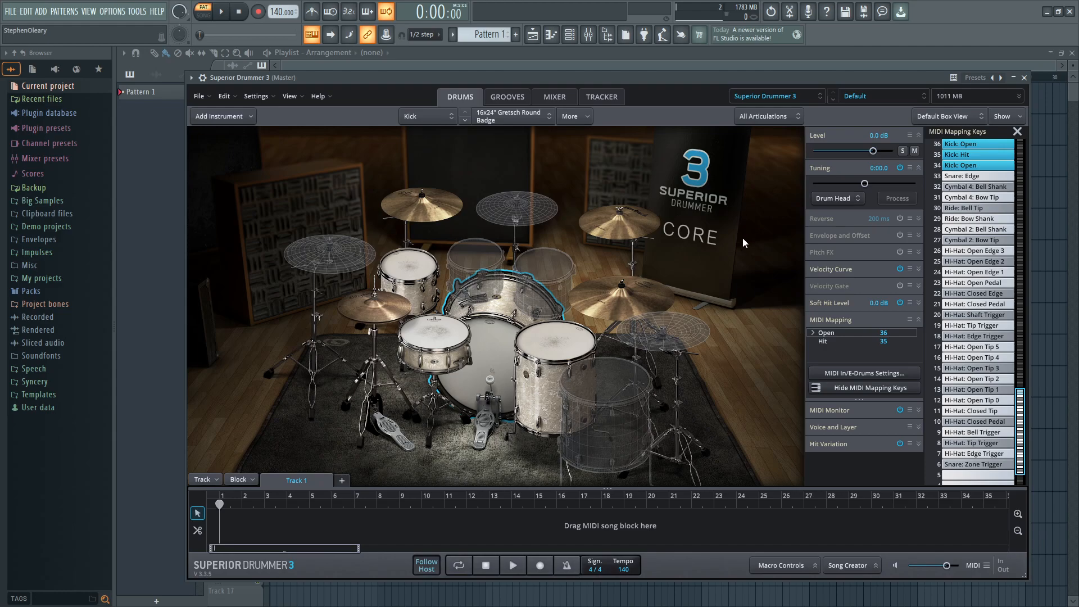
# - Load the Empty Kit drum kit preset and look over the resulting mixer channels
pyautogui.moveTo(722, 78); pyautogui.dragTo(721, 74)
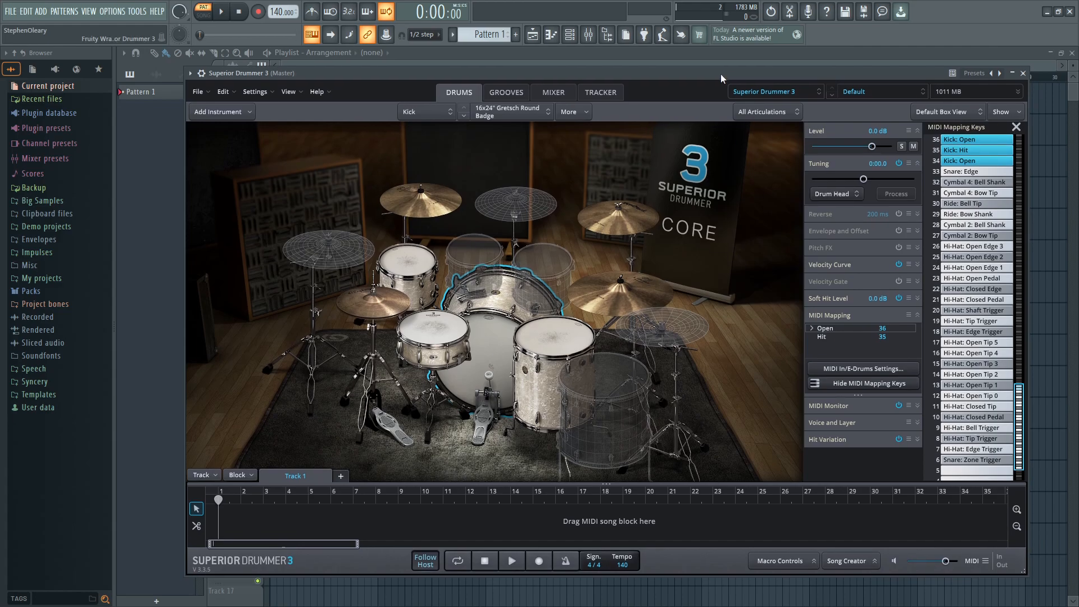
pyautogui.click(554, 93)
pyautogui.click(473, 93)
pyautogui.click(855, 91)
pyautogui.moveTo(927, 487)
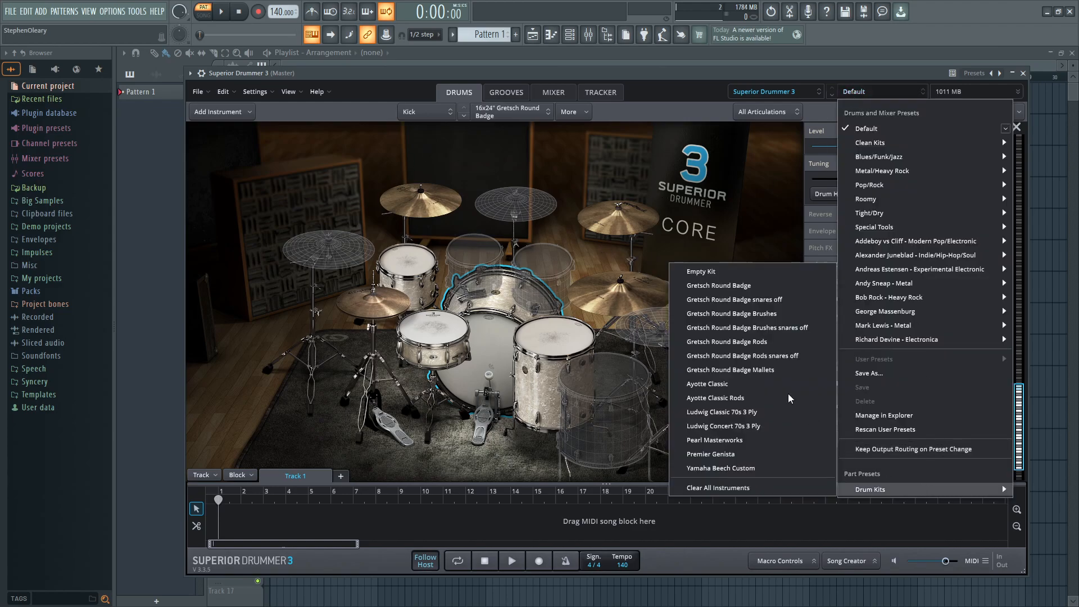
pyautogui.click(738, 272)
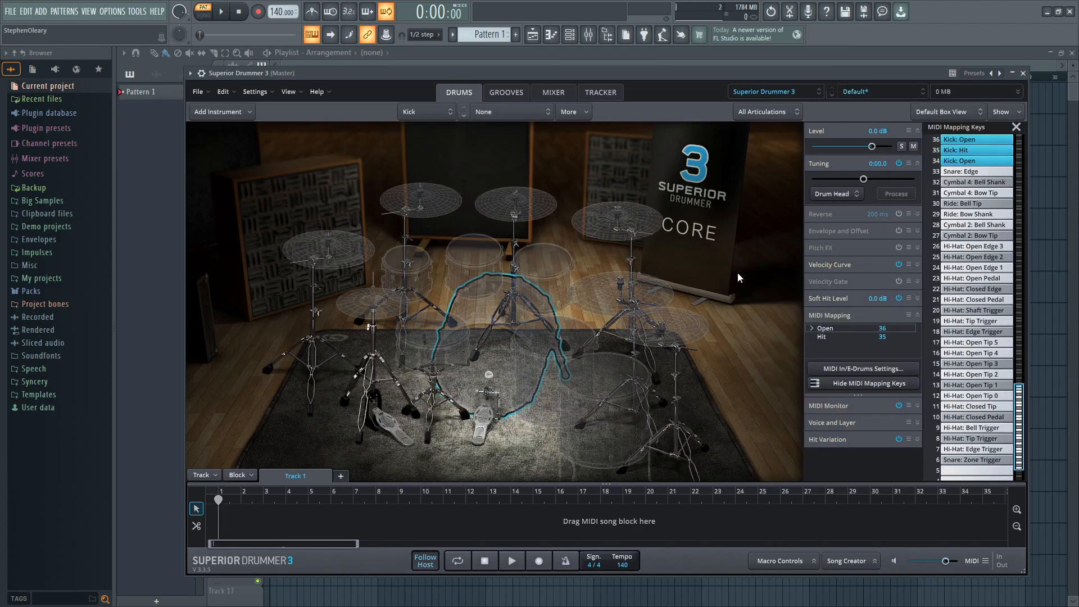
pyautogui.click(543, 92)
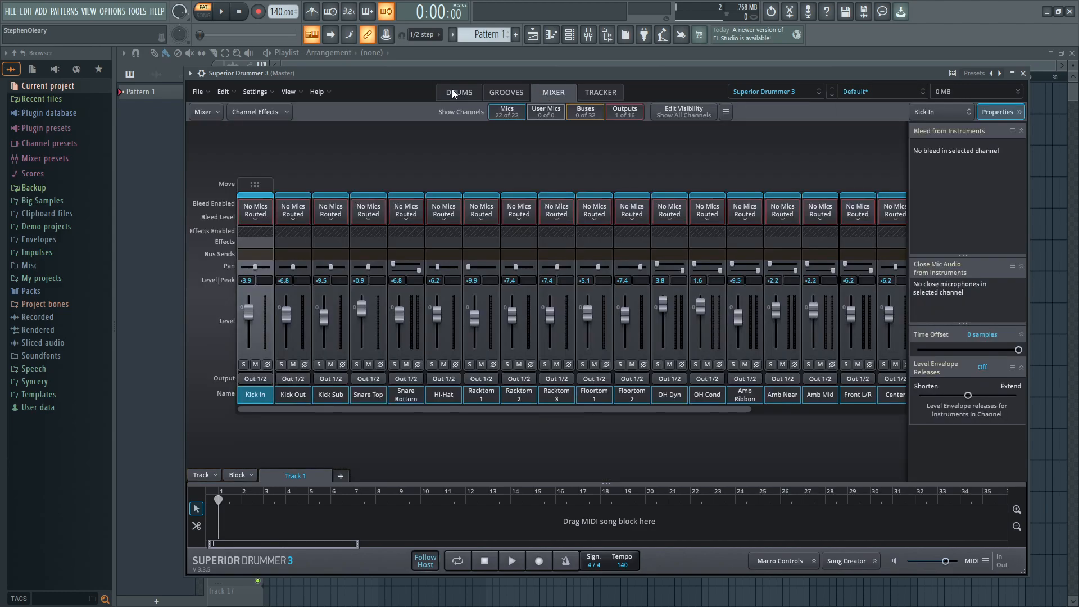
pyautogui.click(457, 90)
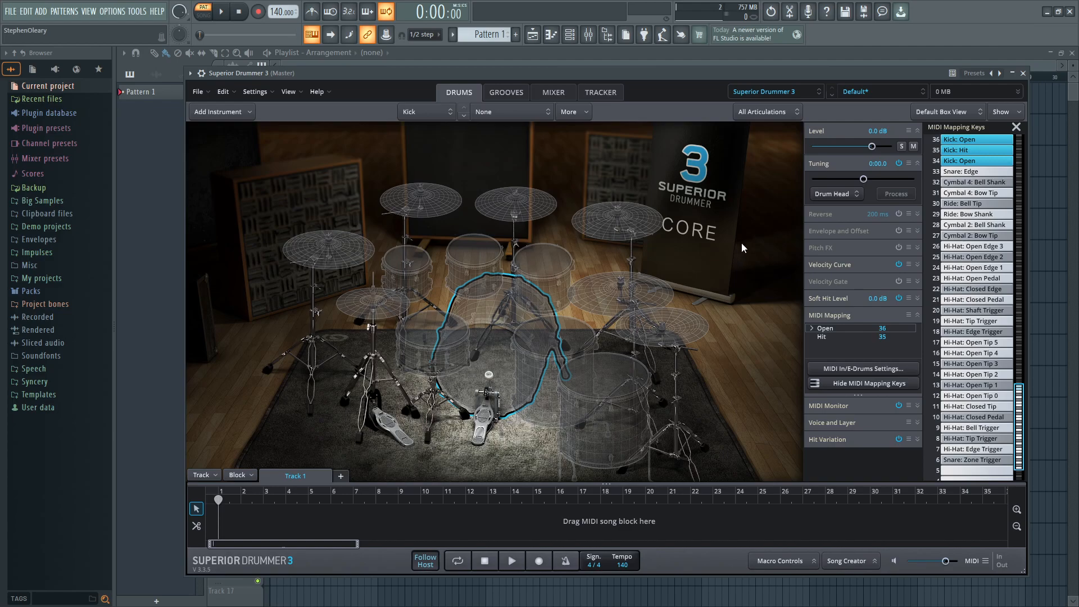
# - Search for a kick among the Area 33 SDX favorites and load the 16x24" Ludwig 1980s Chrome into the kick slot
pyautogui.rightClick(489, 374)
pyautogui.moveTo(556, 36)
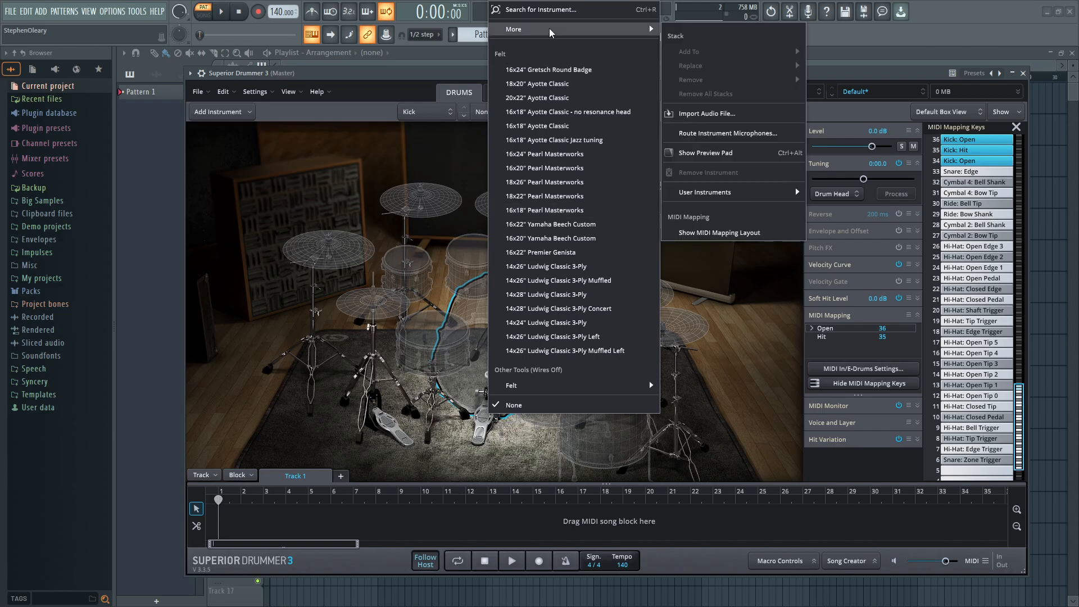
pyautogui.click(540, 10)
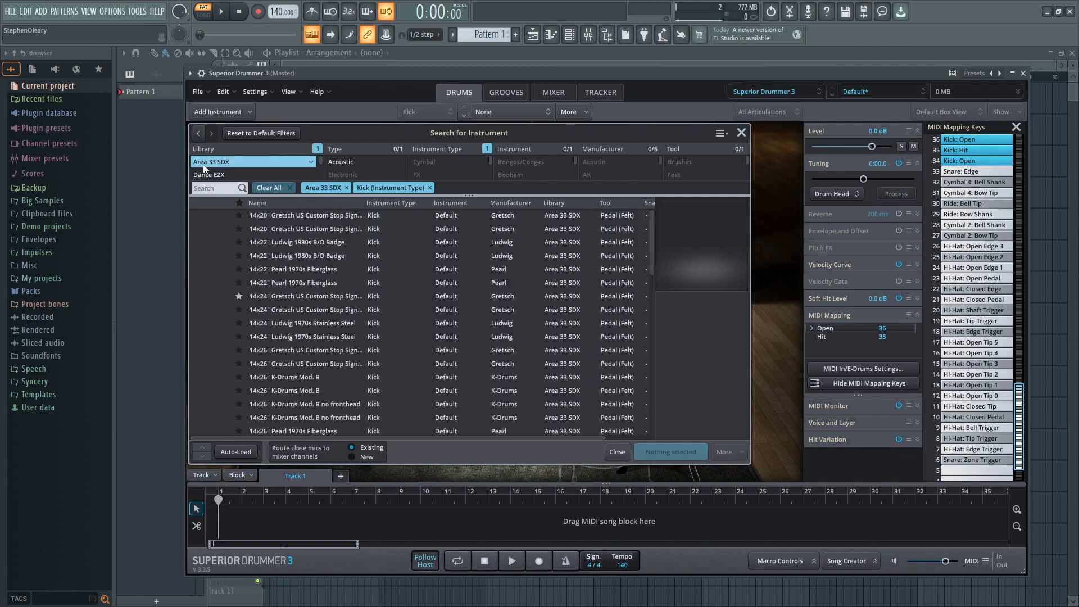
pyautogui.click(239, 203)
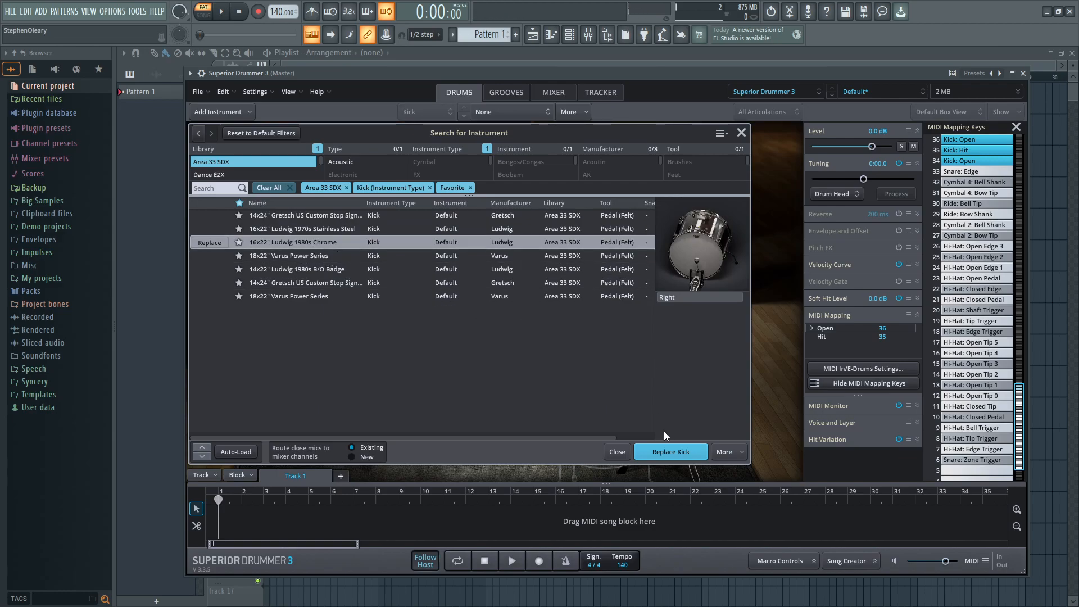
pyautogui.click(665, 448)
# - Open the microphone routing for the kick and clear all of its mixer channel assignments
pyautogui.rightClick(497, 359)
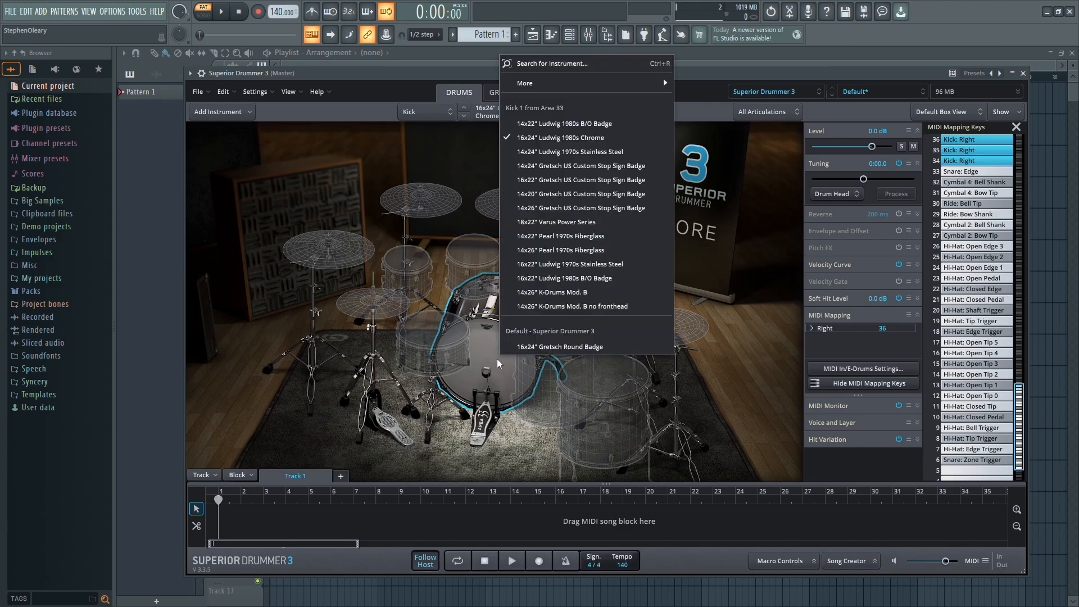
pyautogui.moveTo(565, 83)
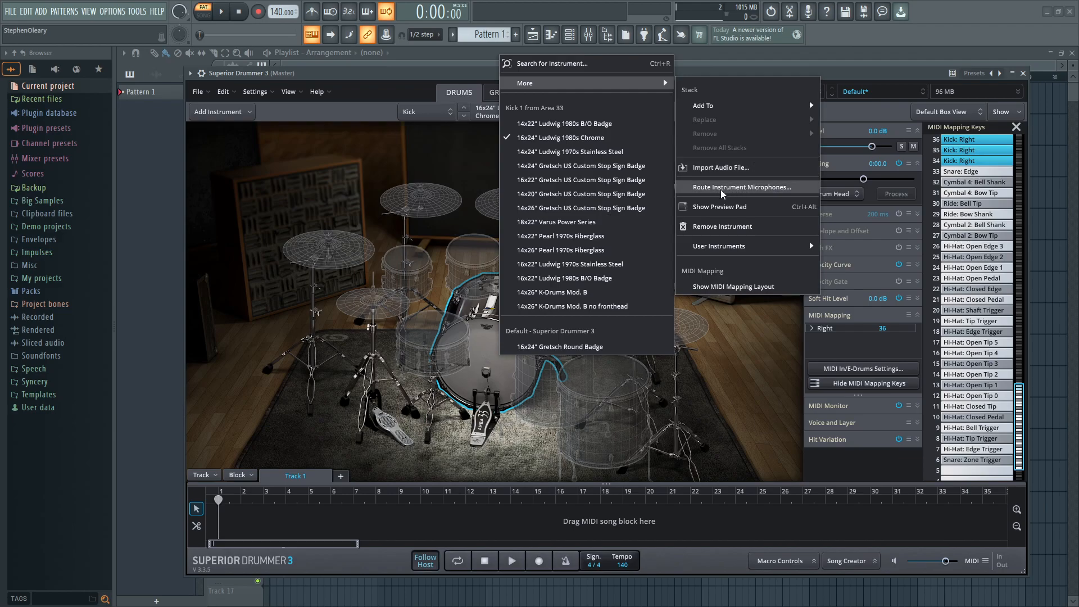
pyautogui.click(723, 194)
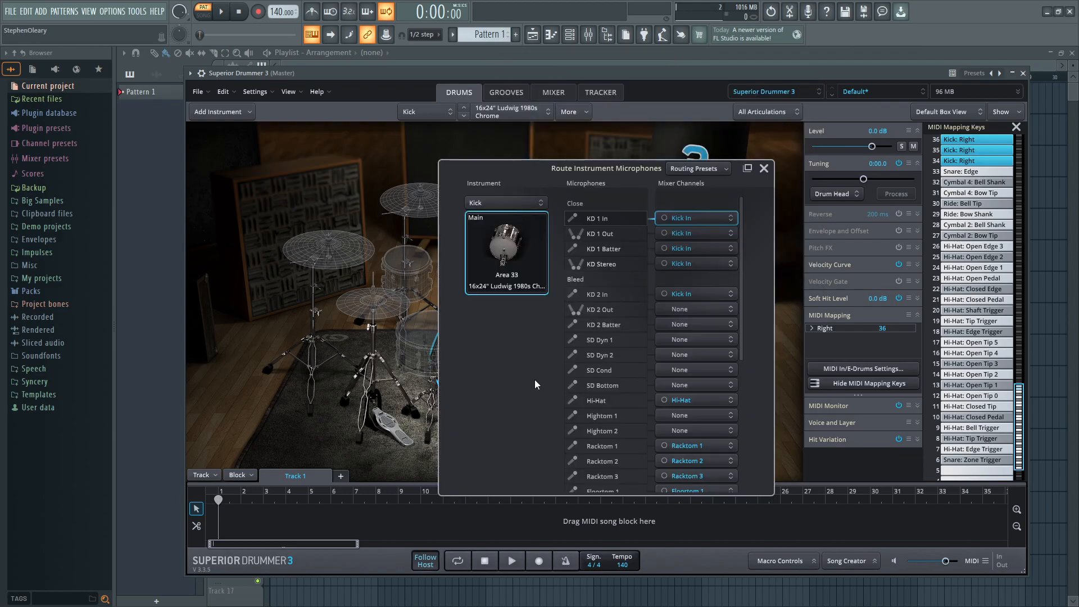
pyautogui.click(713, 169)
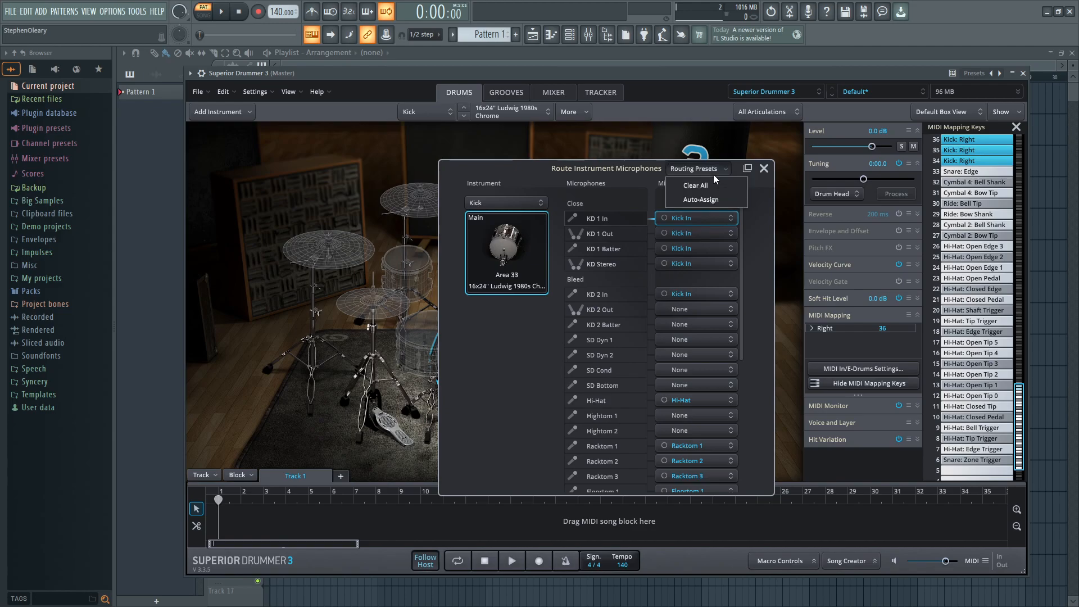
pyautogui.click(722, 190)
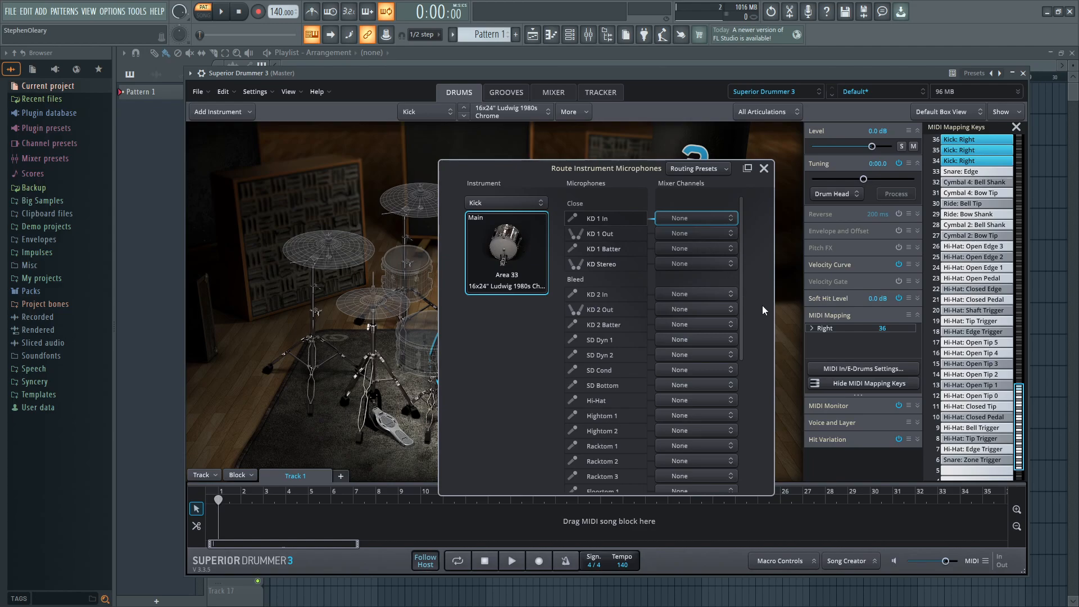
# - Route KD 1 In and KD 1 Batter to Kick In, KD 1 Out to Kick Out, and KD Stereo to a newly created channel
pyautogui.moveTo(739, 278); pyautogui.dragTo(754, 245)
pyautogui.click(728, 221)
pyautogui.click(727, 234)
pyautogui.click(728, 234)
pyautogui.click(727, 261)
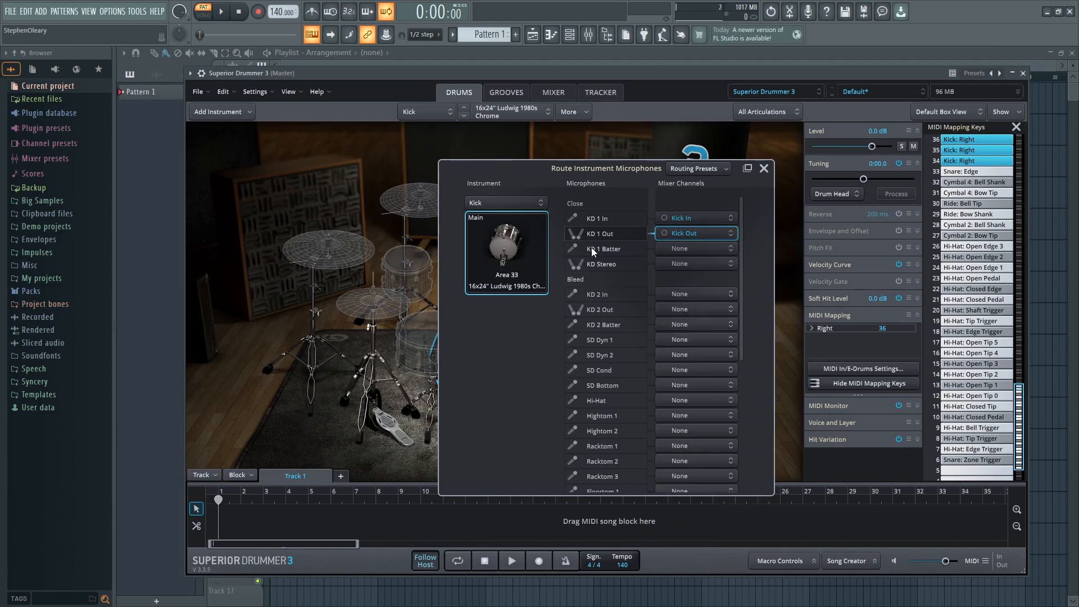
pyautogui.click(683, 248)
pyautogui.click(691, 261)
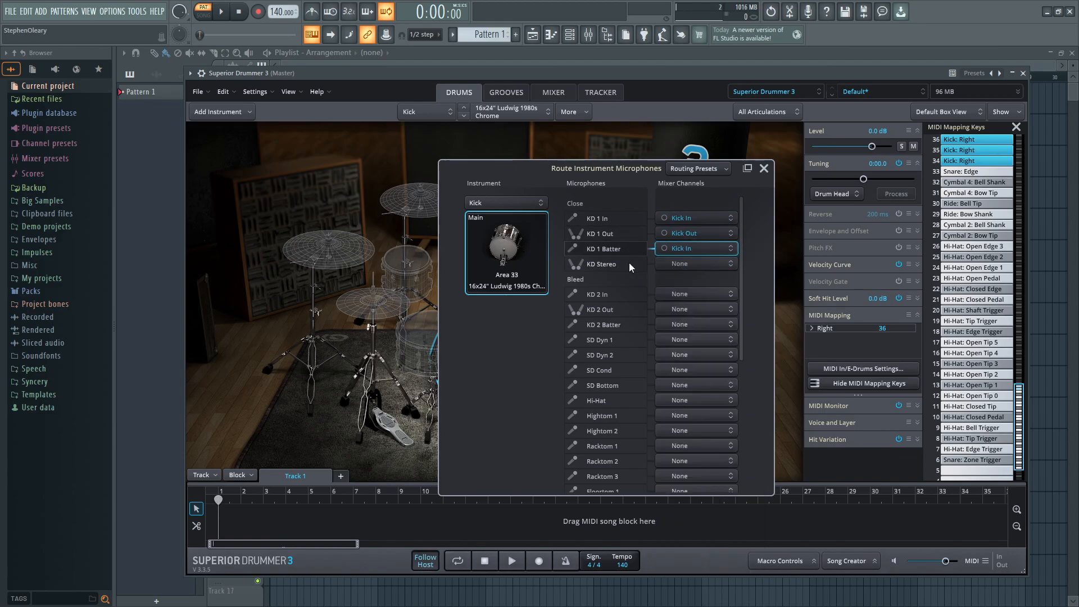
pyautogui.click(669, 264)
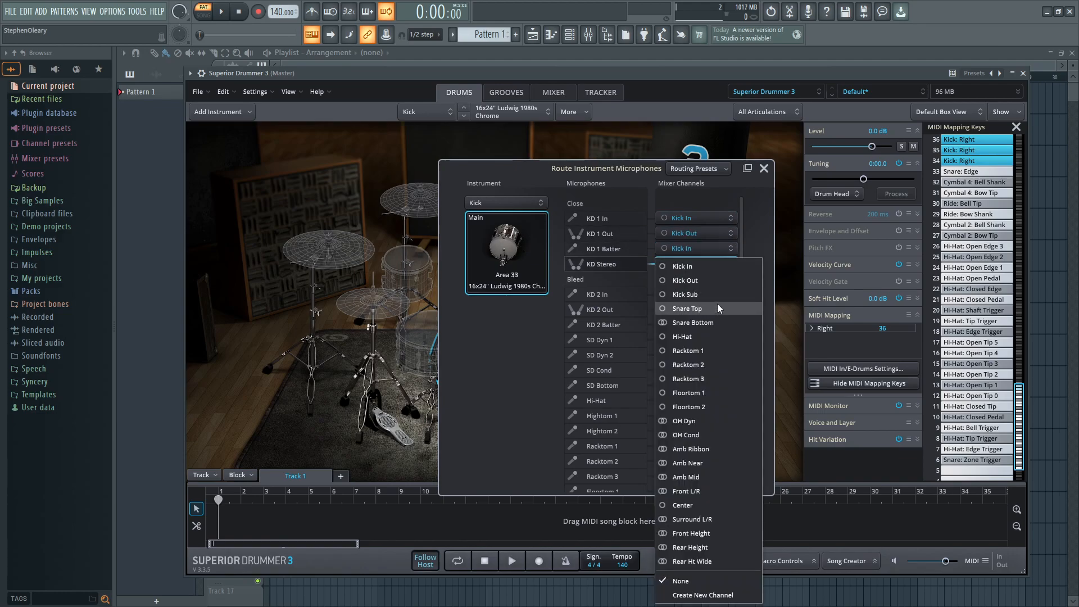
pyautogui.click(718, 596)
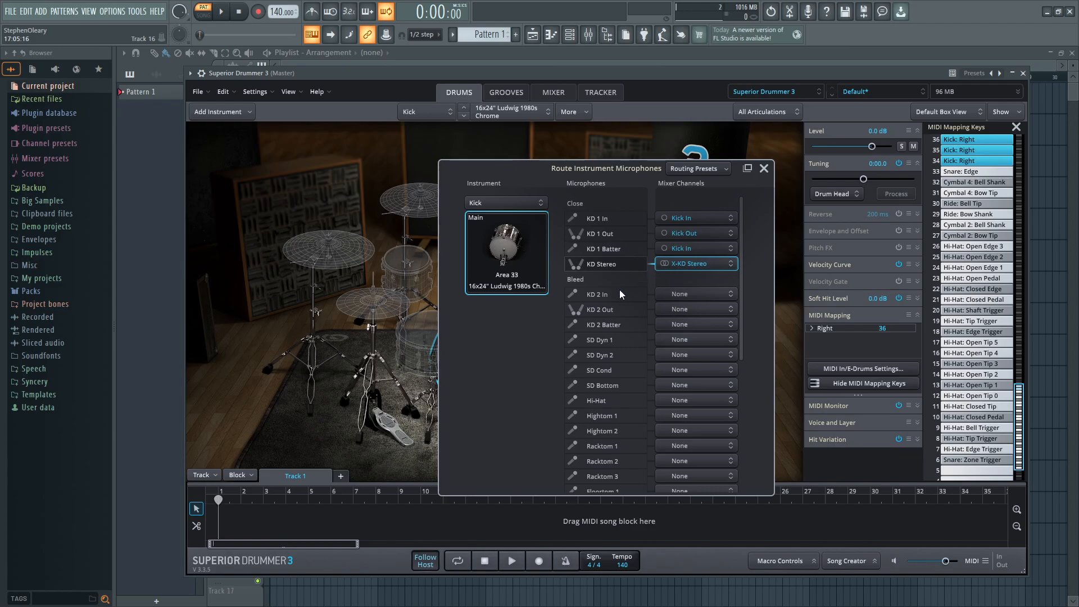
# - Route the kick's Oh bleed microphone to OH Cond and its Amb Mid microphone to Amb Mid
pyautogui.scroll(-2, 619, 298)
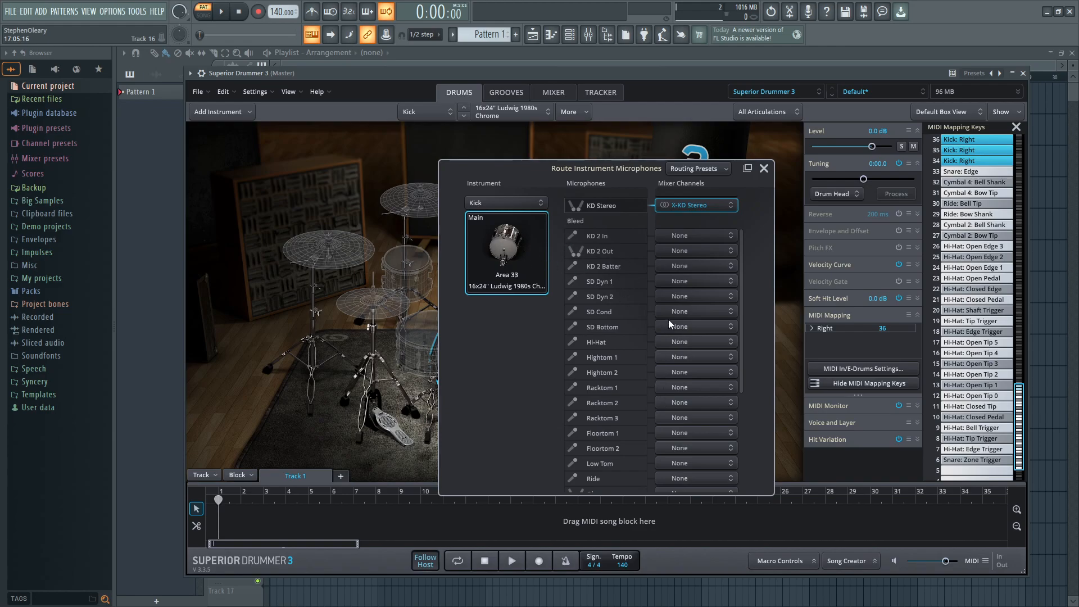
pyautogui.scroll(-1, 631, 324)
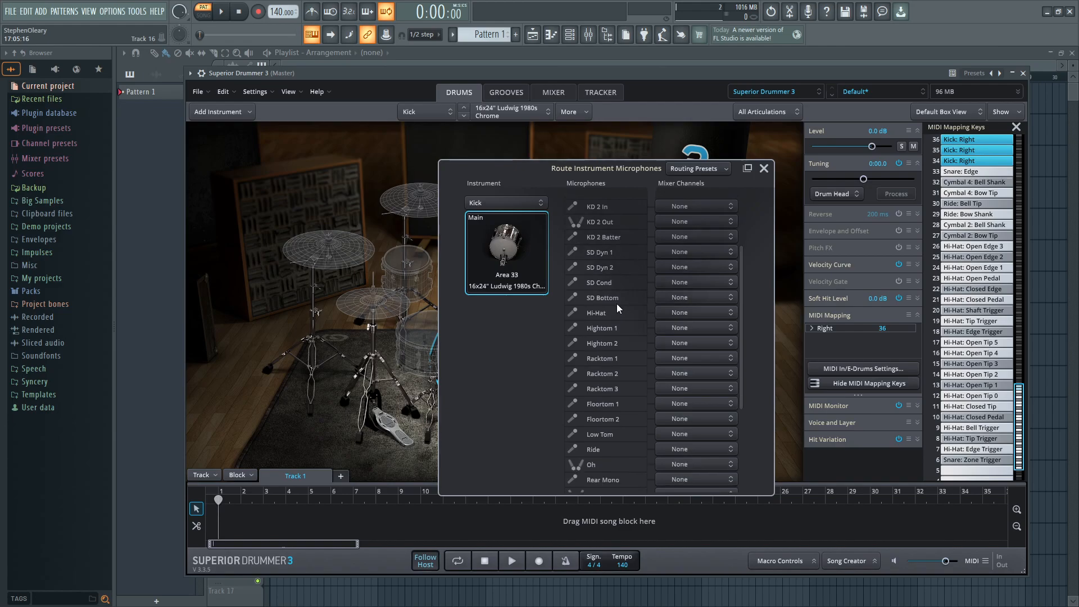
pyautogui.scroll(-2, 630, 404)
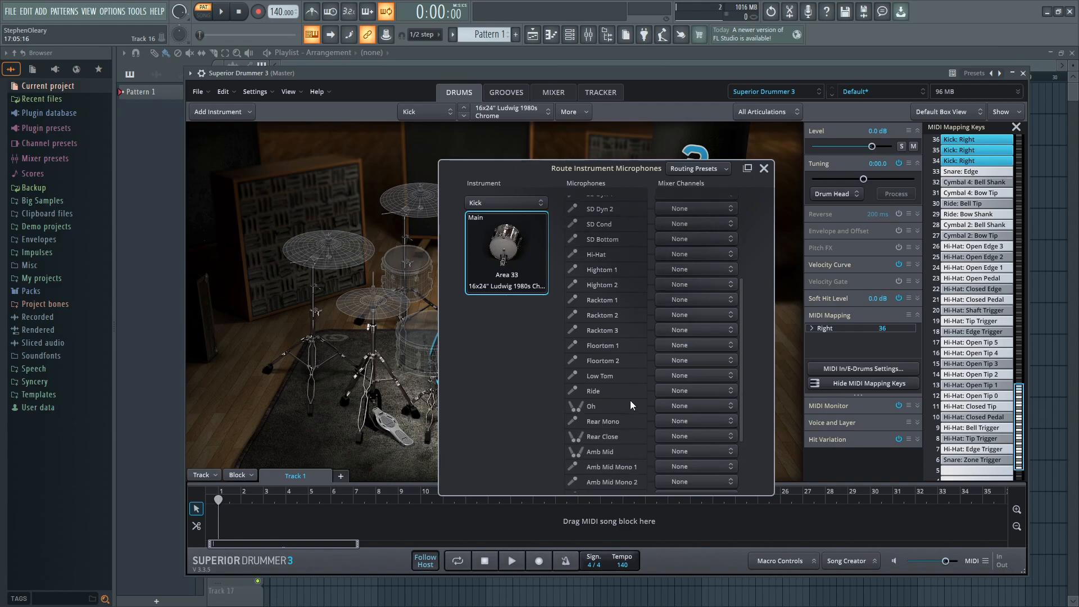
pyautogui.click(706, 406)
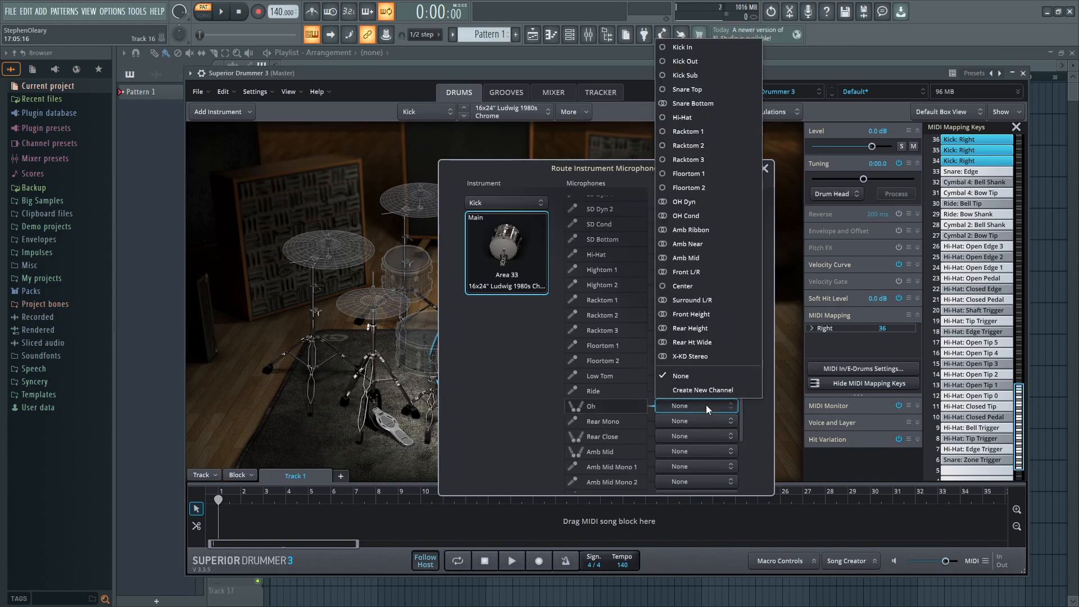
pyautogui.click(712, 217)
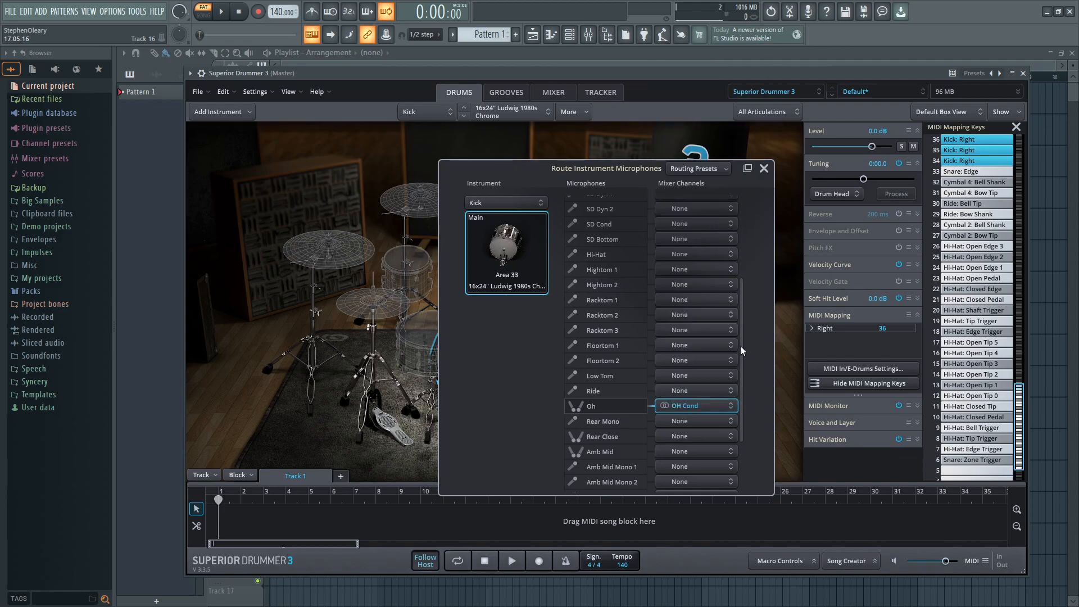
pyautogui.scroll(-2, 693, 420)
pyautogui.click(697, 422)
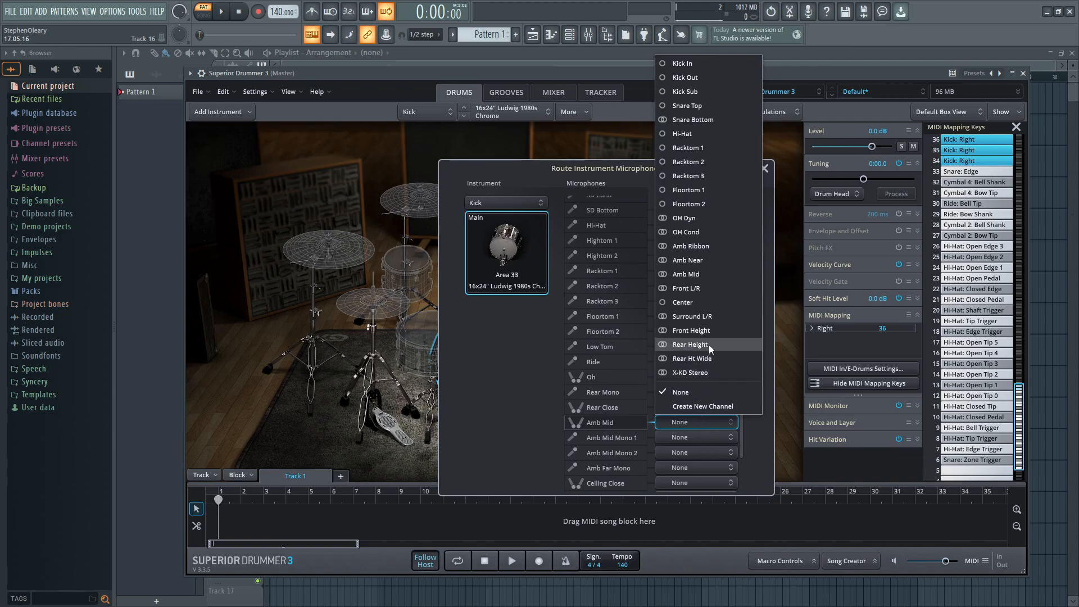
pyautogui.click(706, 272)
# - Route the kick's Garage microphone to Rear Ht Wide and close the microphone routing window
pyautogui.scroll(-4, 612, 399)
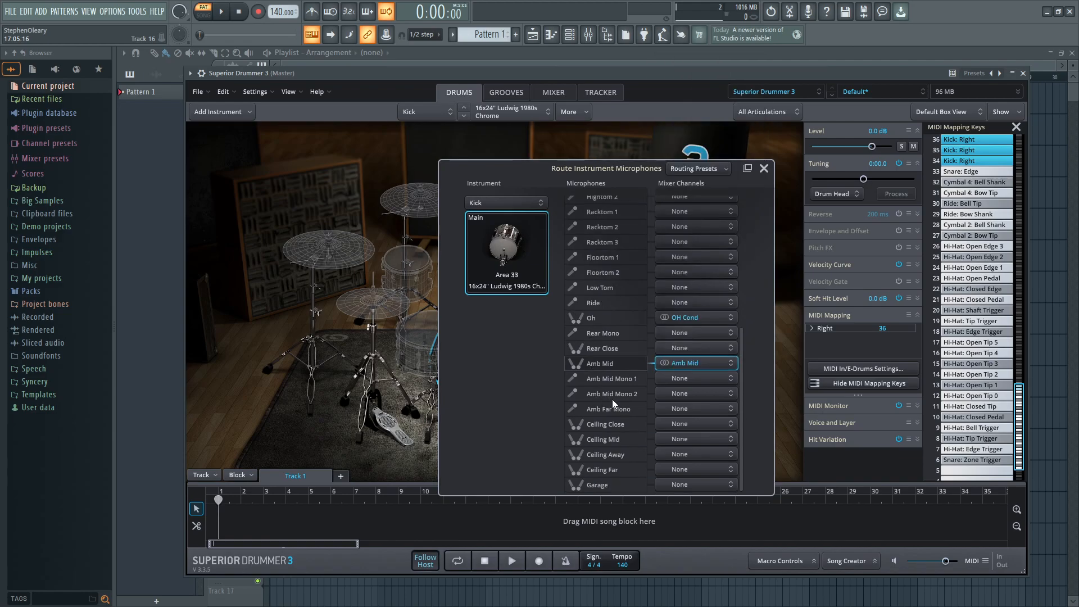
pyautogui.click(688, 486)
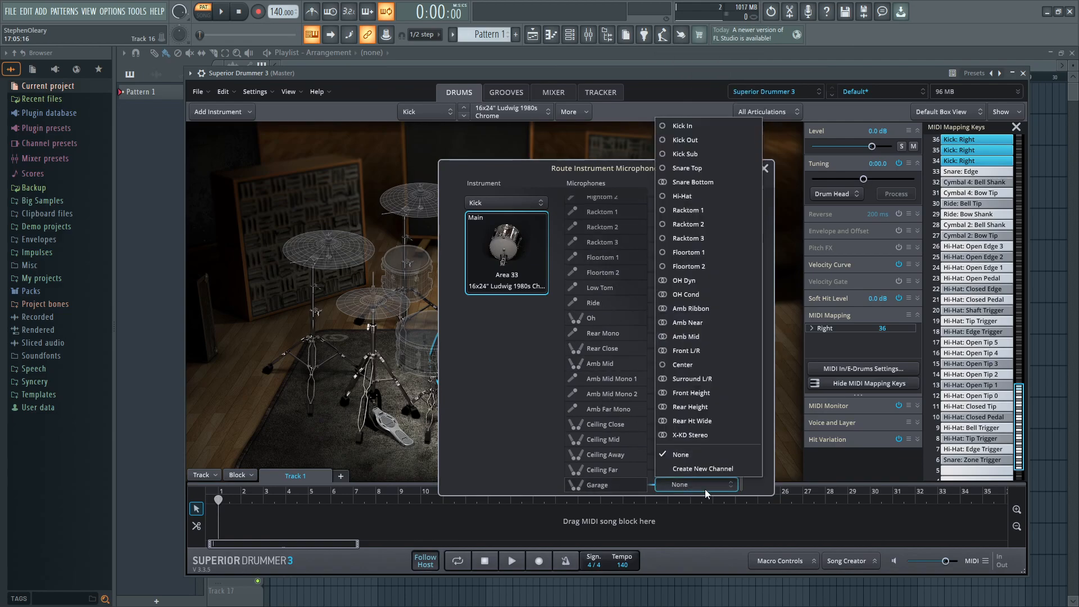
pyautogui.click(731, 421)
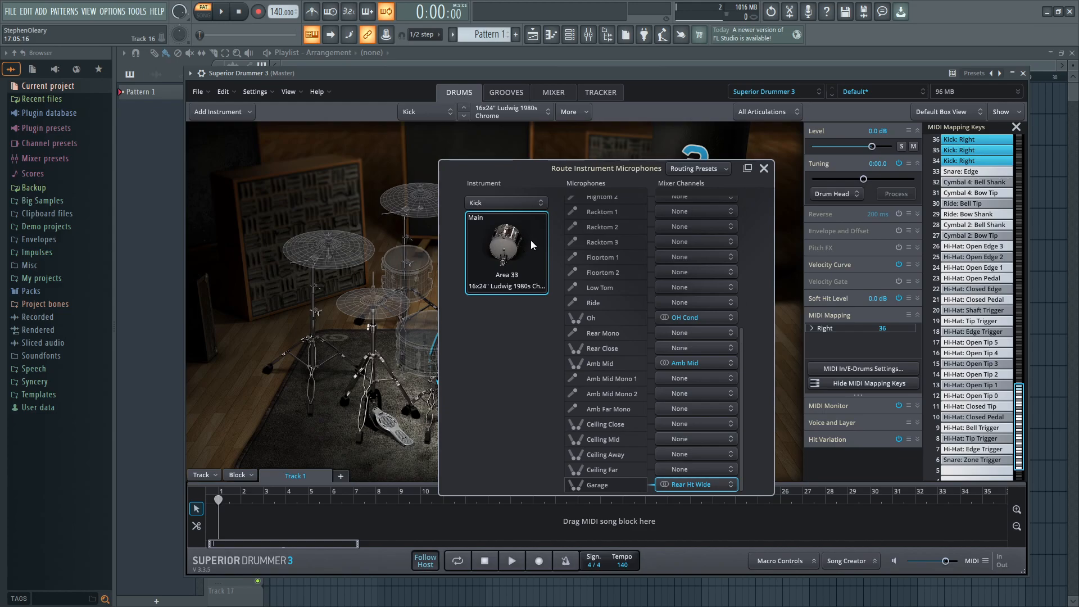
pyautogui.moveTo(743, 354); pyautogui.dragTo(743, 208)
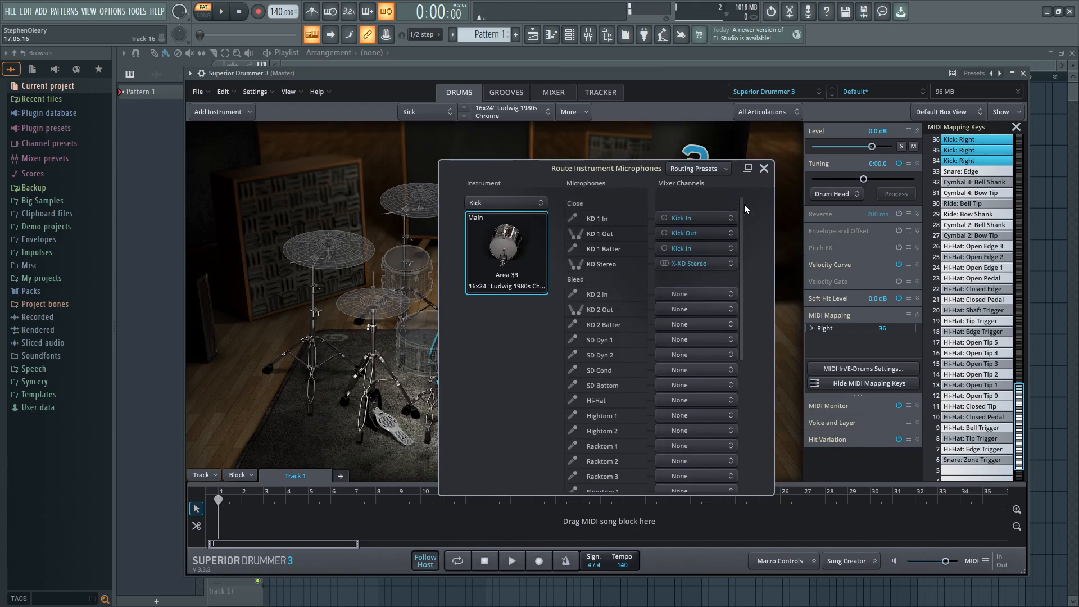
pyautogui.click(778, 185)
# - Audition the kick with Envelope and Offset enabled at a 39.6 ms release, and again with the envelope switched off
pyautogui.click(482, 371)
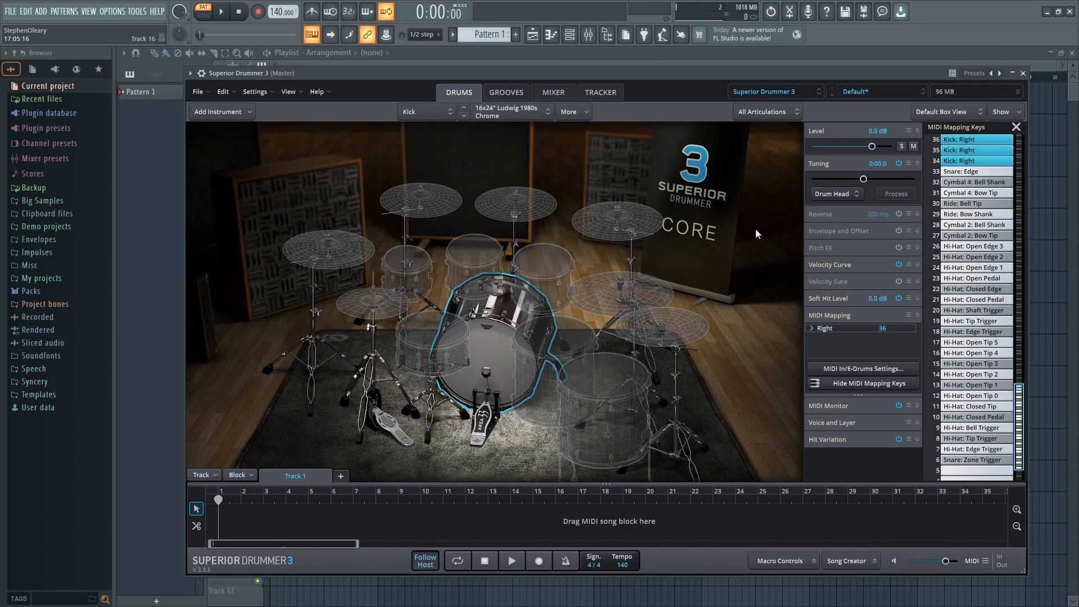
pyautogui.click(511, 363)
pyautogui.click(897, 230)
pyautogui.click(915, 231)
pyautogui.moveTo(842, 288); pyautogui.dragTo(830, 286)
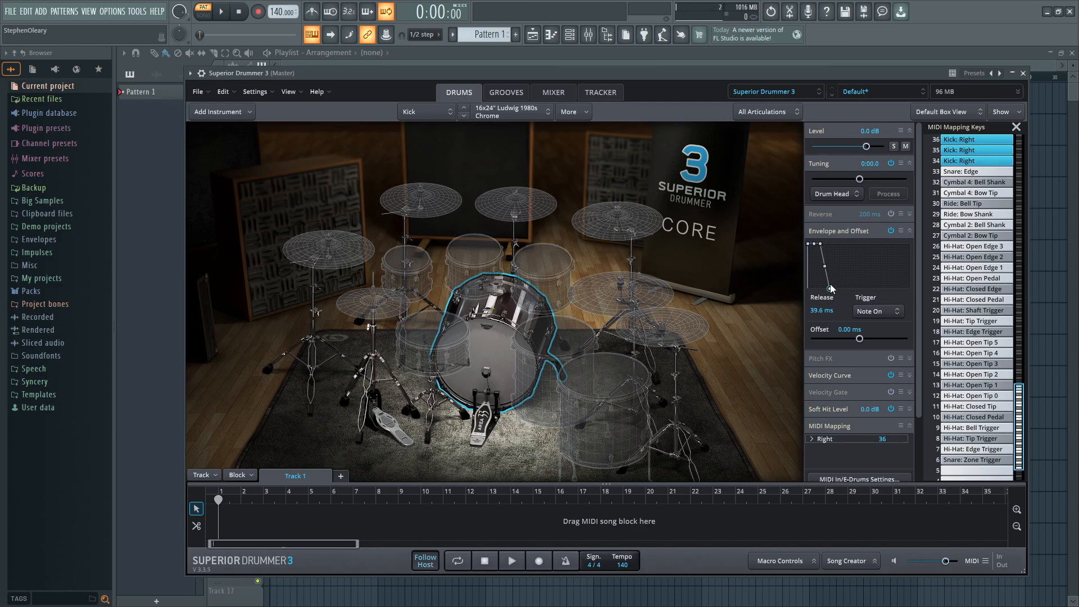
pyautogui.click(521, 372)
pyautogui.click(502, 349)
pyautogui.click(891, 232)
pyautogui.click(486, 352)
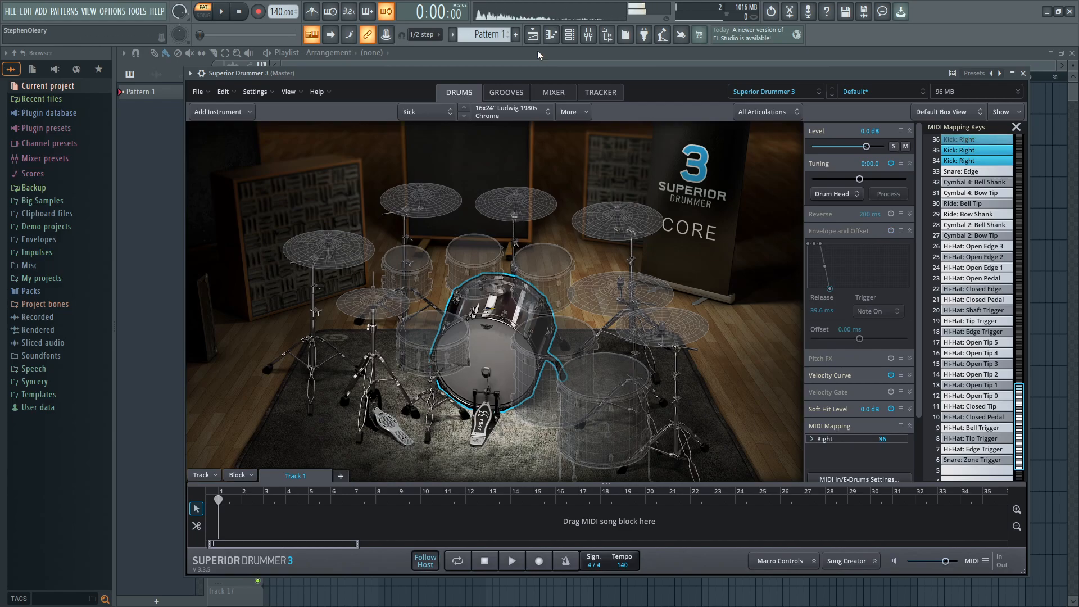
# - Solo the Kick In and Kick Out mixer channels together and audition the kick drum
pyautogui.click(543, 93)
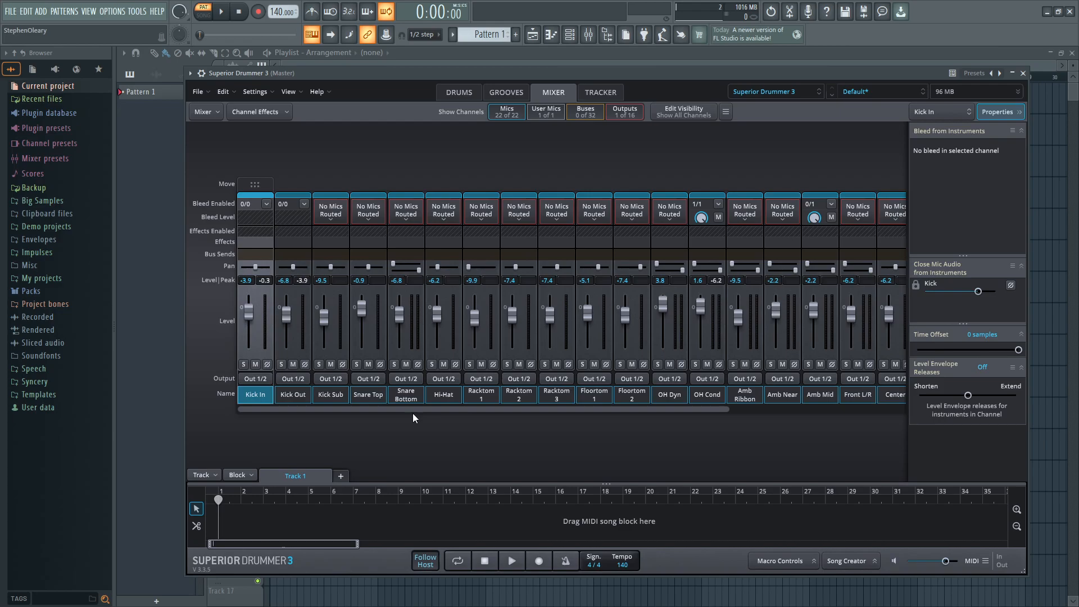
pyautogui.keyDown('ctrl'); pyautogui.click(288, 396); pyautogui.keyUp('ctrl')
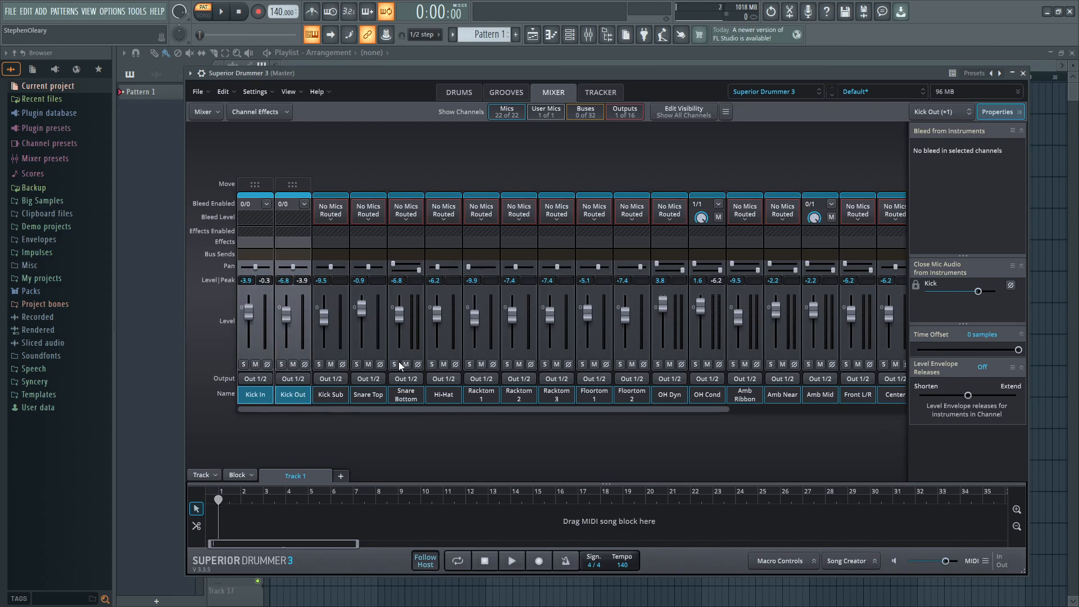
pyautogui.click(281, 366)
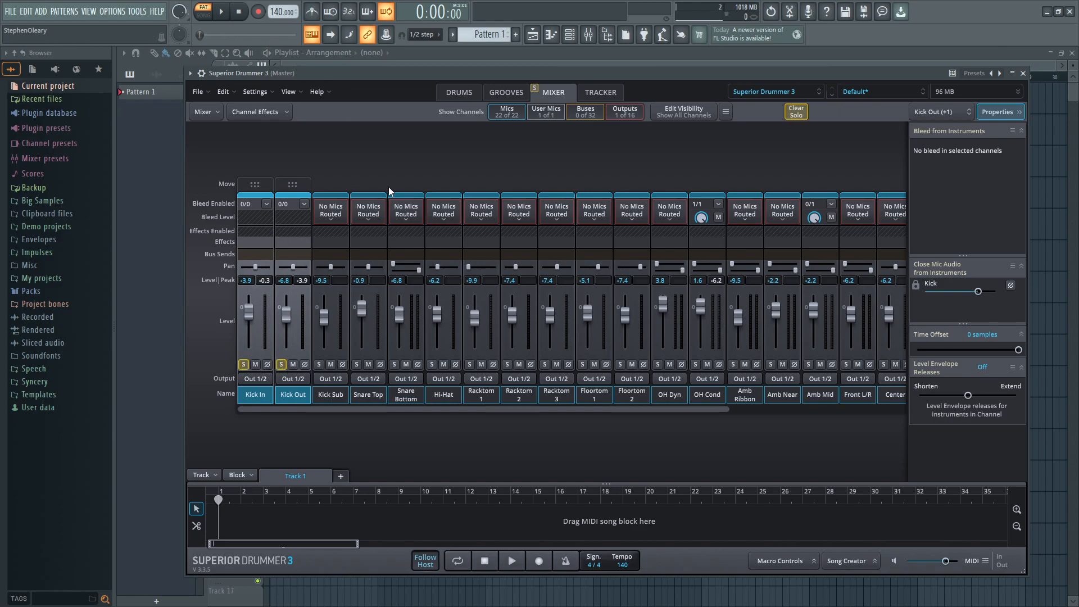
pyautogui.click(460, 92)
pyautogui.click(483, 367)
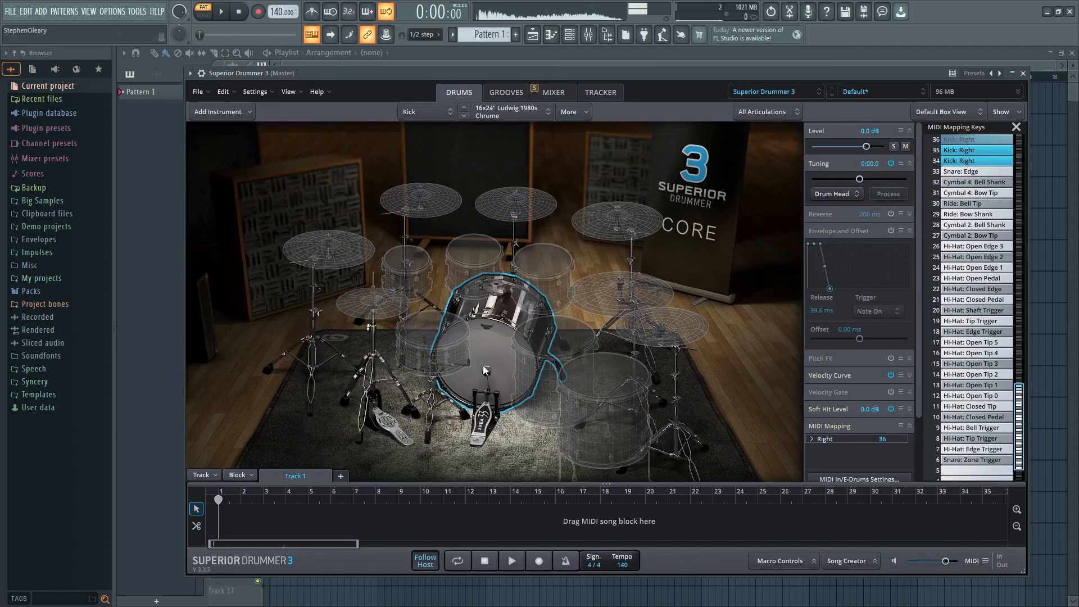
# - Shorten the level envelope releases of the Kick In and Kick Out channels to 5.87%, auditioning the kick, and clear the solo
pyautogui.click(554, 93)
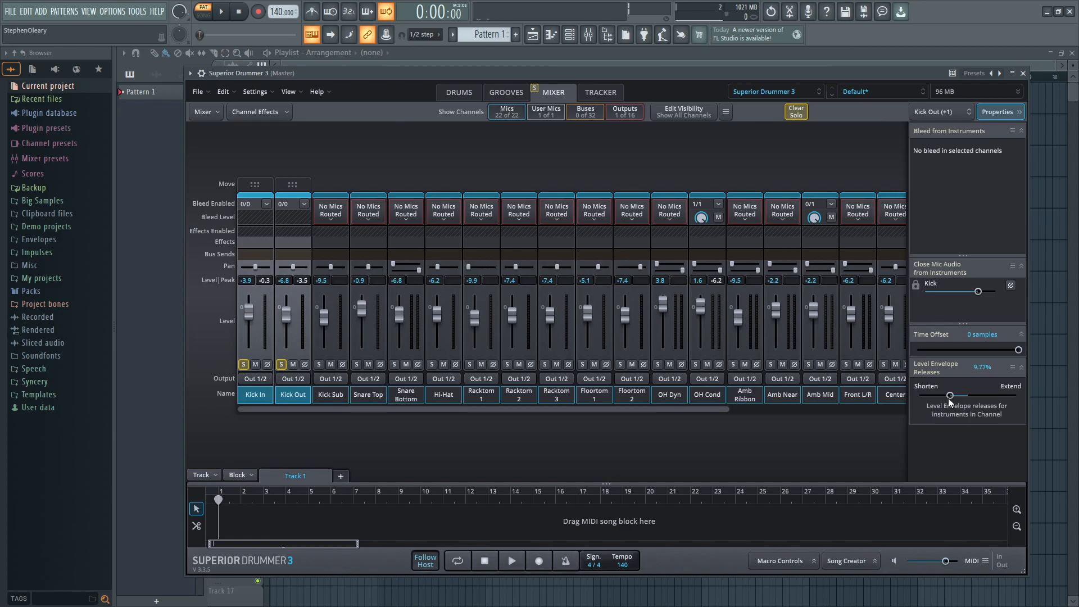
pyautogui.click(450, 94)
pyautogui.click(478, 373)
pyautogui.click(554, 92)
pyautogui.click(459, 93)
pyautogui.click(503, 373)
pyautogui.click(549, 96)
pyautogui.click(460, 92)
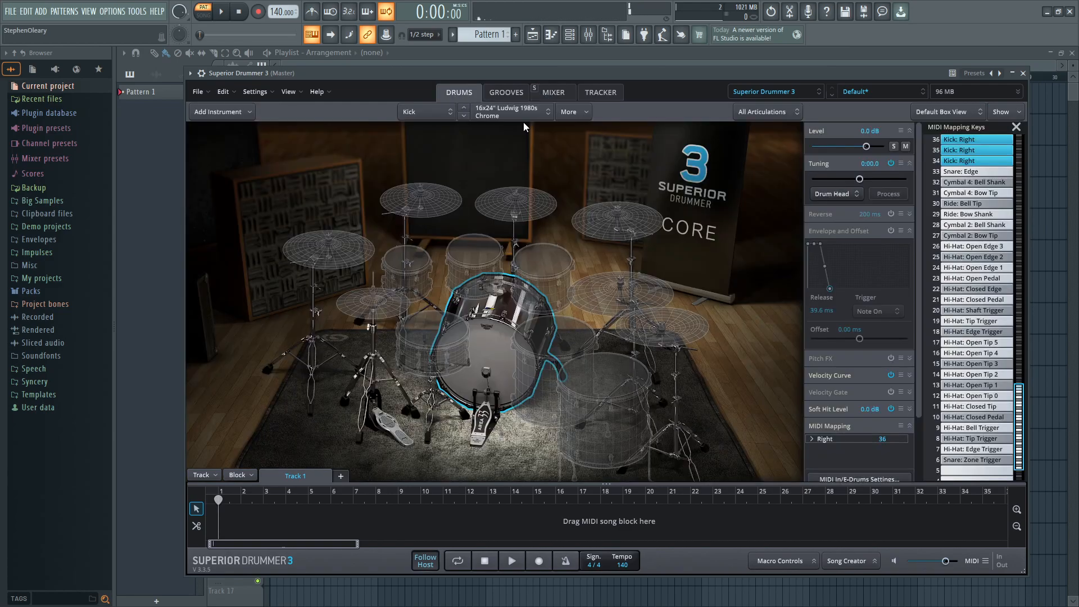
# - Audition the kick drum with no mixer channels soloed
pyautogui.click(487, 397)
pyautogui.click(481, 372)
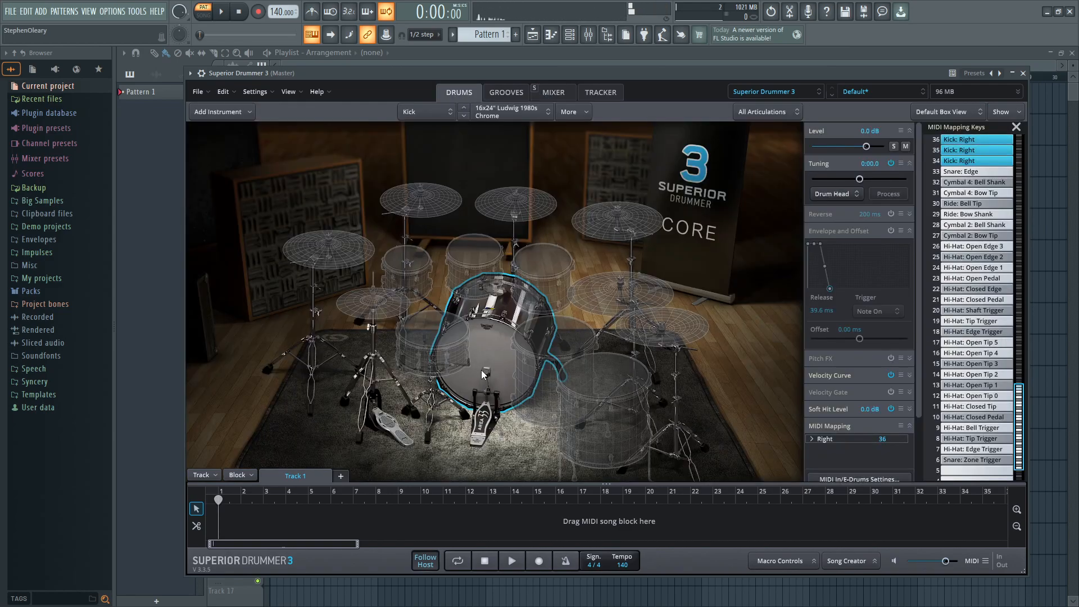
pyautogui.click(589, 35)
pyautogui.click(1001, 185)
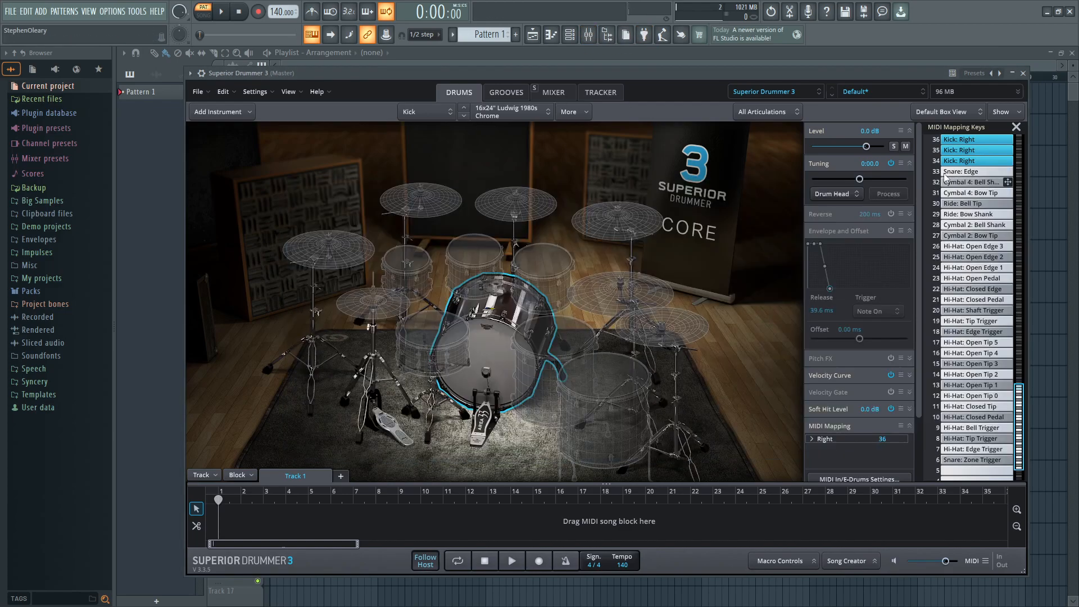
# - Enable the kick's bleed in the Amb Mid and Rear Ht Wide mixer channels
pyautogui.click(554, 92)
pyautogui.moveTo(502, 408); pyautogui.dragTo(711, 415)
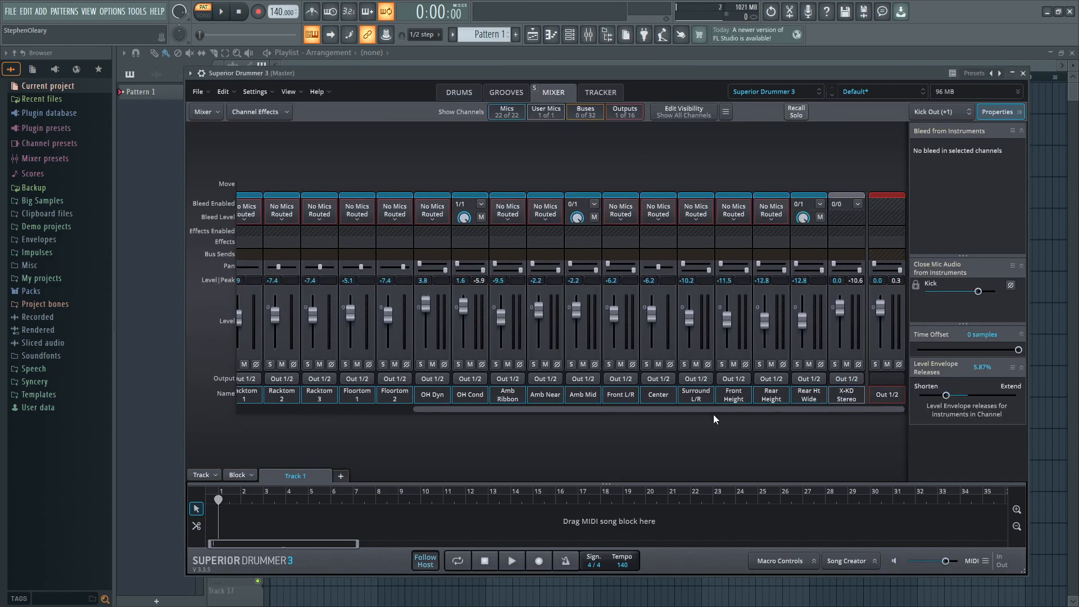
pyautogui.click(481, 396)
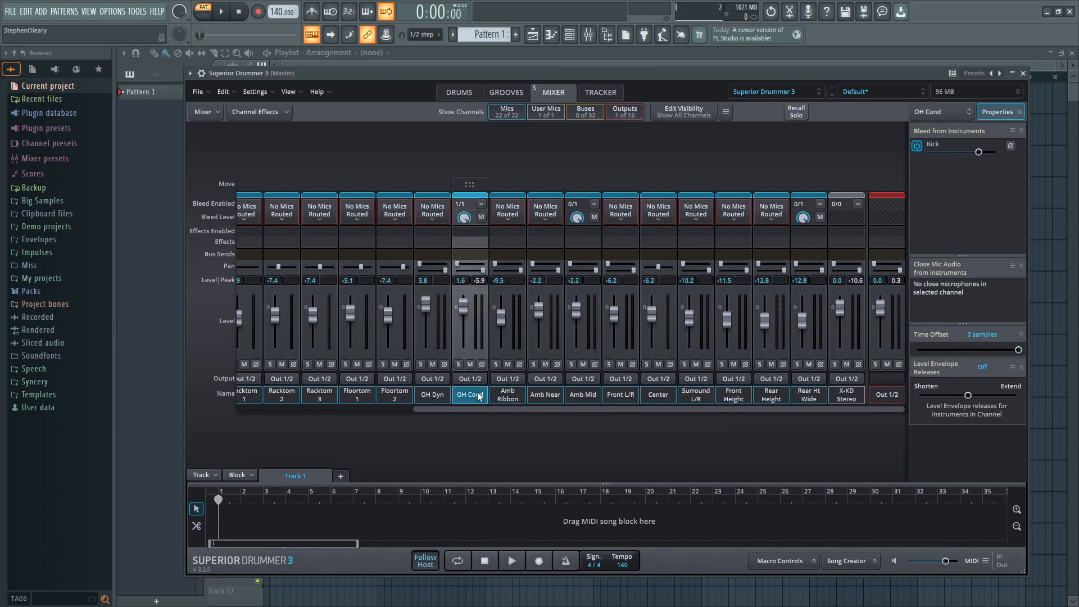
pyautogui.click(579, 397)
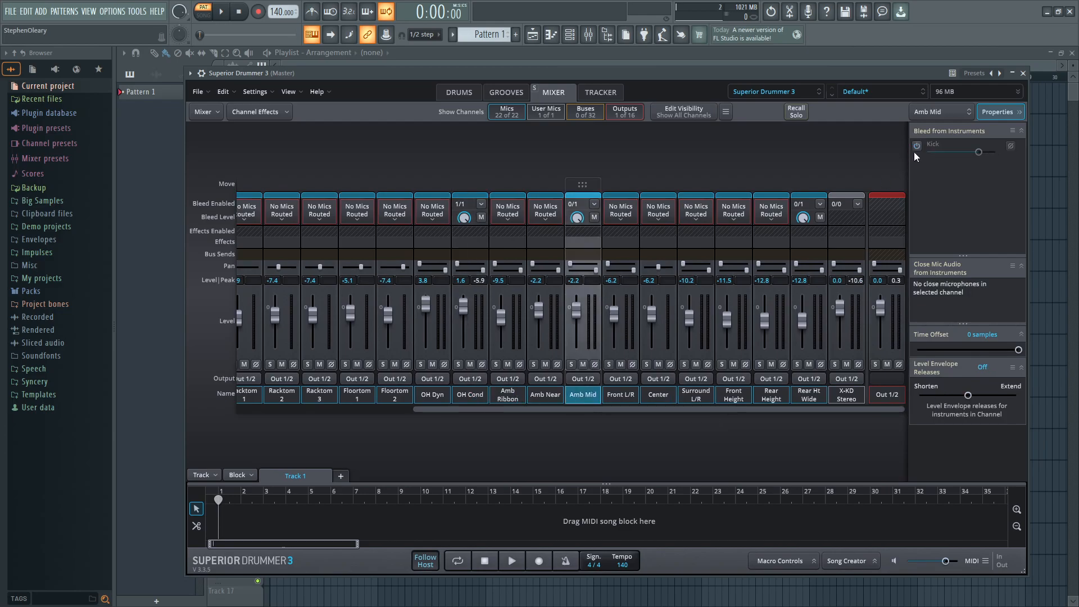
pyautogui.click(811, 396)
pyautogui.click(917, 145)
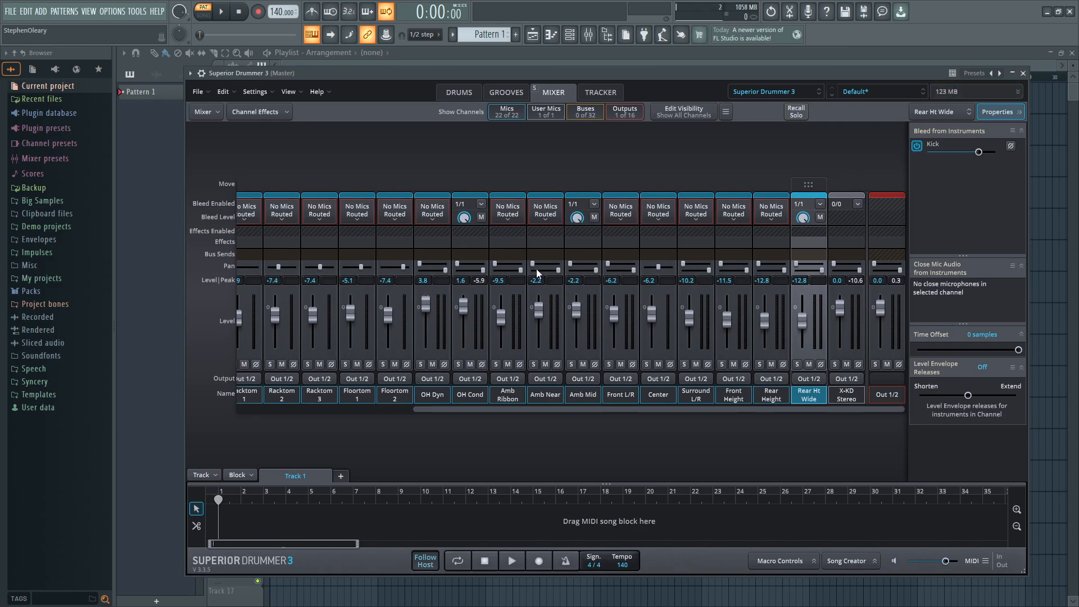
# - Try inserting an EQ on the OH Cond, Amb Mid and Rear Ht Wide channels together as a multi-selection
pyautogui.click(464, 401)
pyautogui.keyDown('ctrl'); pyautogui.click(590, 397); pyautogui.keyUp('ctrl')
pyautogui.keyDown('ctrl'); pyautogui.click(807, 400); pyautogui.keyUp('ctrl')
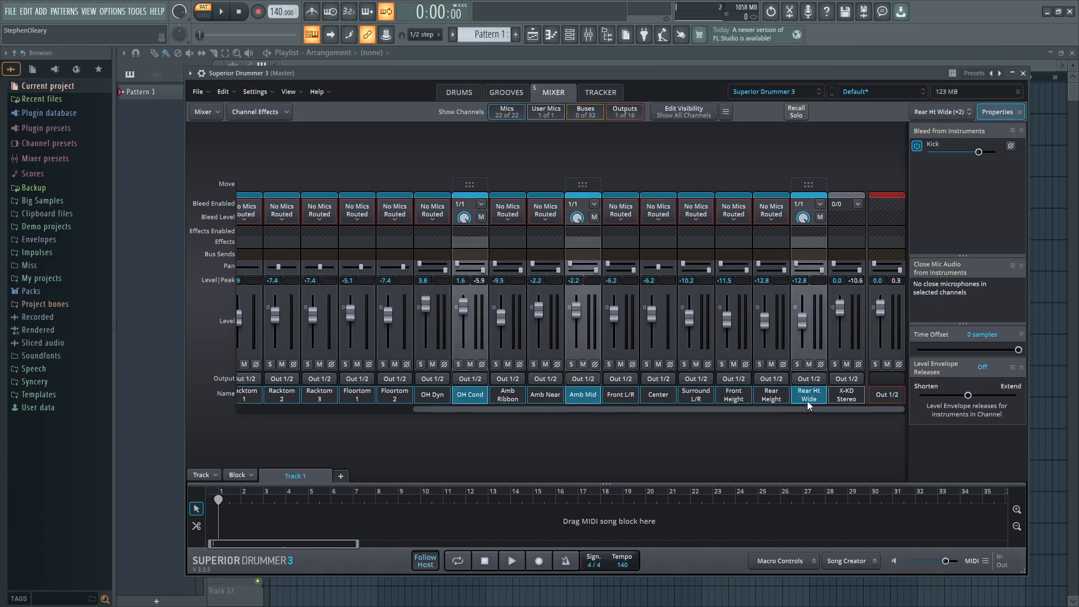
pyautogui.click(466, 256)
pyautogui.moveTo(495, 255)
pyautogui.click(570, 254)
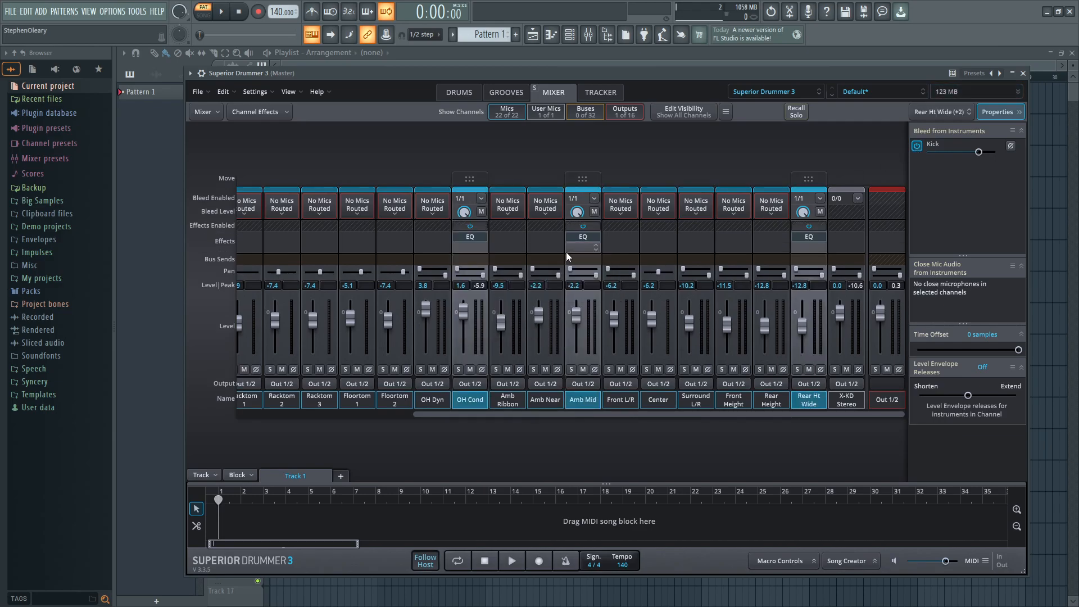
# - Try a low-cut filter in the OH Cond channel's EQ, adjusting its slope, frequency and Q
pyautogui.click(470, 236)
pyautogui.click(553, 348)
pyautogui.click(761, 378)
pyautogui.click(760, 422)
pyautogui.moveTo(631, 378); pyautogui.dragTo(599, 394)
pyautogui.moveTo(667, 376); pyautogui.dragTo(666, 385)
pyautogui.moveTo(595, 381); pyautogui.dragTo(595, 389)
pyautogui.click(772, 181)
# - Check the Amb Mid channel's EQ and remove the EQs from the three selected channels
pyautogui.click(582, 243)
pyautogui.click(585, 237)
pyautogui.click(584, 238)
pyautogui.click(619, 250)
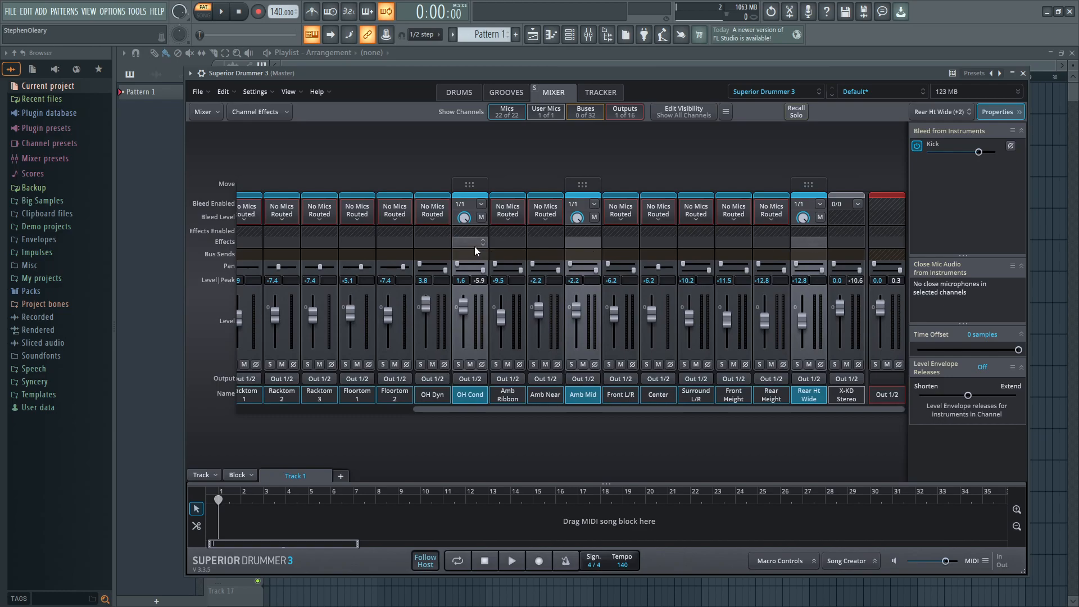
# - Reduce the channel selection to OH Cond and insert an EQ on that channel alone
pyautogui.click(586, 394)
pyautogui.click(804, 399)
pyautogui.click(468, 242)
pyautogui.click(468, 252)
pyautogui.click(554, 258)
# - Set OH Cond's EQ to an 18 dB/oct low cut at 226.46 Hz with Q 0.76, and copy it to Amb Mid and Rear Ht Wide
pyautogui.click(553, 346)
pyautogui.click(748, 378)
pyautogui.click(759, 425)
pyautogui.moveTo(667, 379); pyautogui.dragTo(668, 391)
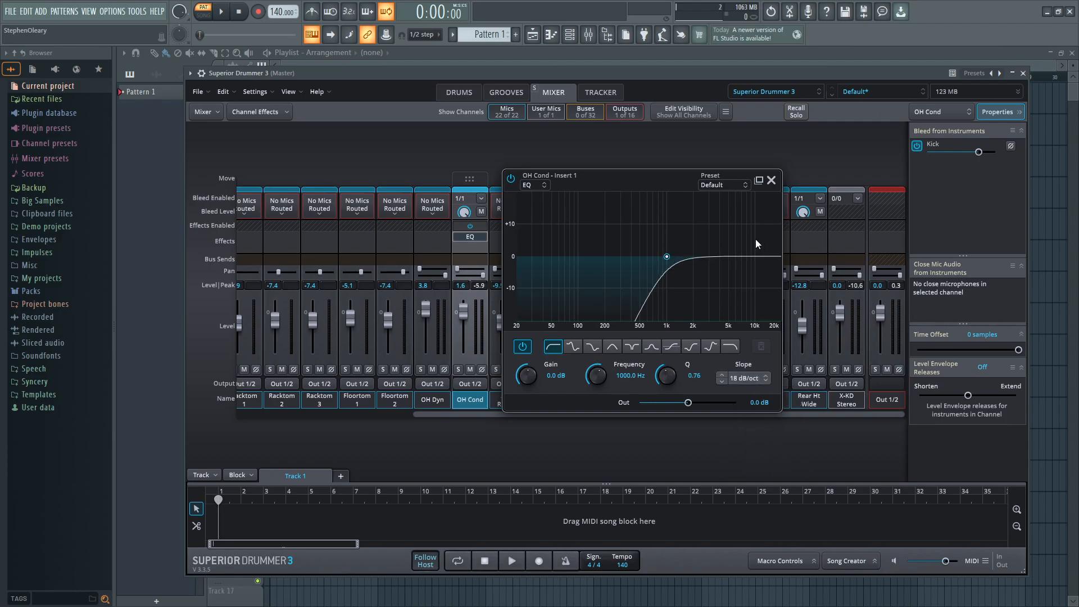
pyautogui.moveTo(597, 375); pyautogui.dragTo(596, 389)
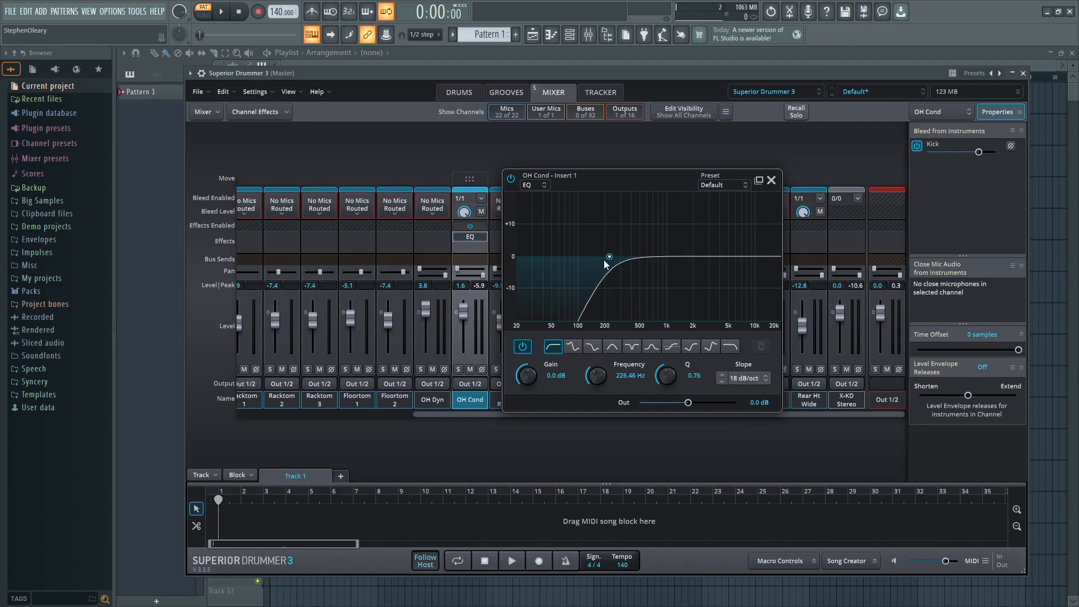
pyautogui.click(771, 180)
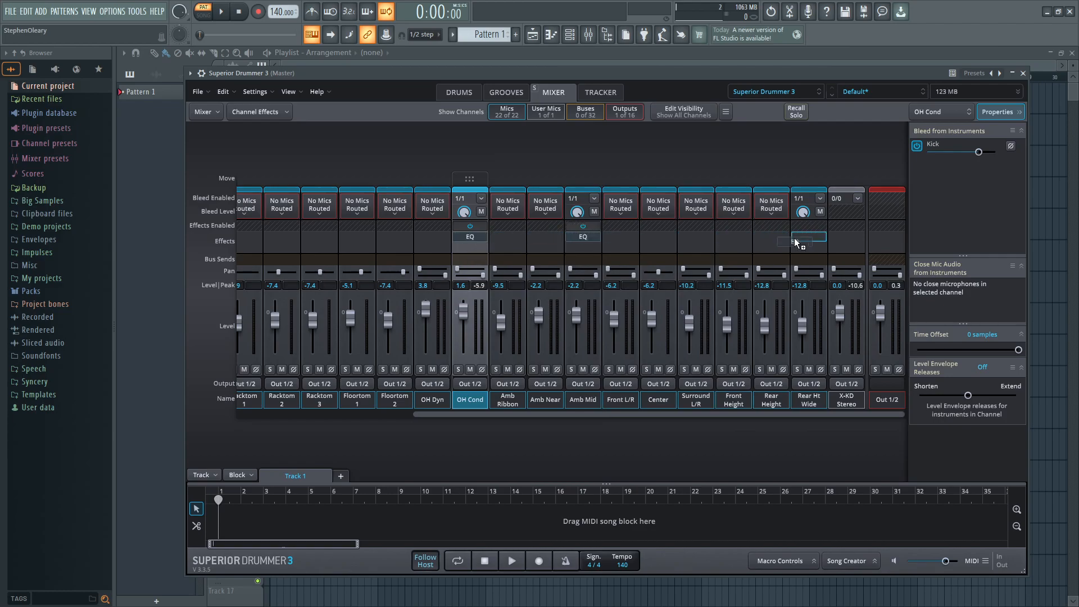
# - Review the channel properties of OH Cond, Amb Mid and Rear Ht Wide
pyautogui.rightClick(508, 405)
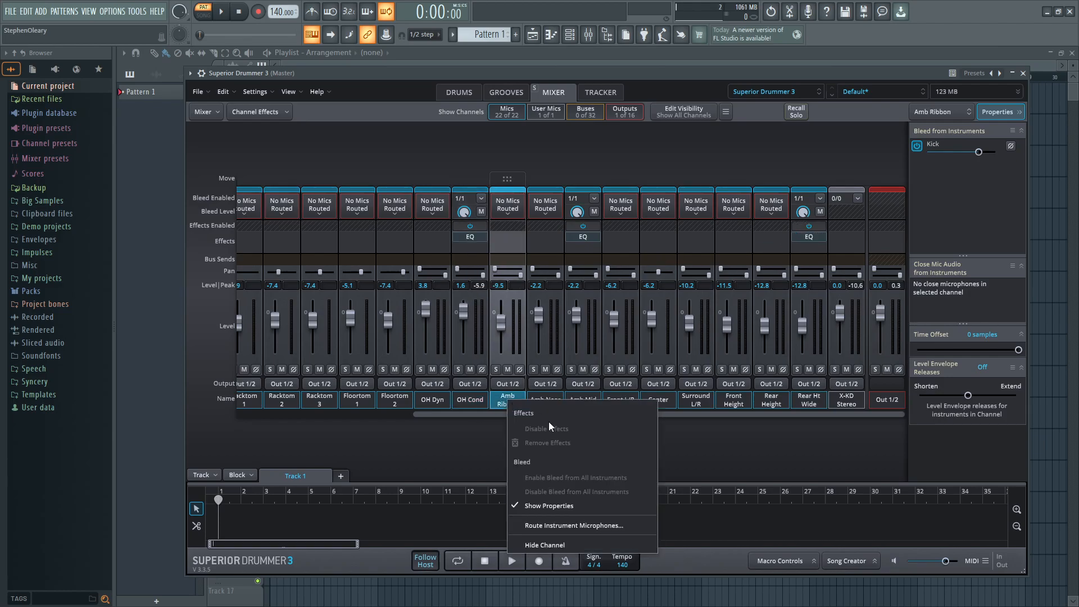
pyautogui.click(459, 442)
pyautogui.click(469, 399)
pyautogui.click(583, 399)
pyautogui.click(807, 404)
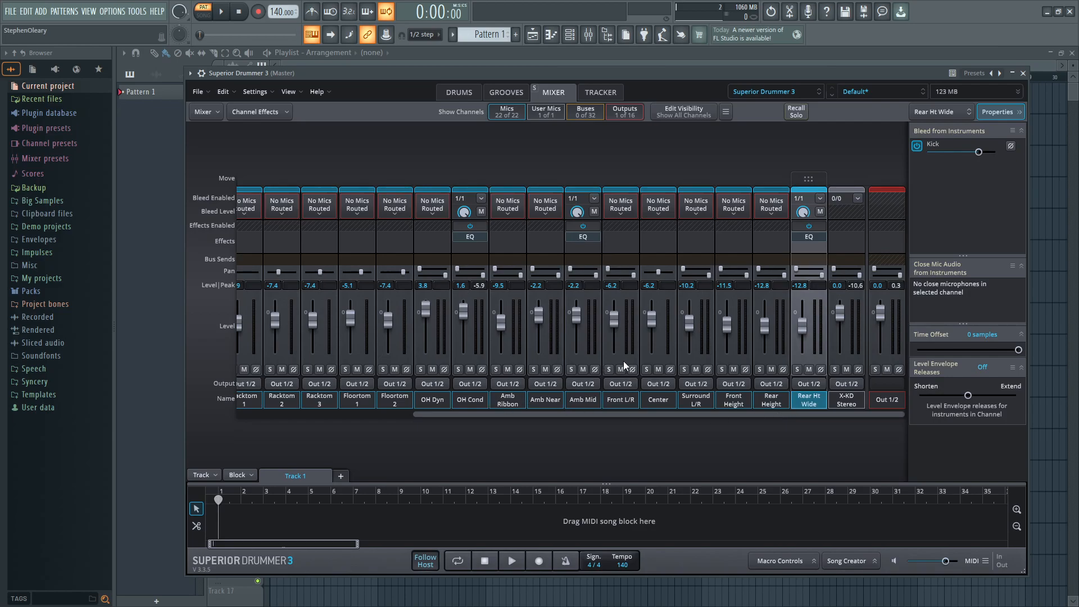
# - Audition the kick repeatedly with the new ambience EQs and check the channel levels in the mixer
pyautogui.click(463, 92)
pyautogui.click(488, 359)
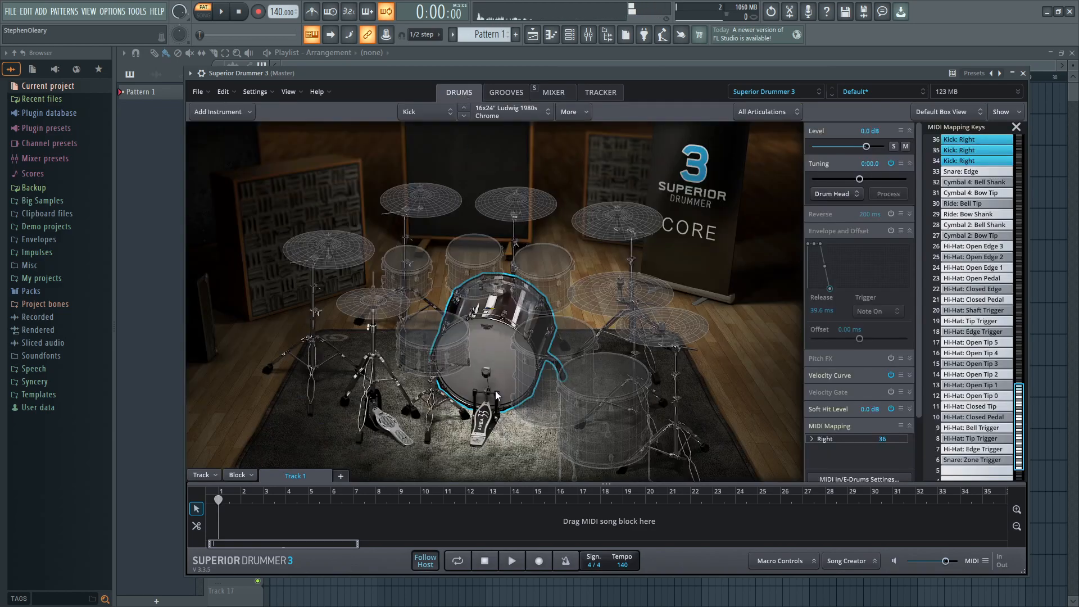
pyautogui.click(518, 382)
pyautogui.click(495, 371)
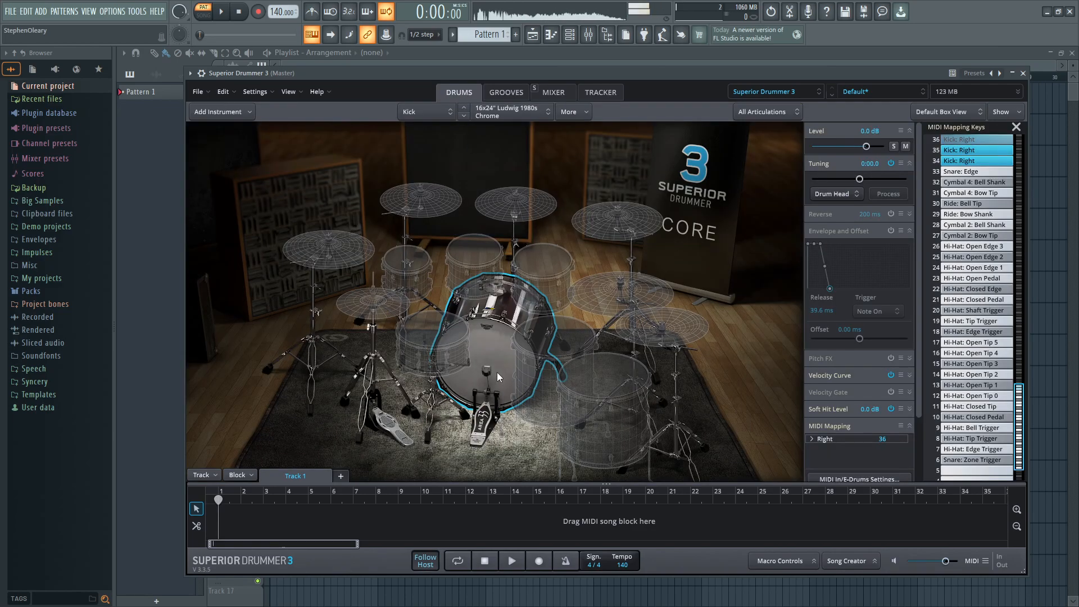
pyautogui.click(498, 375)
pyautogui.click(549, 92)
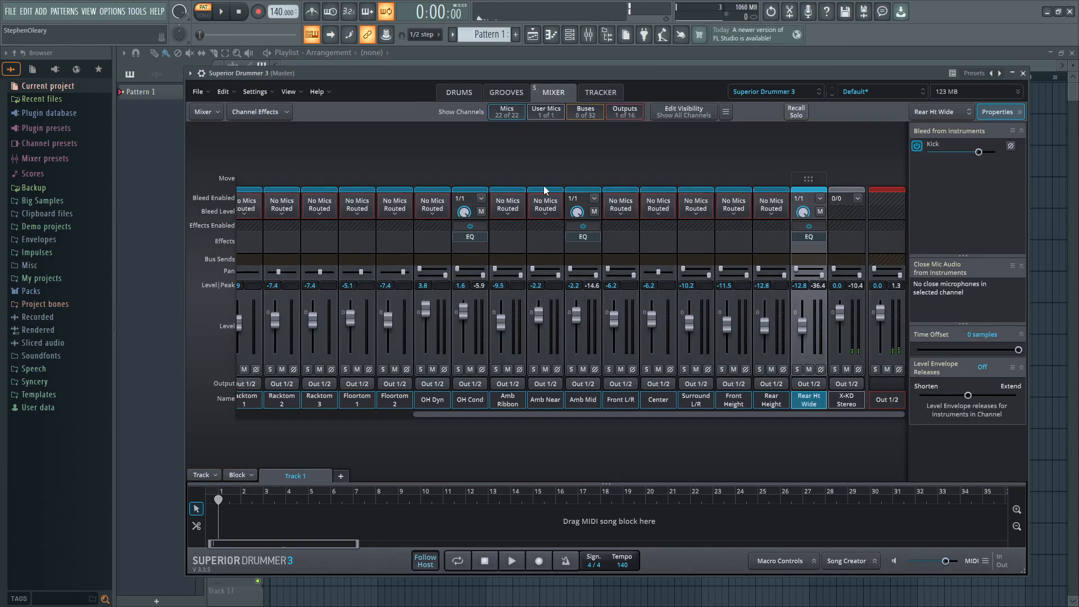
pyautogui.click(458, 92)
pyautogui.click(485, 356)
# - Copy the low-cut EQ to the X-KD Stereo channel and select that channel
pyautogui.click(554, 93)
pyautogui.click(853, 403)
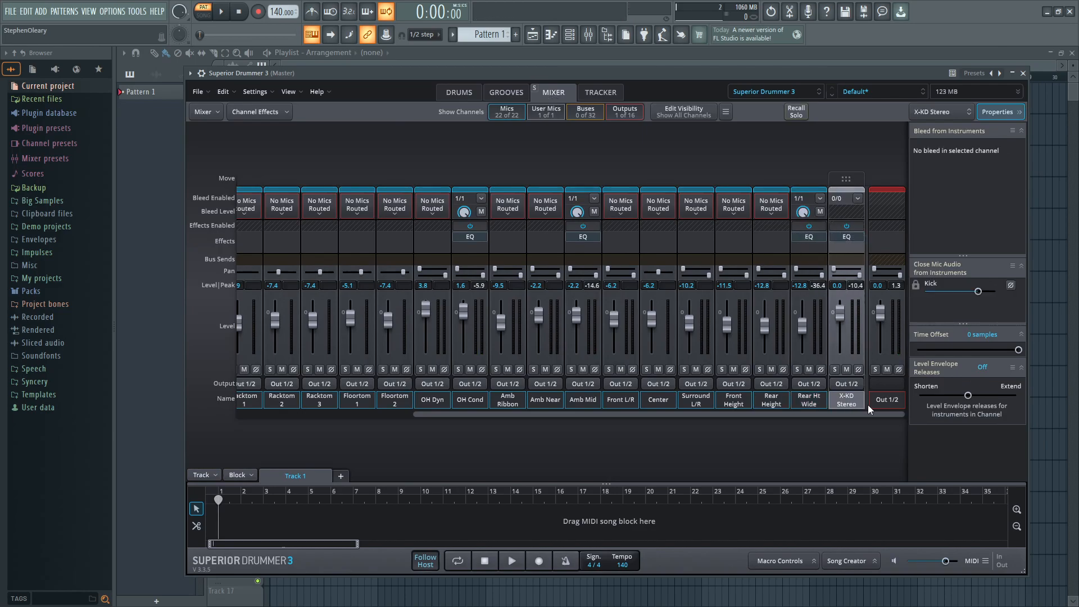
# - Return to the drum kit view and audition the kick with the X-KD Stereo EQ in place
pyautogui.click(532, 34)
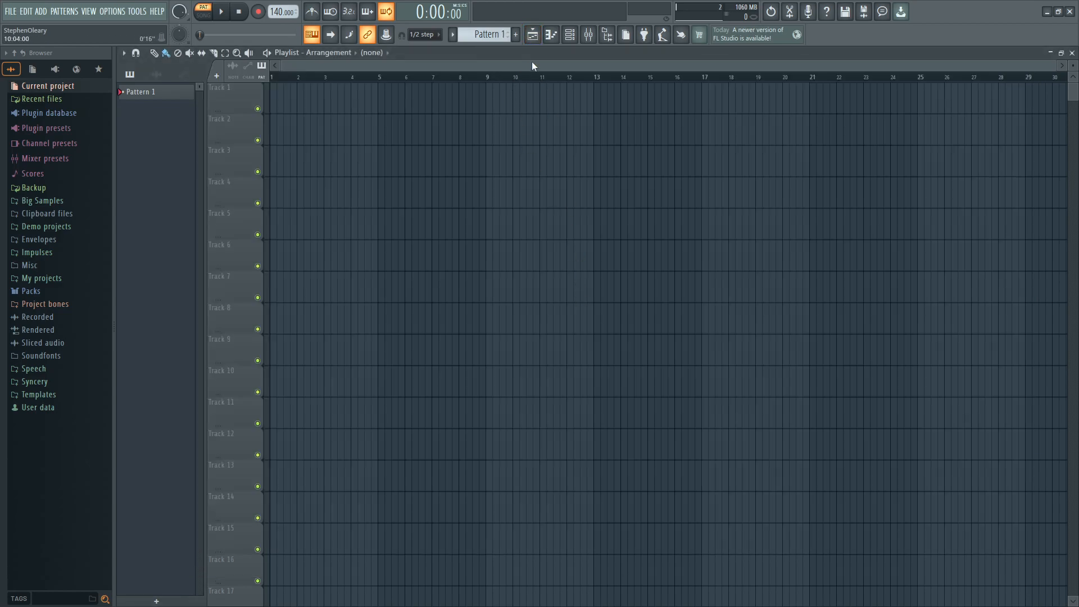
pyautogui.click(569, 35)
pyautogui.click(571, 245)
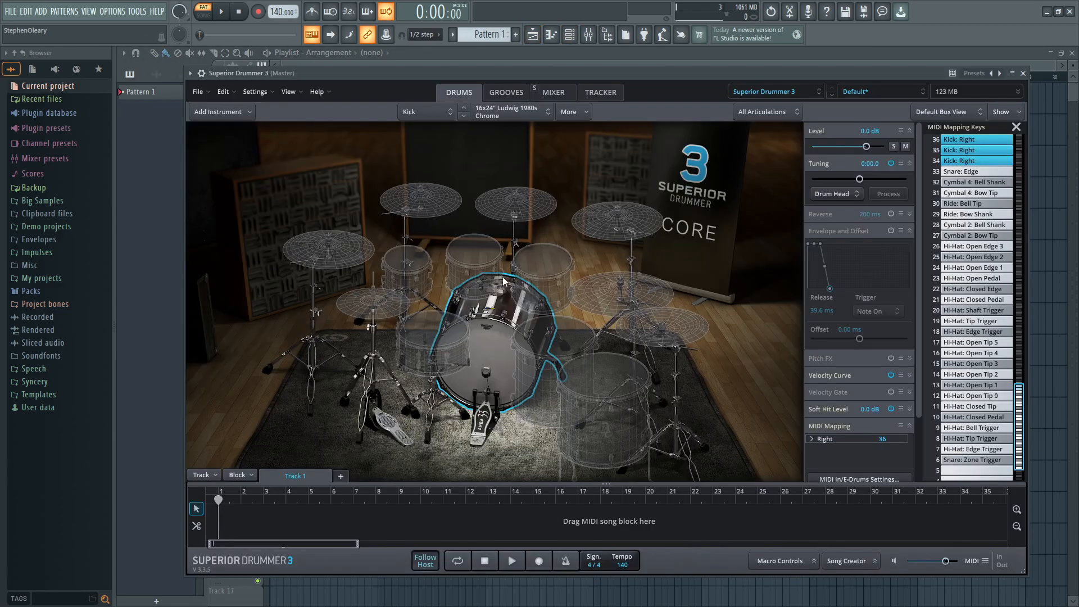
pyautogui.click(483, 329)
pyautogui.click(502, 361)
# - Insert an EQ on the Kick In channel with a low-cut filter, adjusting its slope, Q and frequency
pyautogui.click(552, 92)
pyautogui.moveTo(494, 412); pyautogui.dragTo(283, 413)
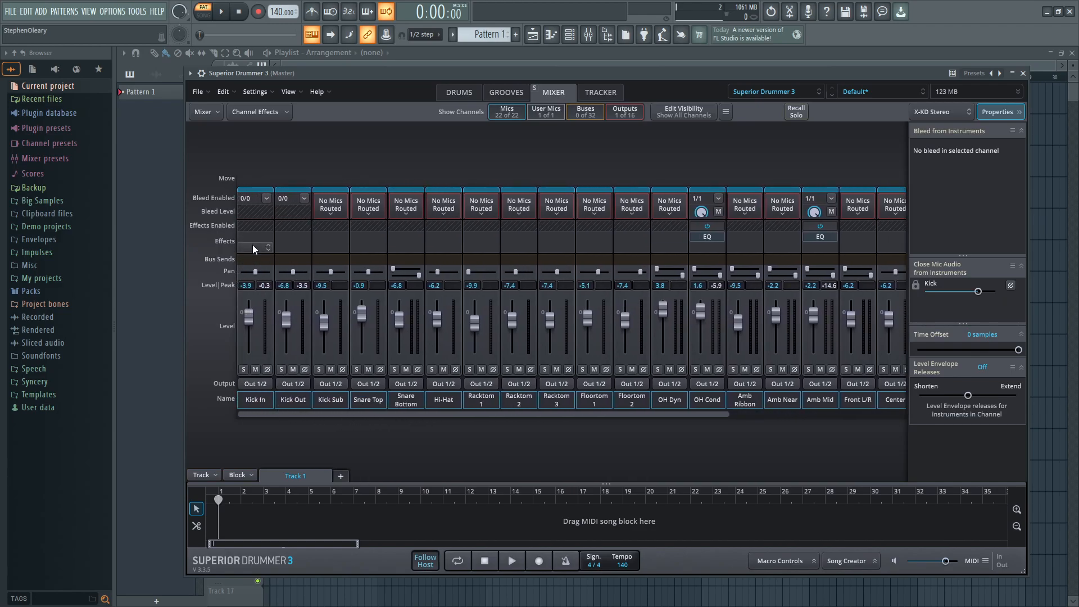
pyautogui.click(257, 247)
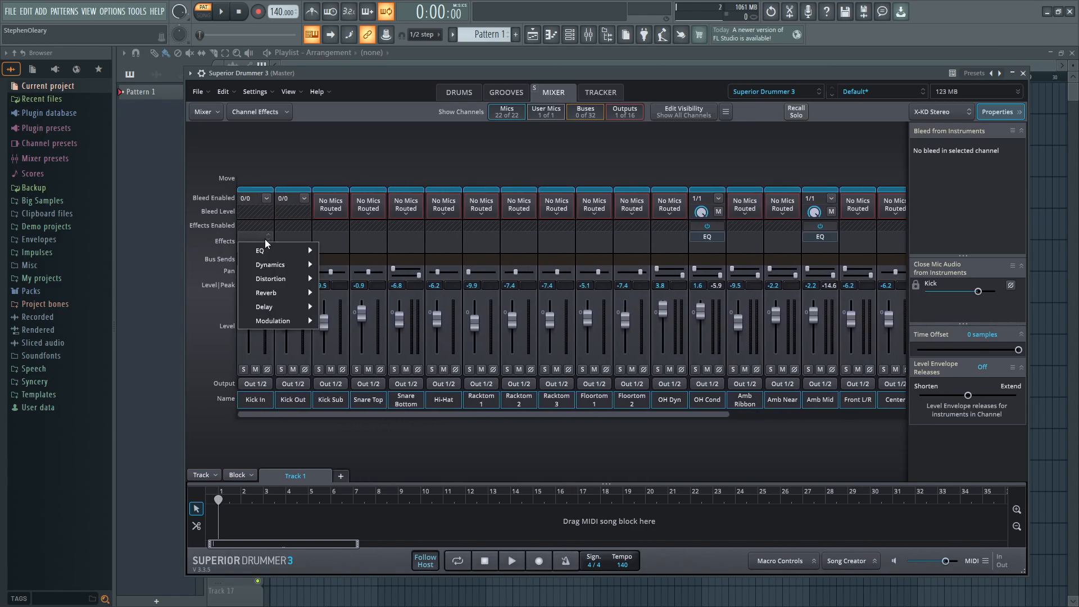
pyautogui.click(340, 250)
pyautogui.click(338, 347)
pyautogui.click(534, 378)
pyautogui.click(537, 408)
pyautogui.moveTo(453, 377); pyautogui.dragTo(454, 393)
pyautogui.moveTo(383, 377); pyautogui.dragTo(383, 403)
pyautogui.click(557, 180)
# - Insert an EQ on the Kick Out channel with a 12 dB/oct low cut at 149.62 Hz and Q 0.50
pyautogui.click(295, 246)
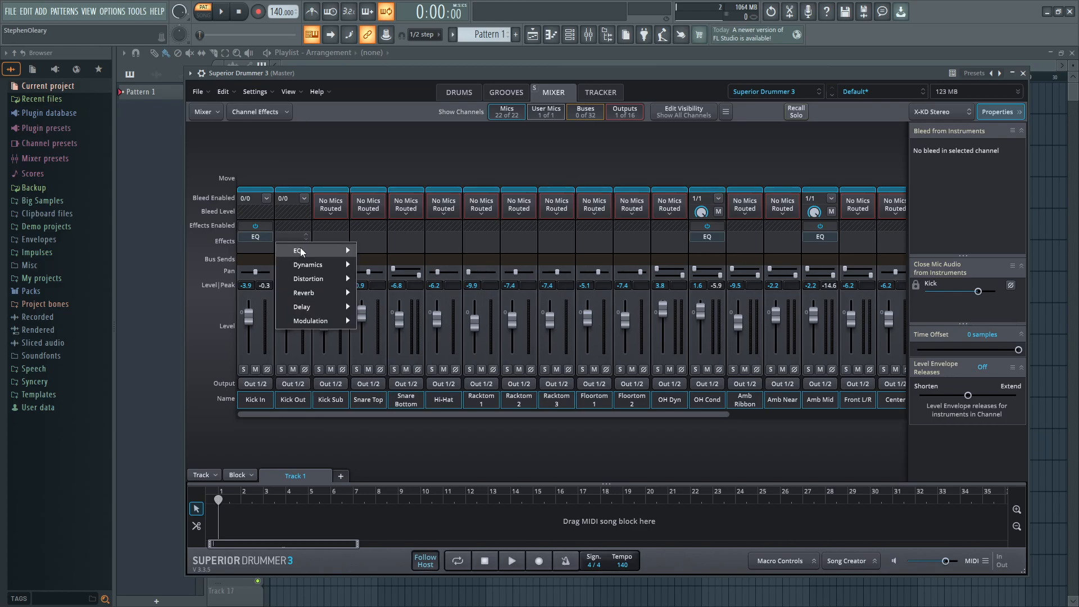
pyautogui.moveTo(310, 250)
pyautogui.click(380, 251)
pyautogui.click(376, 347)
pyautogui.click(579, 382)
pyautogui.click(579, 410)
pyautogui.moveTo(423, 373); pyautogui.dragTo(423, 390)
pyautogui.moveTo(487, 380); pyautogui.dragTo(487, 400)
pyautogui.moveTo(425, 382)
pyautogui.mouseDown()
pyautogui.moveTo(410, 405)
pyautogui.moveTo(414, 394)
pyautogui.mouseUp()
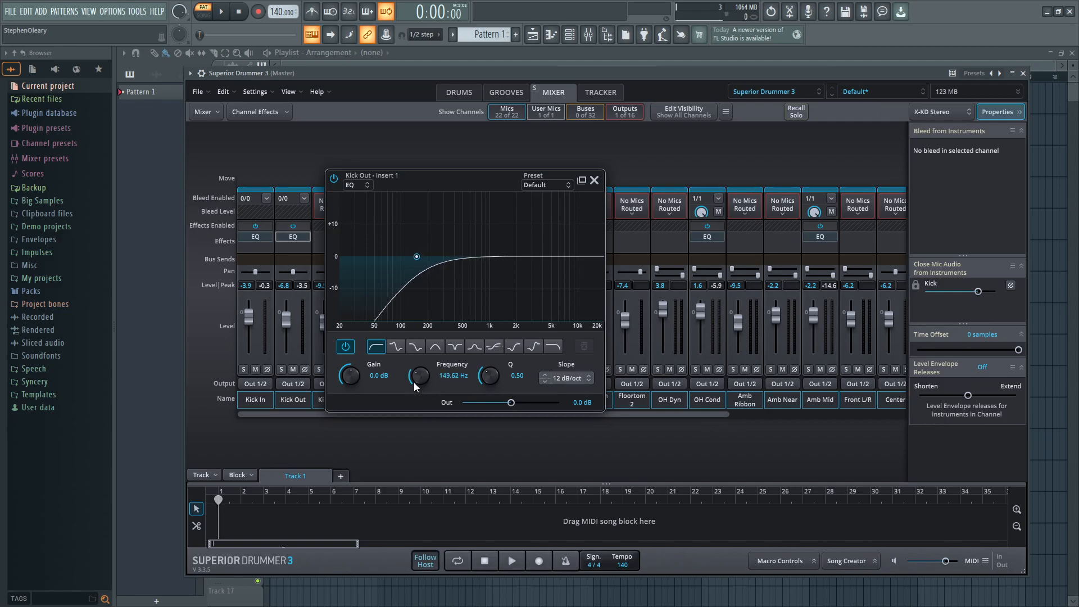
pyautogui.click(594, 180)
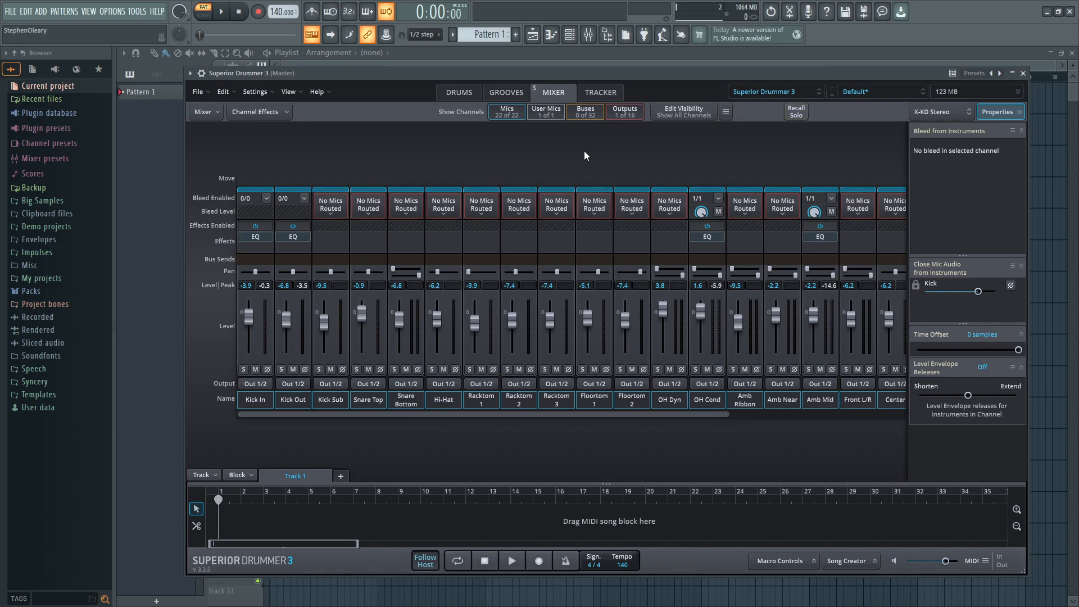
# - Audition the filtered kick and open the instrument search for replacing it
pyautogui.click(461, 94)
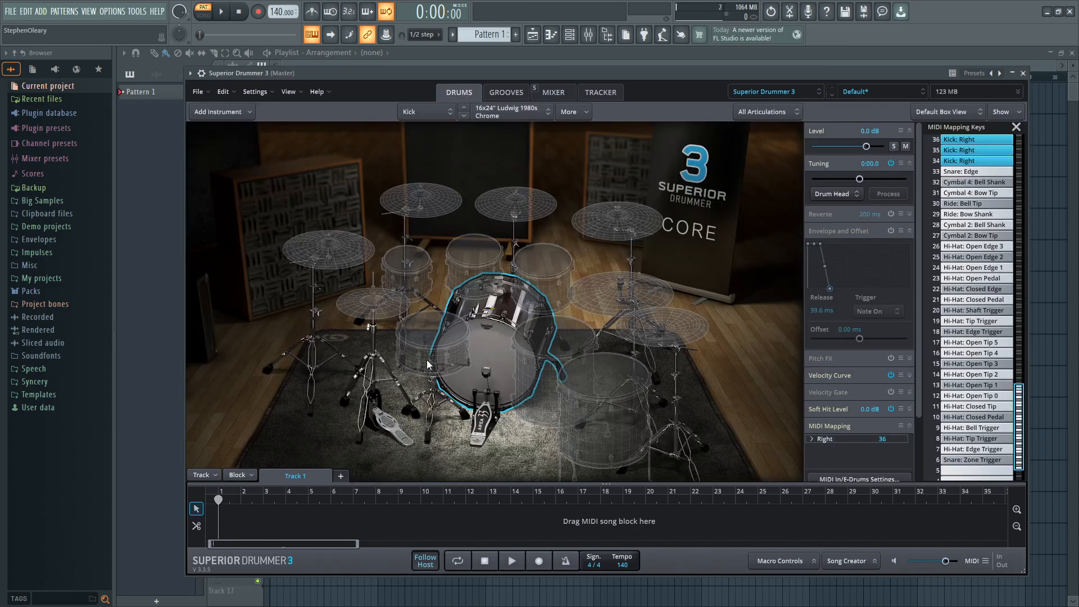
pyautogui.click(487, 353)
pyautogui.rightClick(502, 345)
pyautogui.click(549, 51)
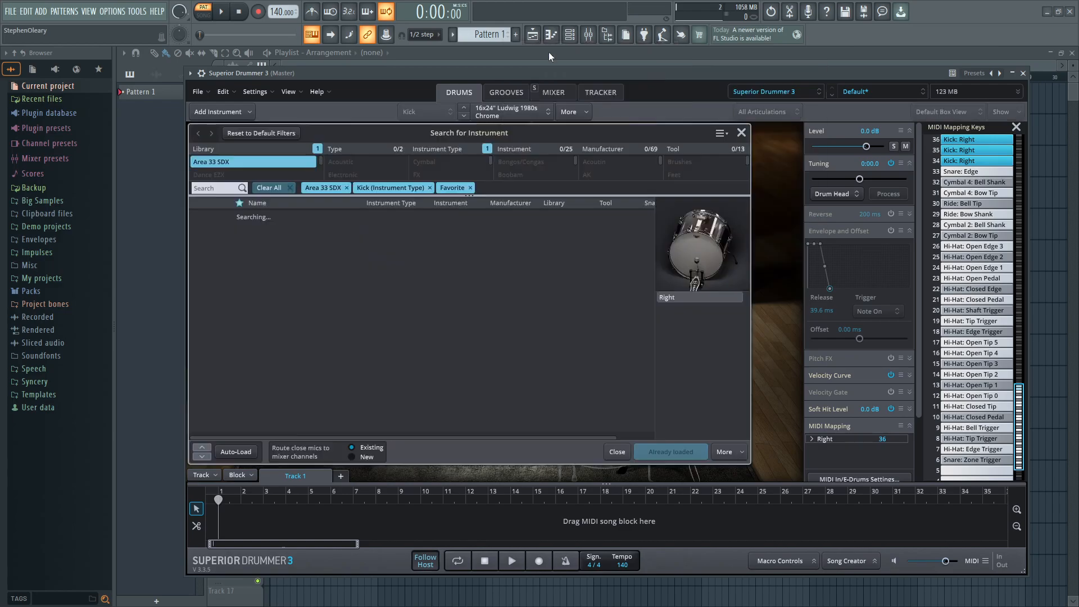
# - Enlarge the filter area, clear all search filters and restrict the results to the Superior Drummer 3 - Electronic library
pyautogui.click(261, 198)
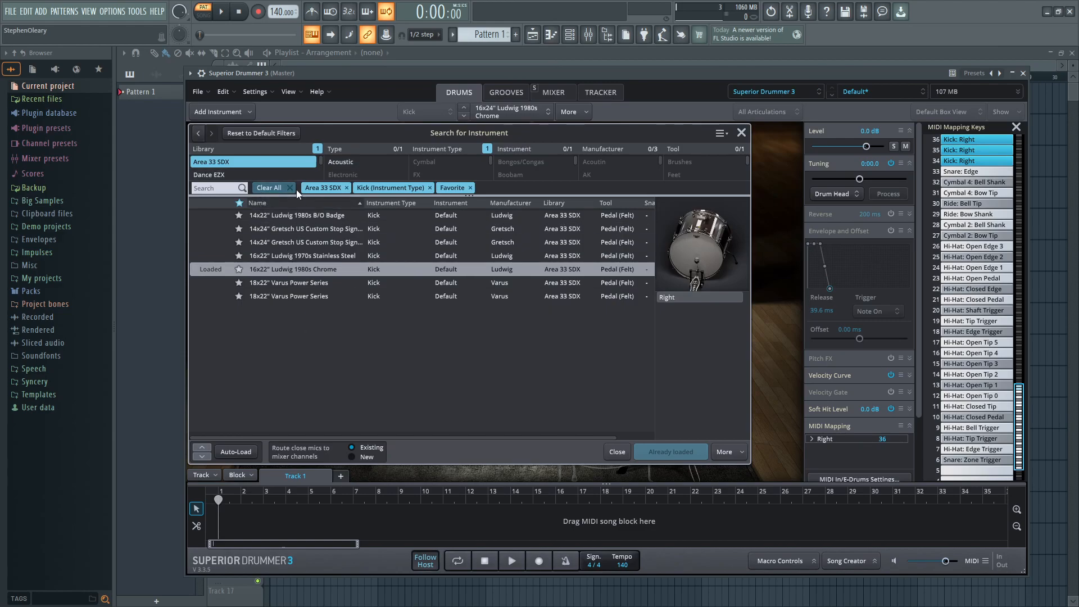
pyautogui.moveTo(294, 195); pyautogui.dragTo(295, 300)
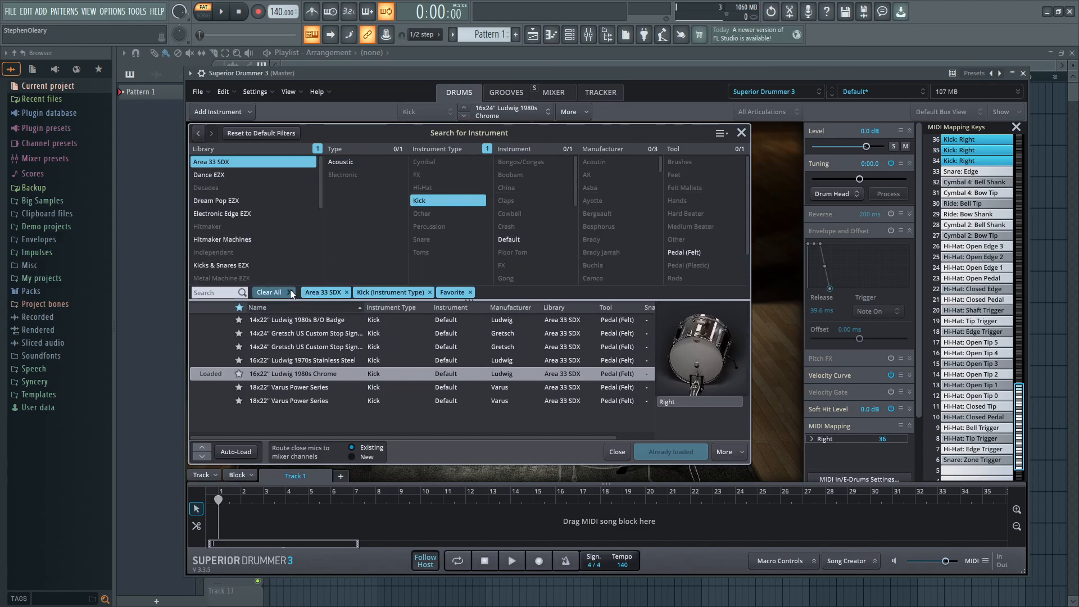
pyautogui.click(290, 292)
pyautogui.scroll(-5, 284, 220)
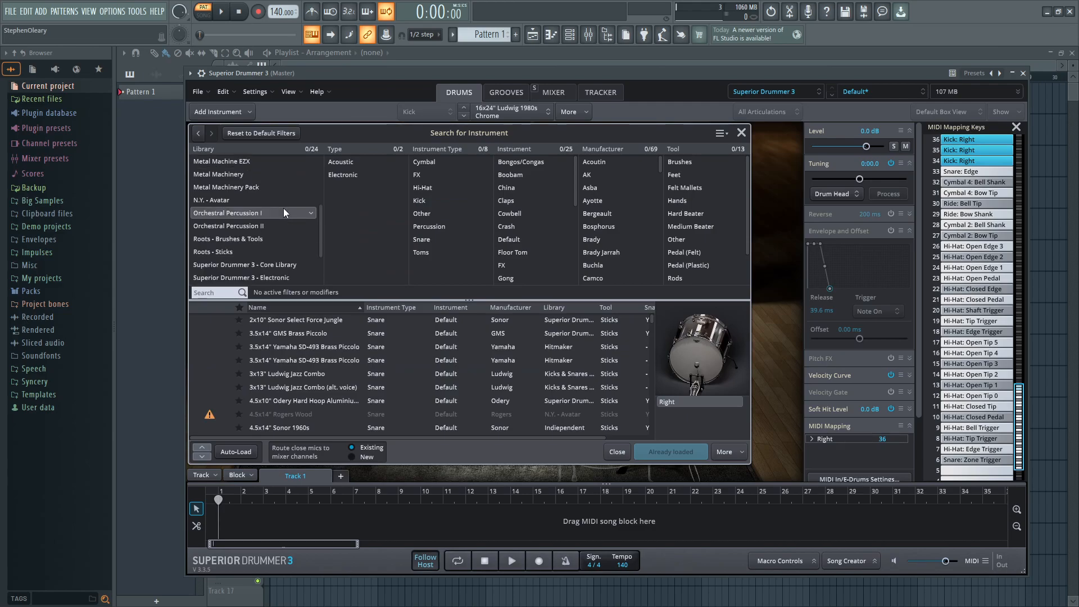
pyautogui.click(284, 247)
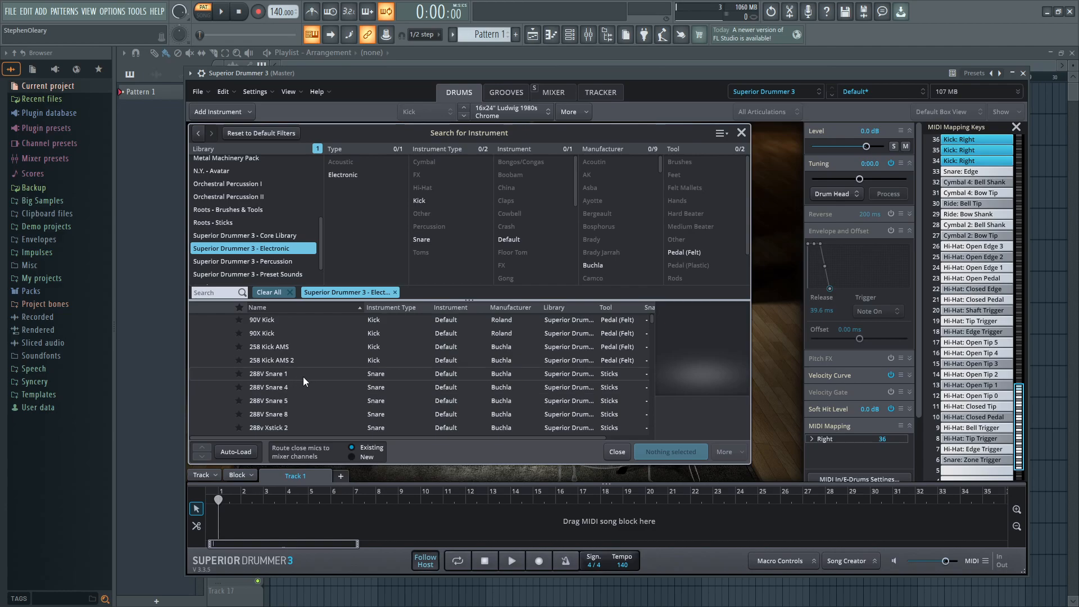
# - Restrict the electronic results to the Kick instrument type and audition some of the sounds
pyautogui.click(301, 347)
pyautogui.click(287, 334)
pyautogui.click(298, 428)
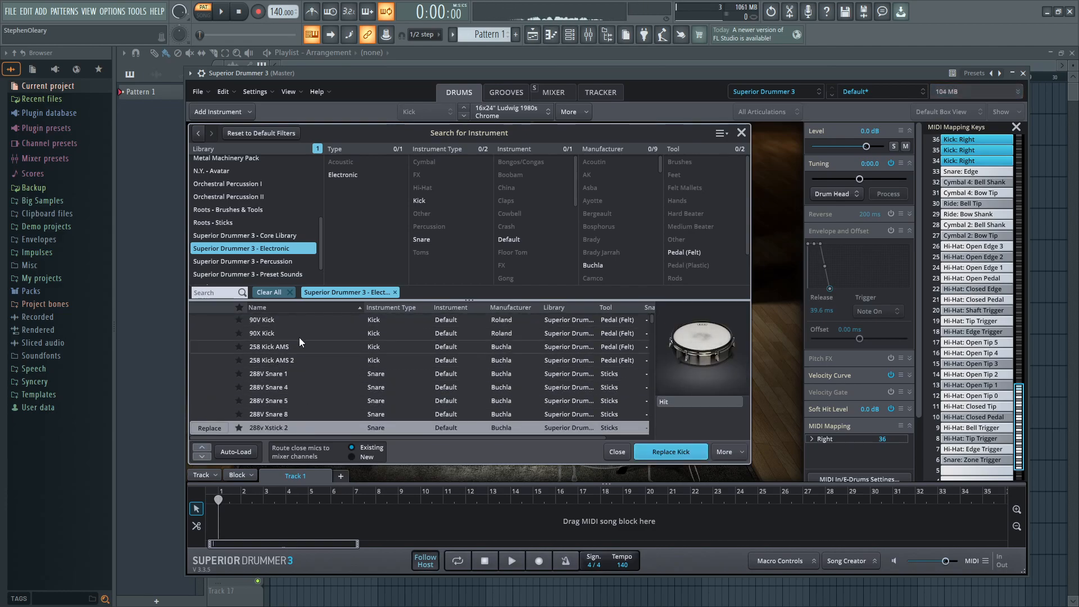
pyautogui.click(433, 200)
pyautogui.click(299, 353)
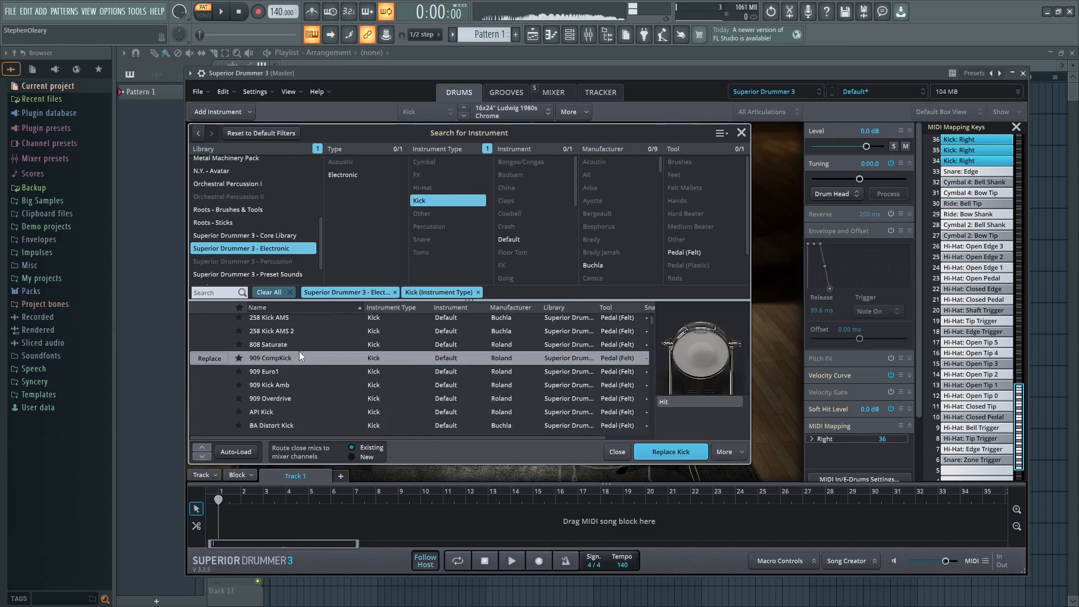
pyautogui.scroll(-1, 319, 360)
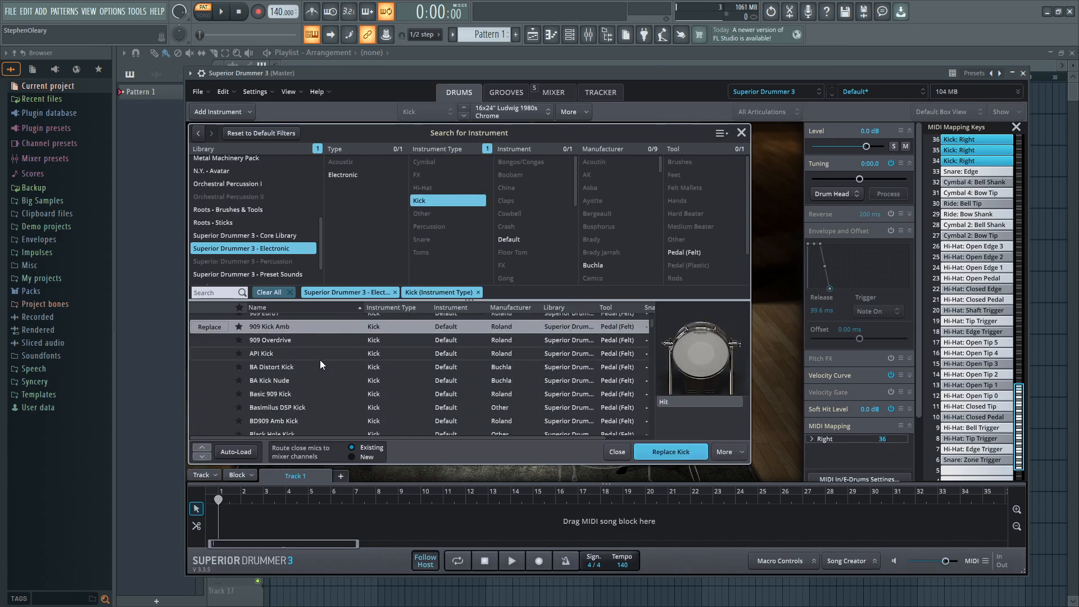
# - Show only favourite electronic kicks and audition them one after another
pyautogui.click(239, 308)
pyautogui.click(293, 325)
pyautogui.press('Down')
pyautogui.press('Down')
pyautogui.press('Down')
pyautogui.press('Down')
pyautogui.press('Down')
pyautogui.press('Down')
pyautogui.press('Down')
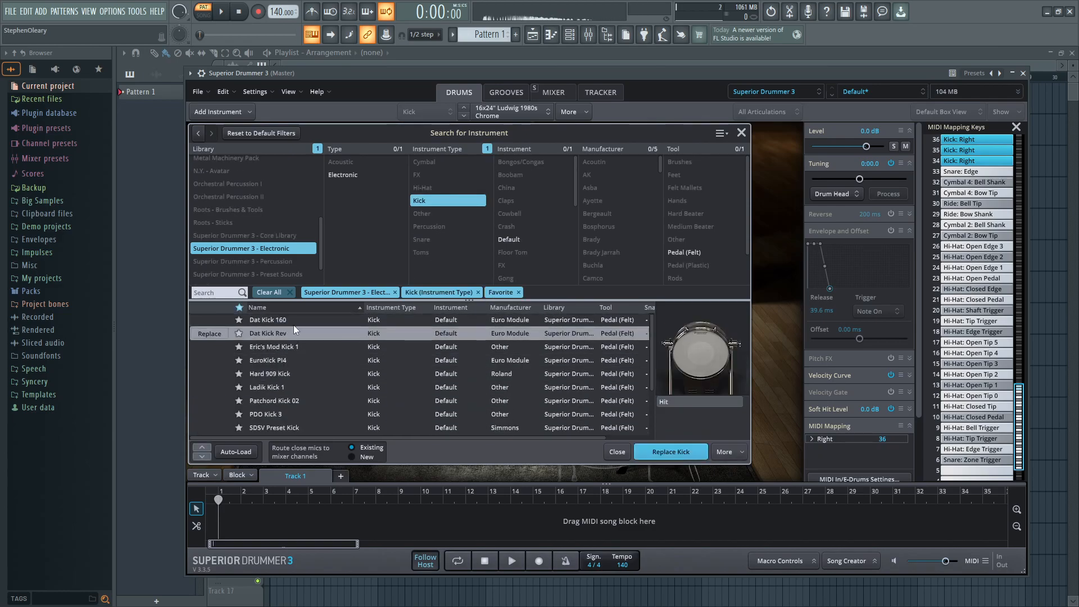
pyautogui.press('Down')
pyautogui.press('Down')
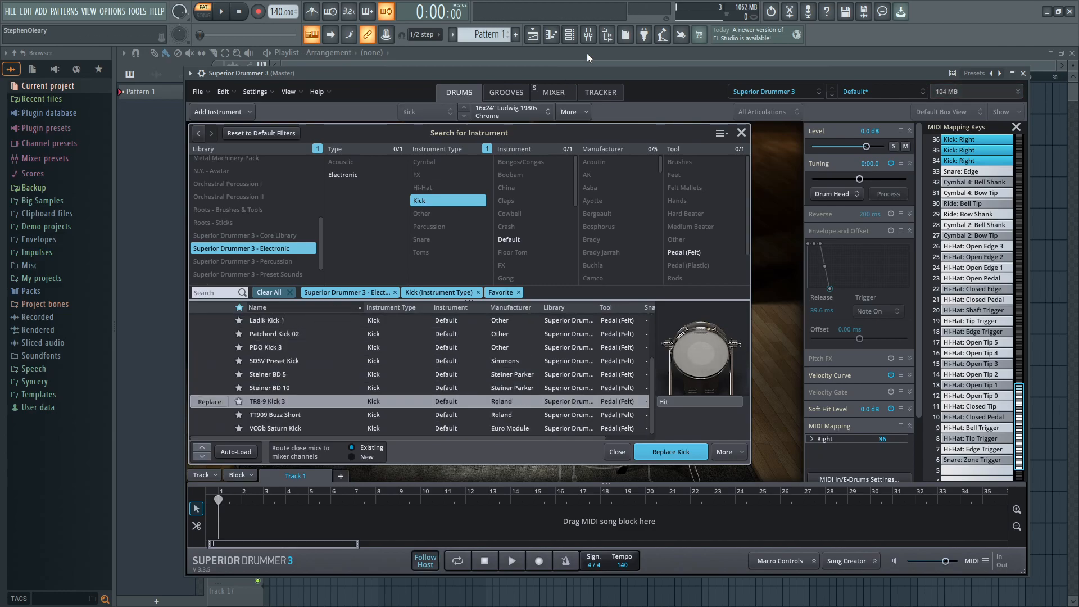
# - Compare the favourite electronic kicks back and forth, and leave the search without replacing the kick
pyautogui.press('Up')
pyautogui.press('Up')
pyautogui.press('Up')
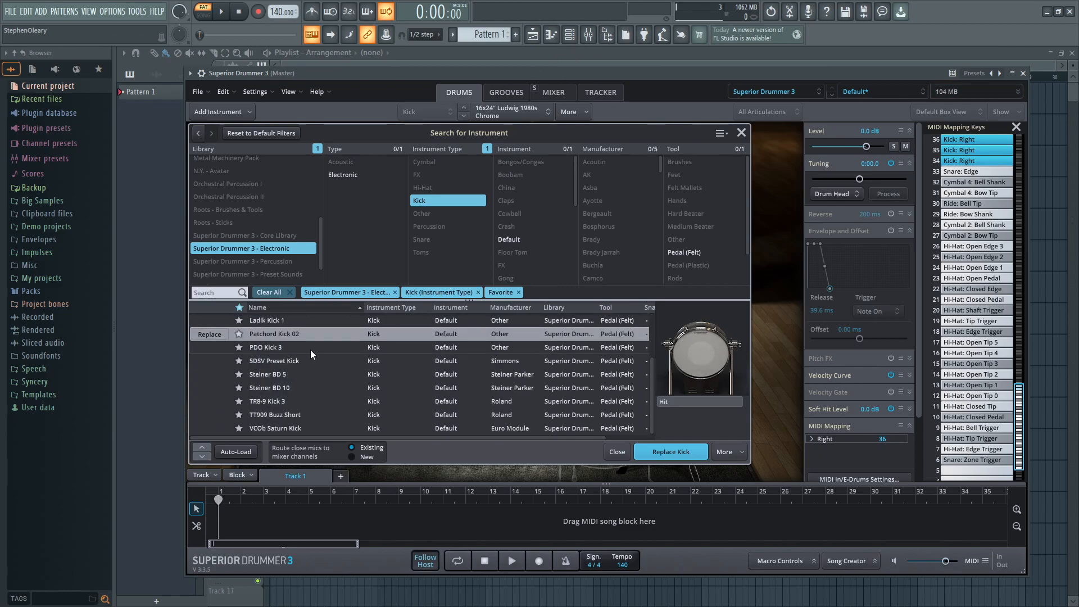
pyautogui.press('Down')
pyautogui.press('Down')
pyautogui.press('Down')
pyautogui.press('Down')
pyautogui.press('Down')
pyautogui.press('Down')
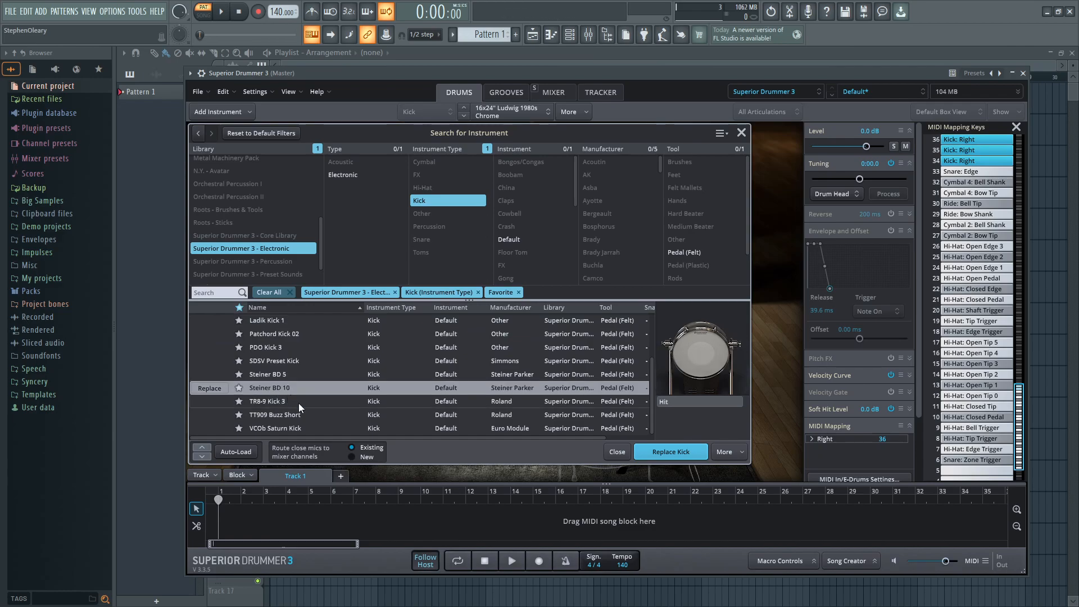
pyautogui.press('Up')
pyautogui.press('Down')
pyautogui.press('Down')
pyautogui.press('Up')
pyautogui.press('Up')
pyautogui.press('Up')
pyautogui.press('Up')
pyautogui.press('Up')
pyautogui.press('Up')
pyautogui.press('Up')
pyautogui.press('Up')
pyautogui.press('Up')
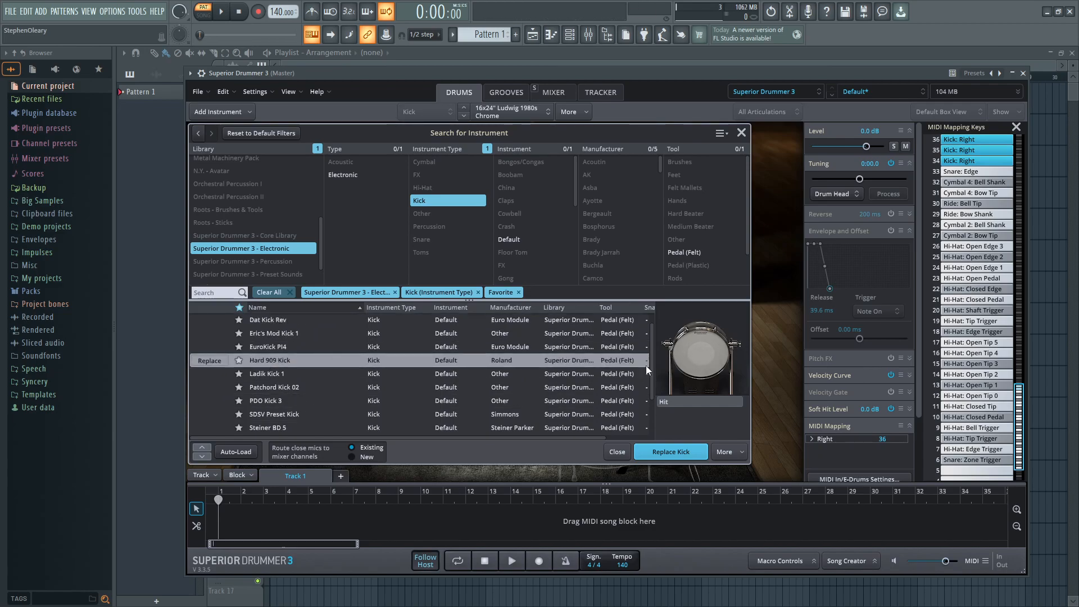
pyautogui.click(741, 131)
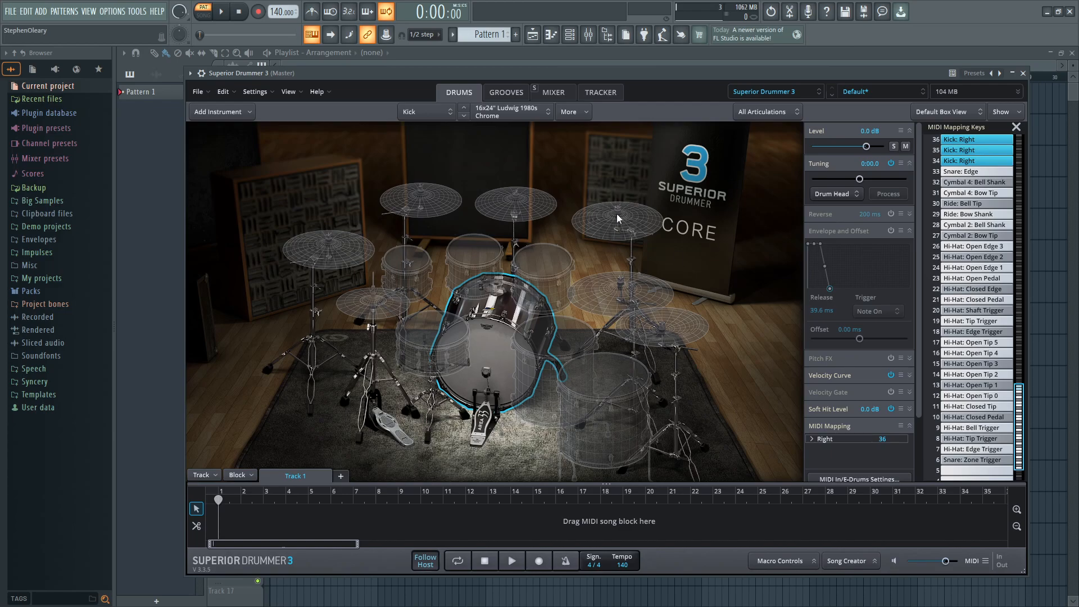
# - Open the instrument search for stacking a second sound on the kick's Right articulation
pyautogui.click(753, 116)
pyautogui.rightClick(479, 354)
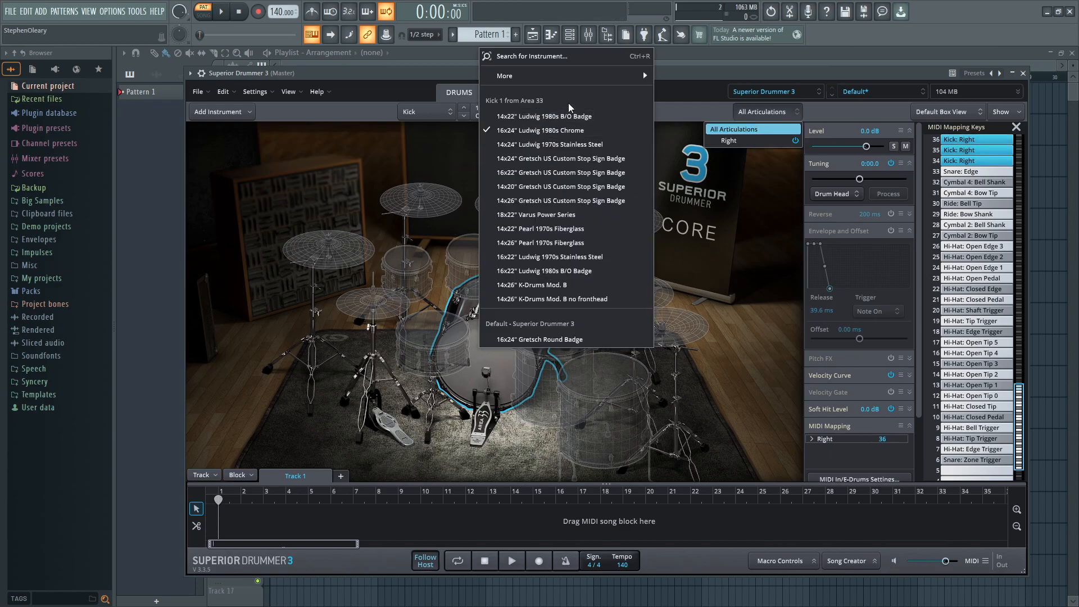
pyautogui.moveTo(506, 75)
pyautogui.moveTo(722, 96)
pyautogui.click(848, 104)
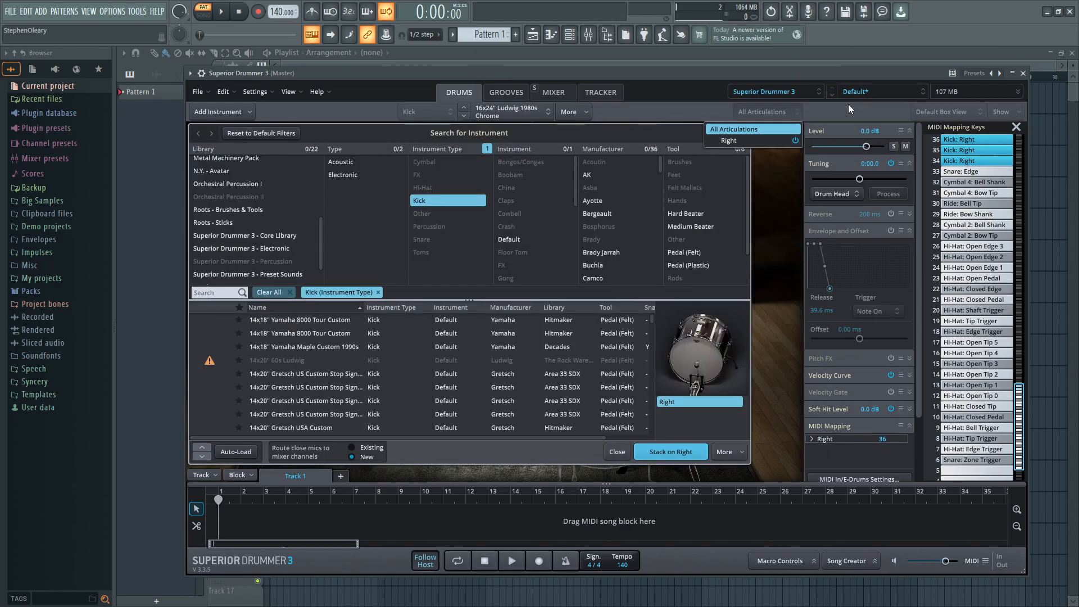
pyautogui.click(275, 240)
pyautogui.click(240, 307)
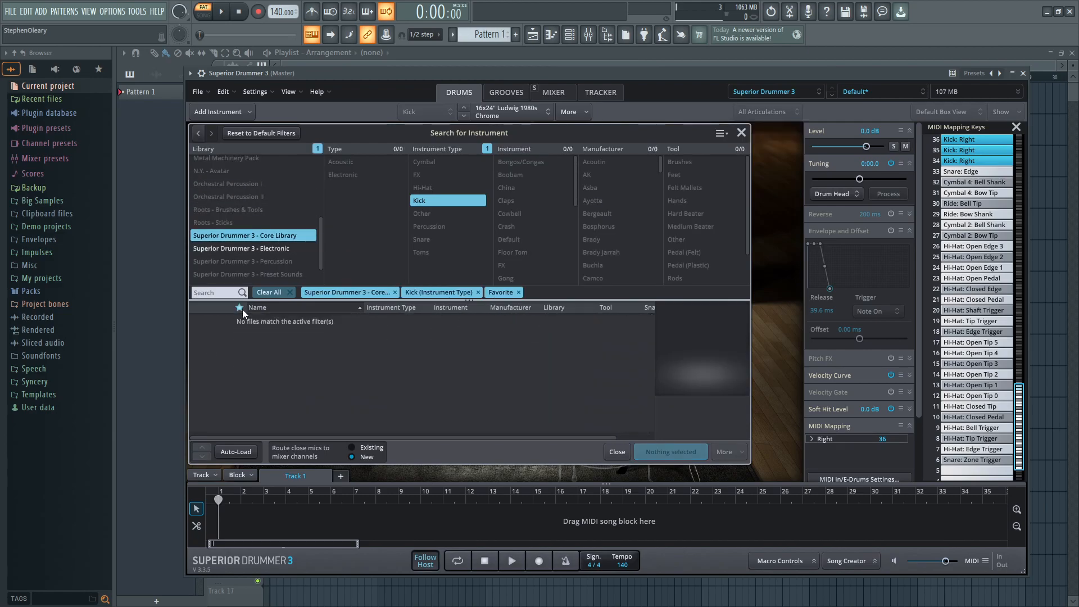
pyautogui.click(241, 308)
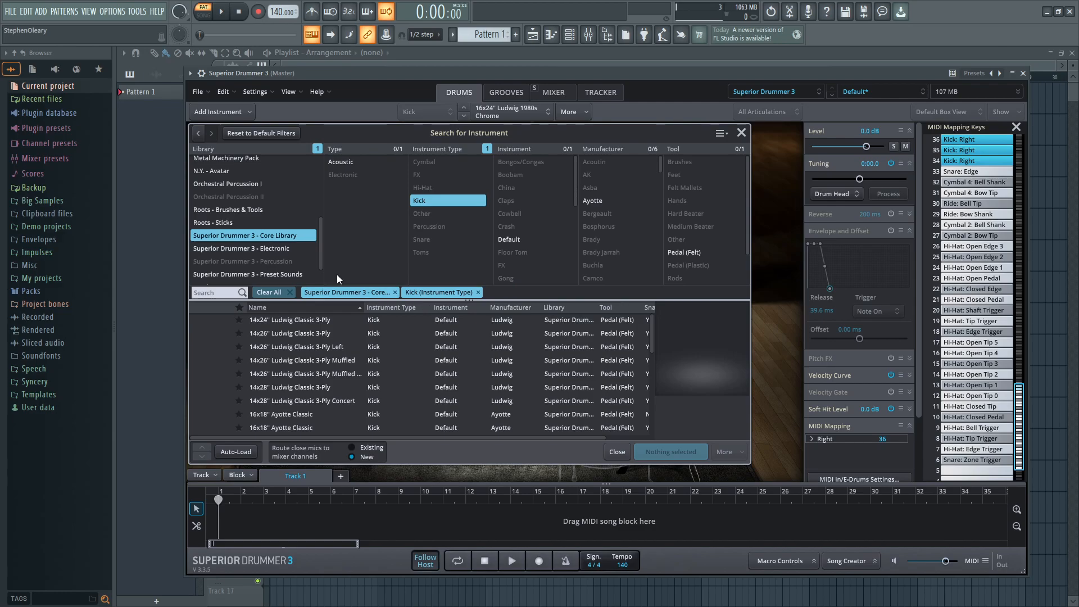
# - Filter for favourites in the Superior Drummer 3 - Electronic library and stack Hard 909 Kick on the Right articulation
pyautogui.click(248, 248)
pyautogui.click(240, 308)
pyautogui.click(299, 387)
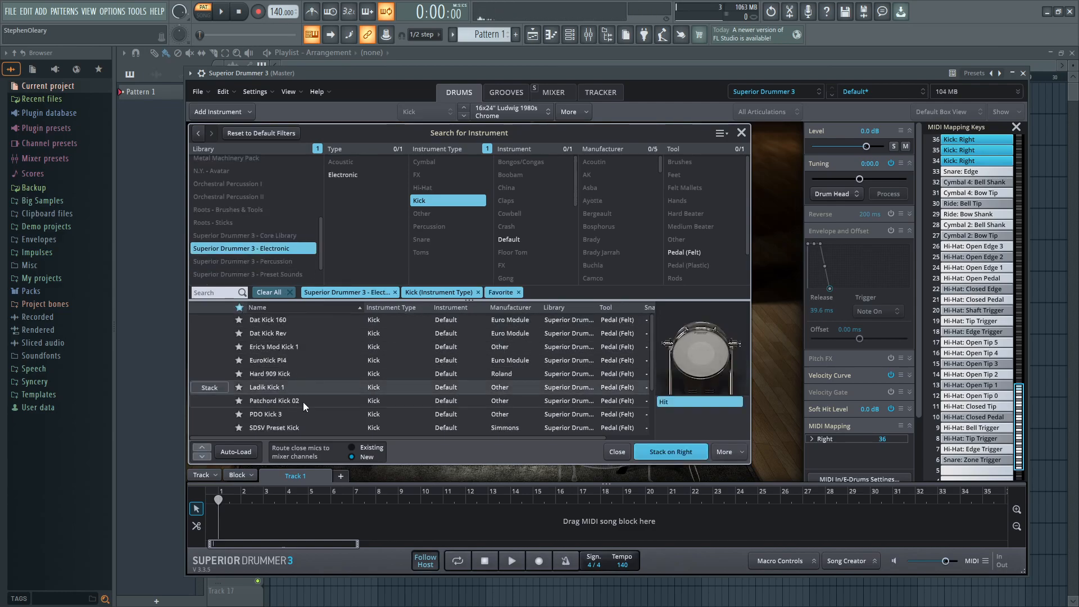
pyautogui.click(298, 373)
pyautogui.click(690, 447)
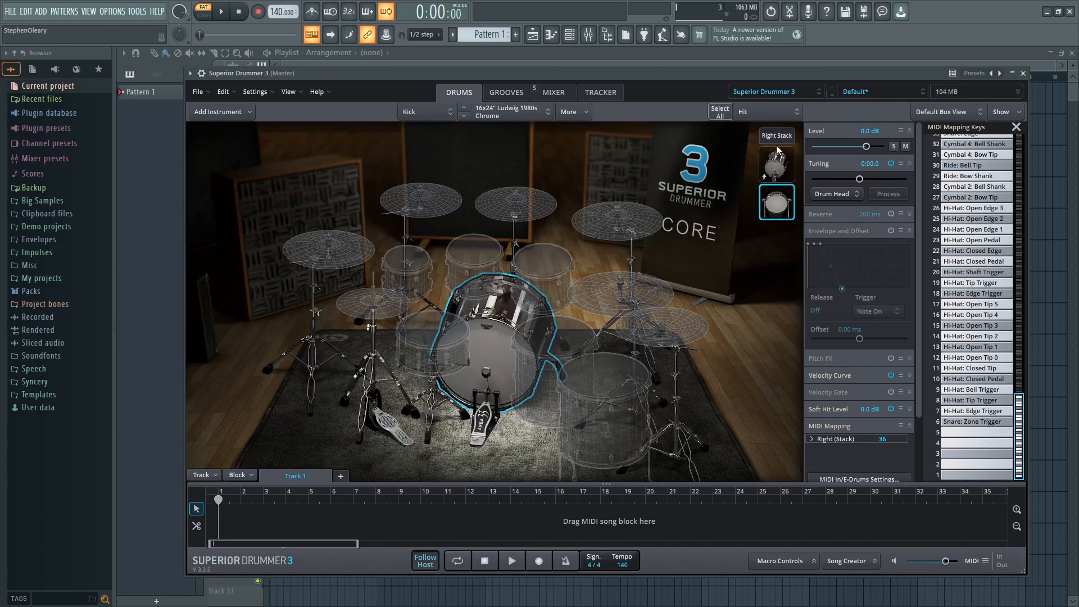
# - Audition the complete Right Stack against the electronic kick layer on its own
pyautogui.click(778, 137)
pyautogui.click(778, 137)
pyautogui.click(778, 137)
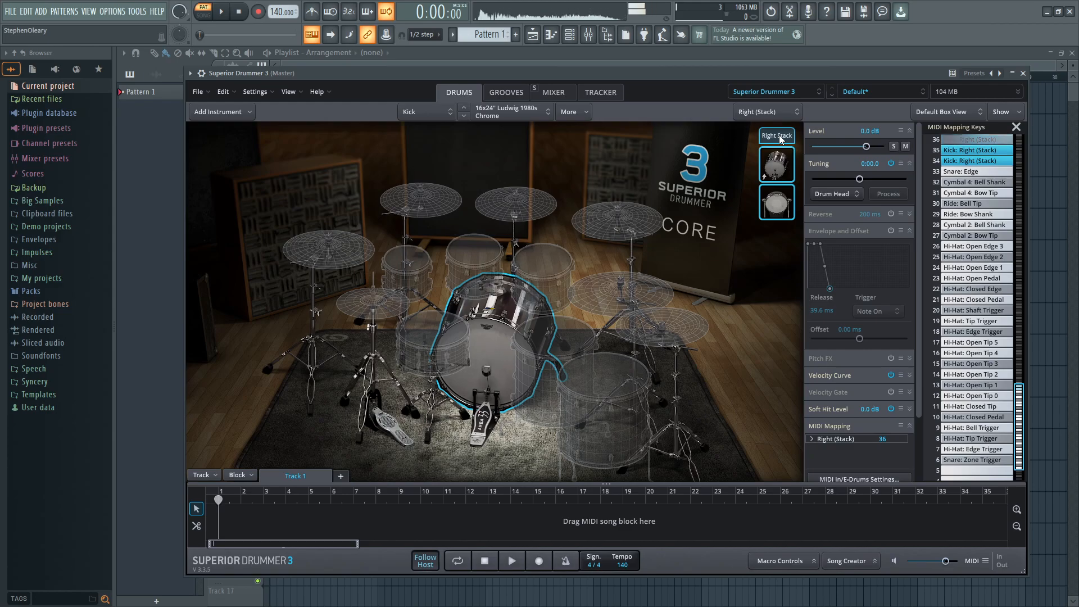
pyautogui.click(779, 137)
pyautogui.click(776, 205)
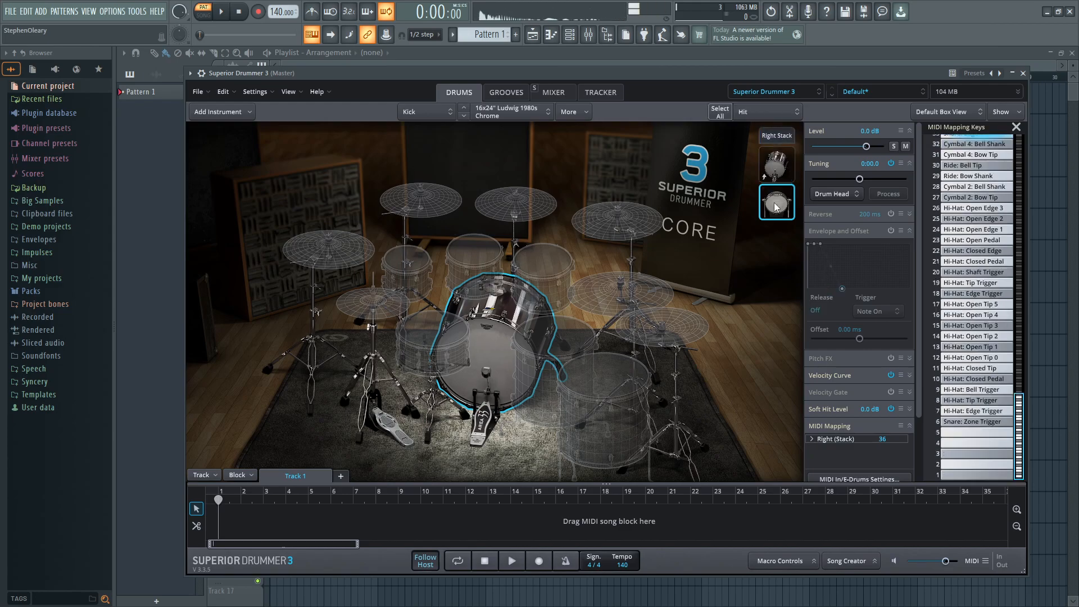
pyautogui.click(767, 137)
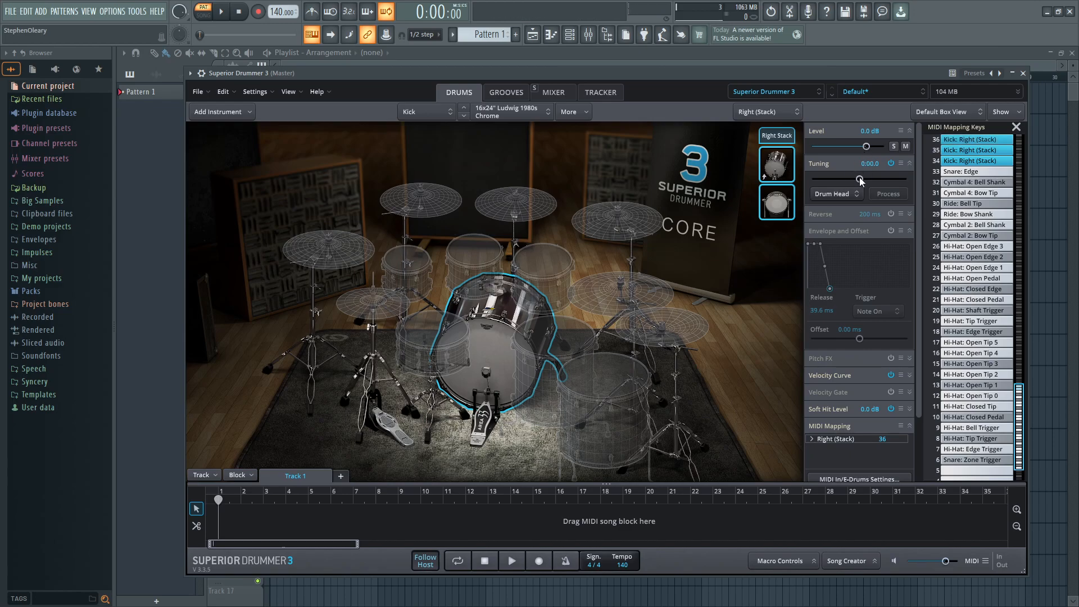
pyautogui.click(775, 200)
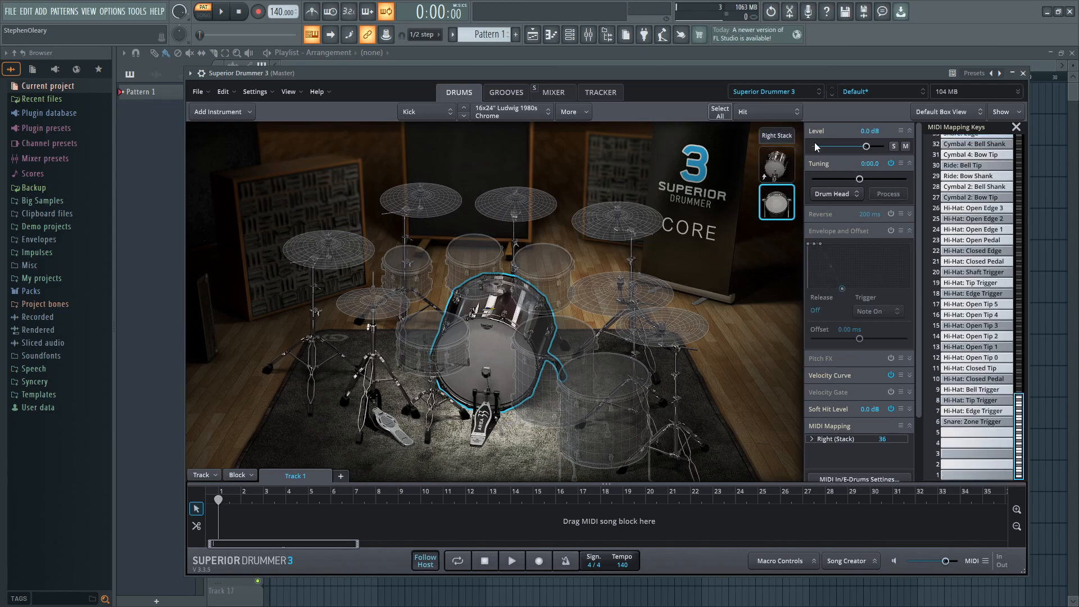
pyautogui.click(780, 136)
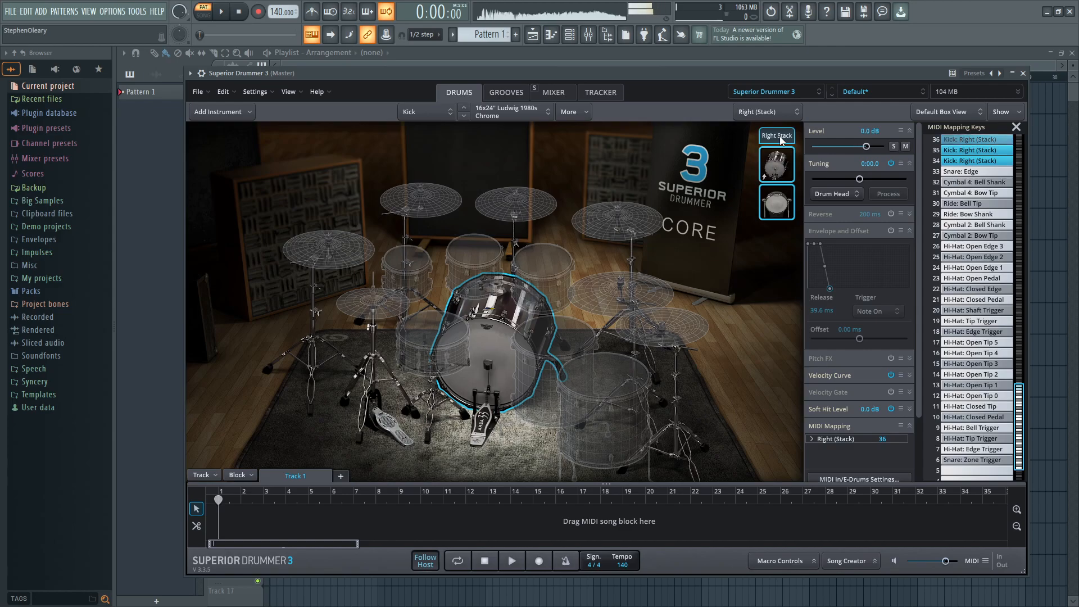
pyautogui.click(777, 200)
# - Insert an EQ with a high-cut filter on the X-Kick mixer channel and adjust the filter's slope
pyautogui.click(550, 93)
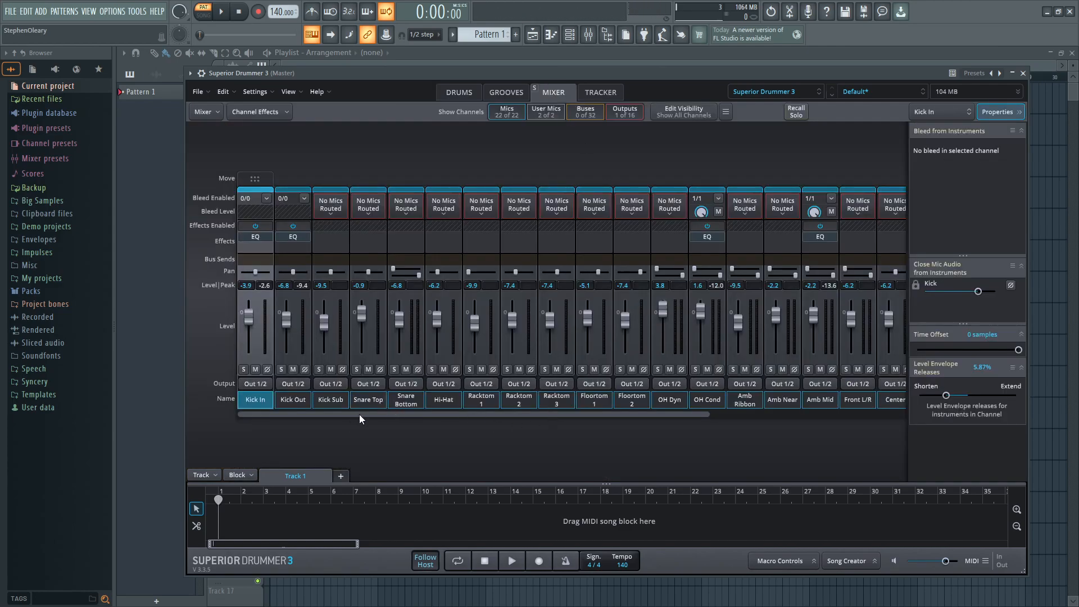
pyautogui.moveTo(357, 414); pyautogui.dragTo(553, 431)
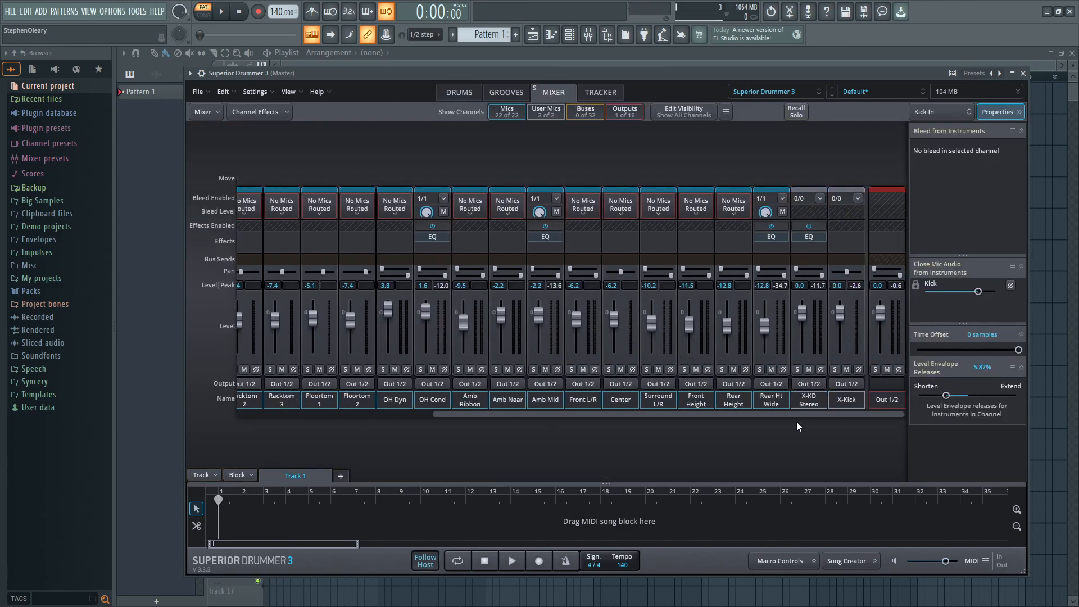
pyautogui.click(850, 402)
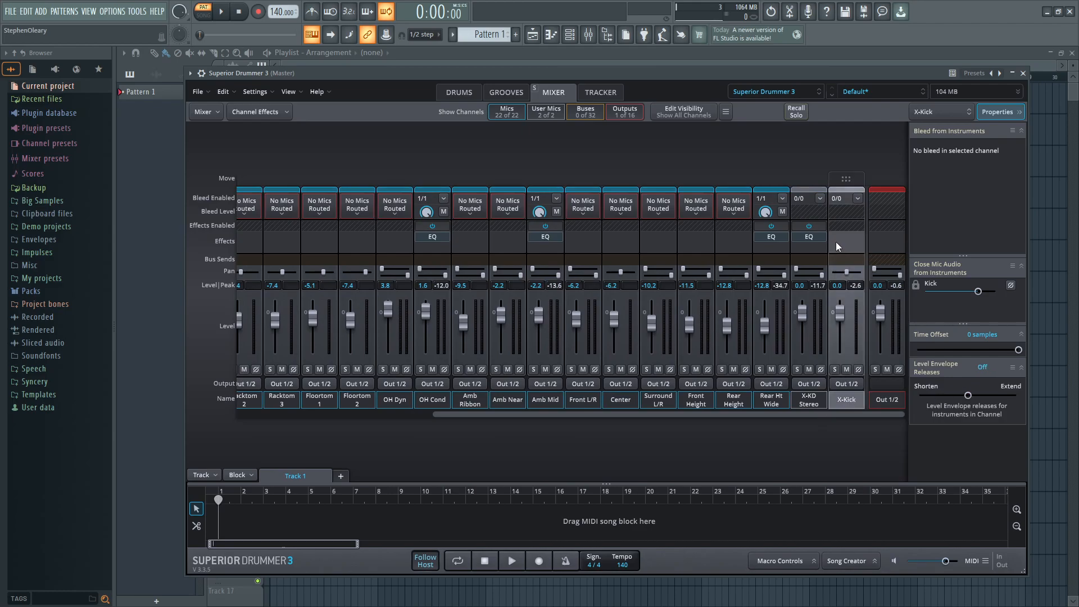
pyautogui.click(835, 241)
pyautogui.moveTo(849, 245)
pyautogui.click(935, 252)
pyautogui.click(961, 346)
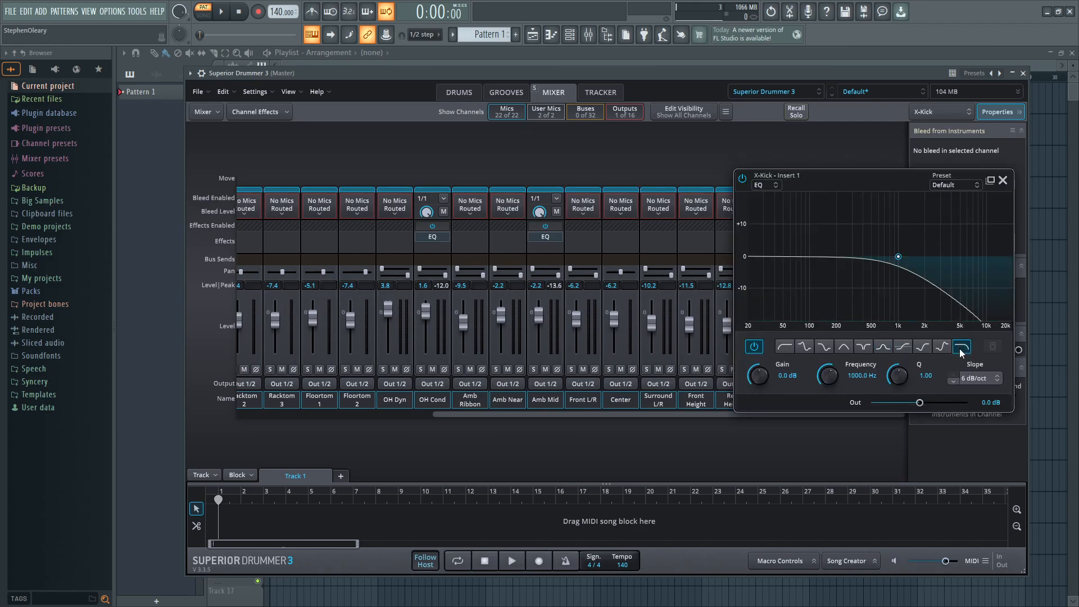
pyautogui.click(983, 378)
pyautogui.click(933, 395)
pyautogui.click(1002, 180)
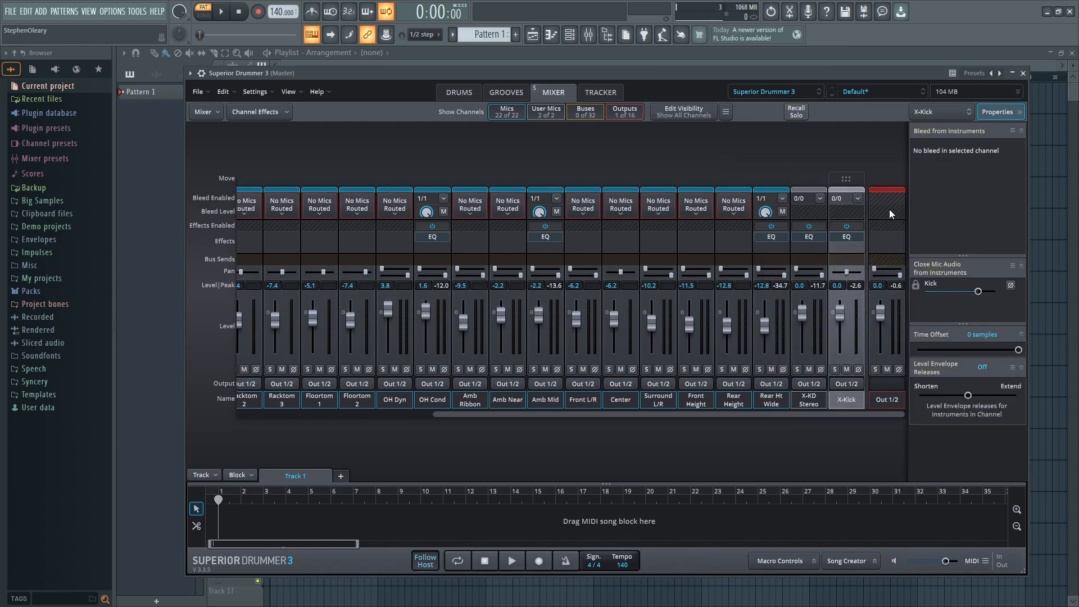
# - Enable Envelope and Offset on the electronic kick layer, set a 386 ms release, tune it to -02.5 and audition the stack
pyautogui.click(464, 92)
pyautogui.click(781, 135)
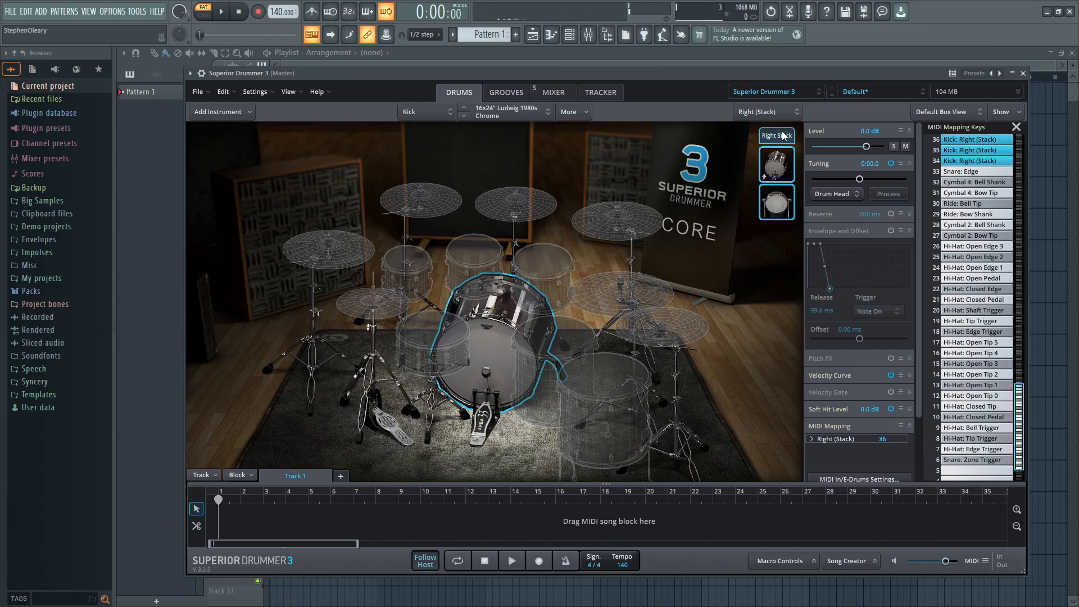
pyautogui.click(771, 225)
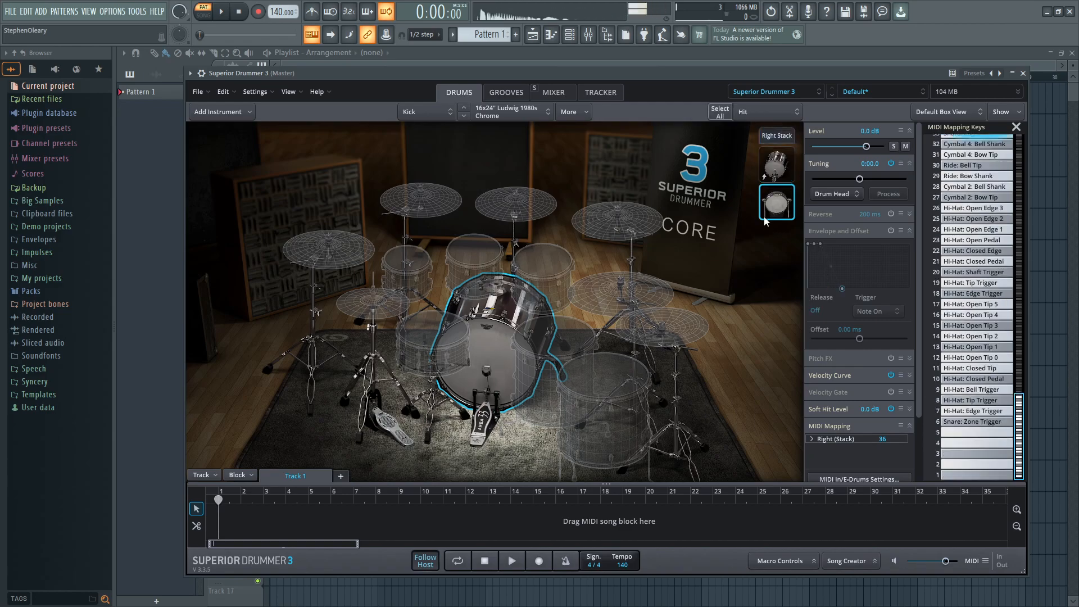
pyautogui.click(891, 231)
pyautogui.moveTo(838, 288); pyautogui.dragTo(837, 288)
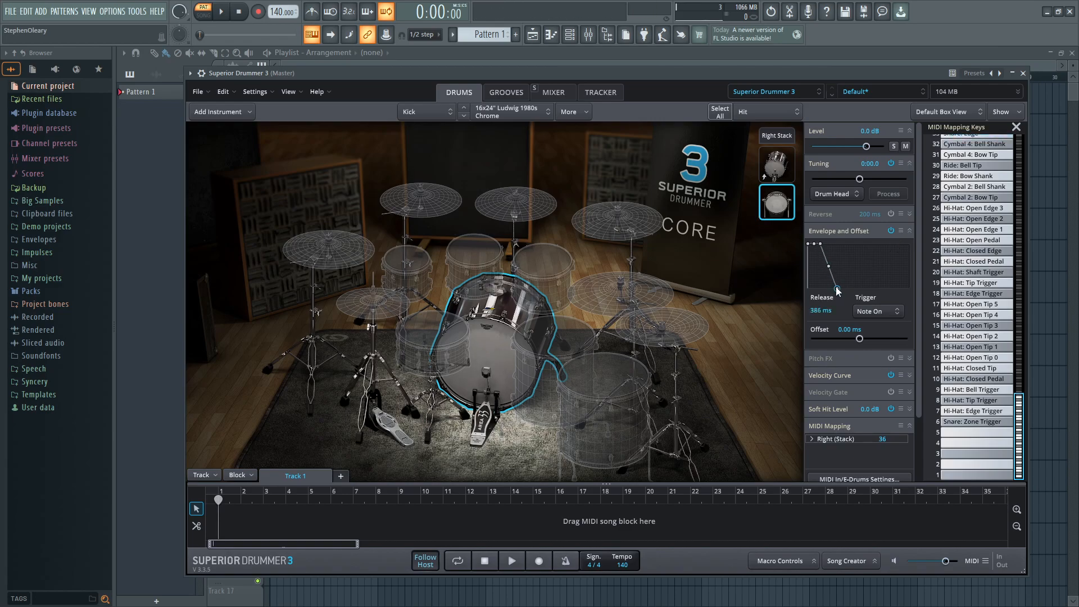
pyautogui.moveTo(859, 178); pyautogui.dragTo(858, 178)
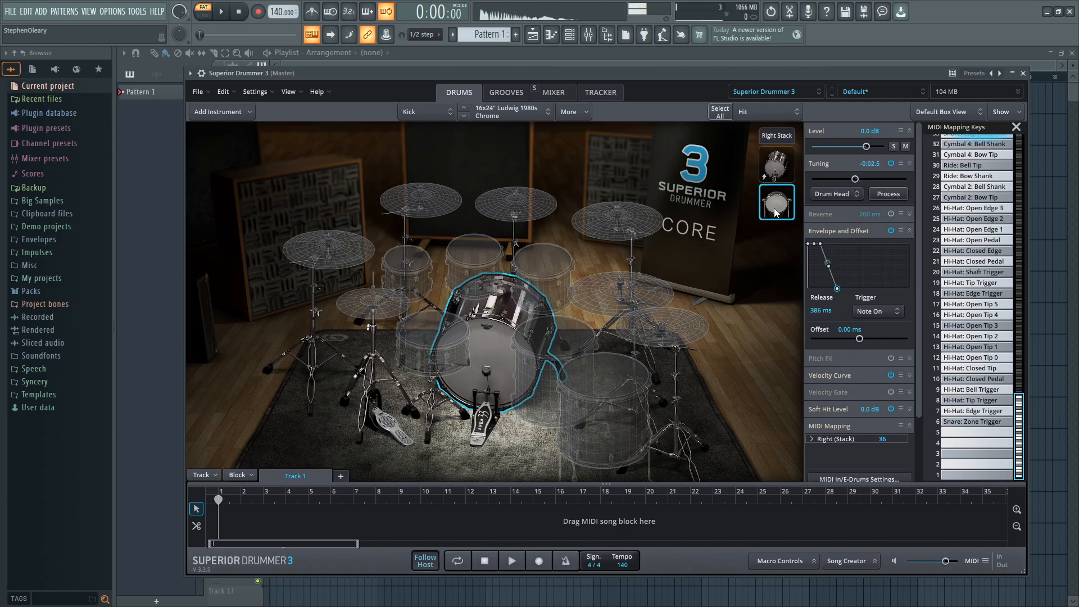
pyautogui.click(779, 135)
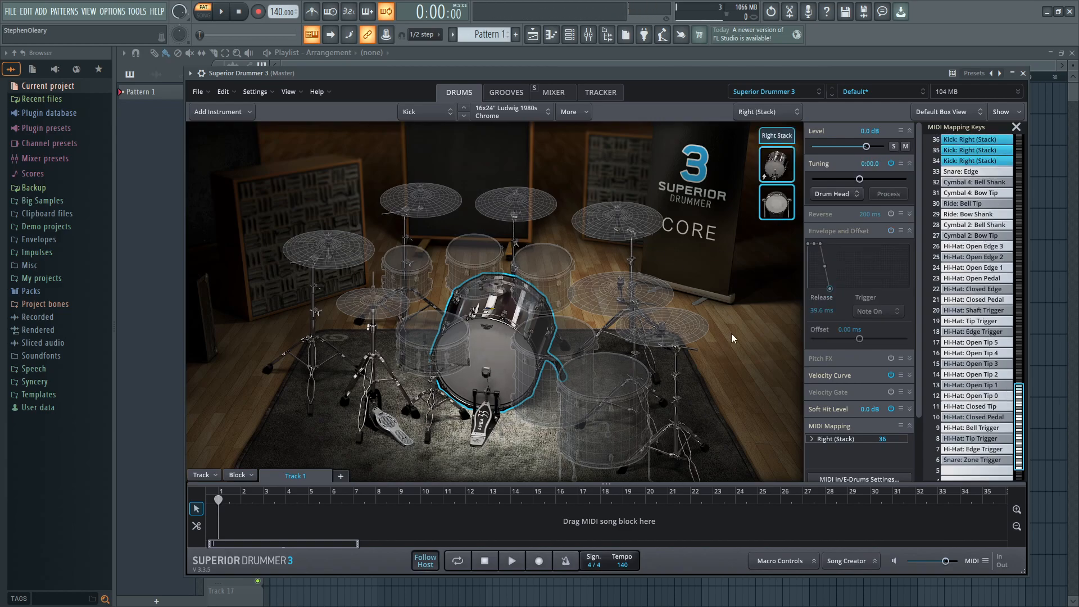
# - Turn on channel visibility editing in the mixer and bring up the hidden bus channels
pyautogui.click(553, 92)
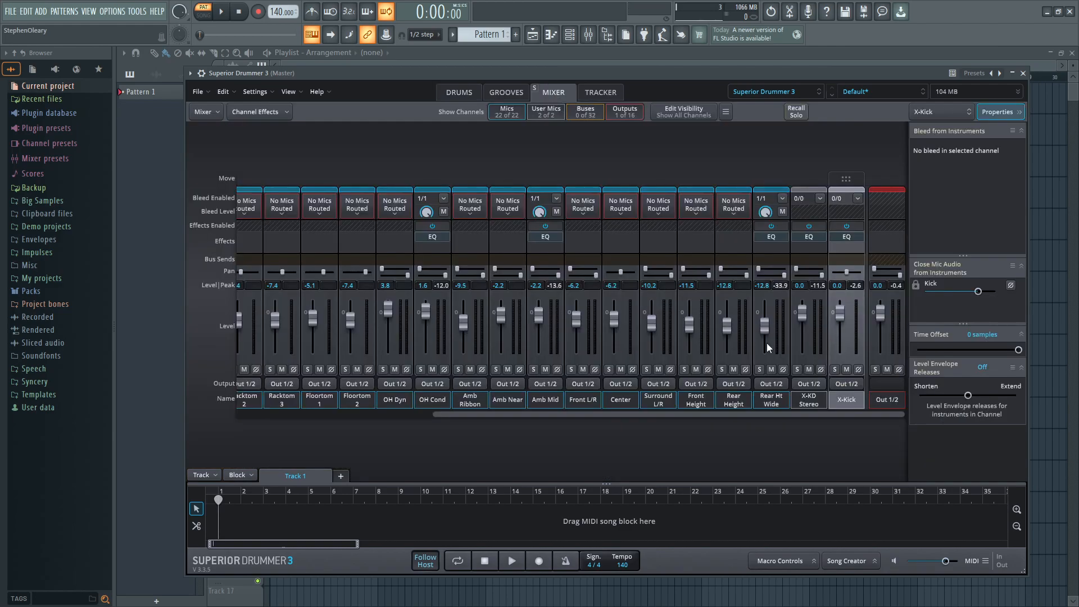
pyautogui.moveTo(835, 413); pyautogui.dragTo(894, 413)
pyautogui.click(699, 112)
pyautogui.moveTo(461, 421); pyautogui.dragTo(553, 431)
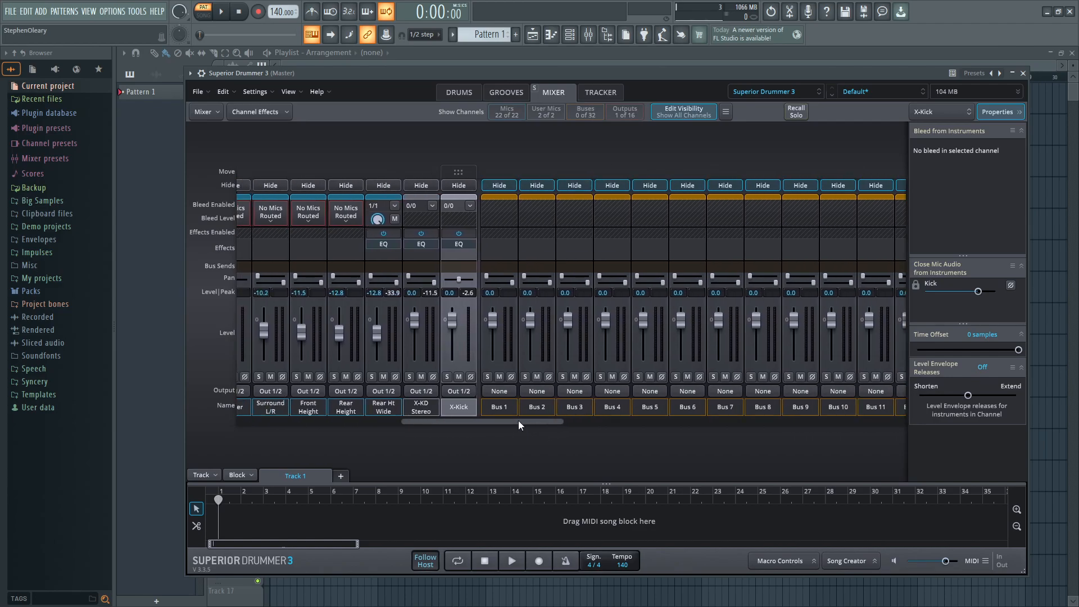
# - Rename Bus 1 as Kick Sub and Bus 2 as Kick Main
pyautogui.click(501, 409)
pyautogui.write('Kick Sub')
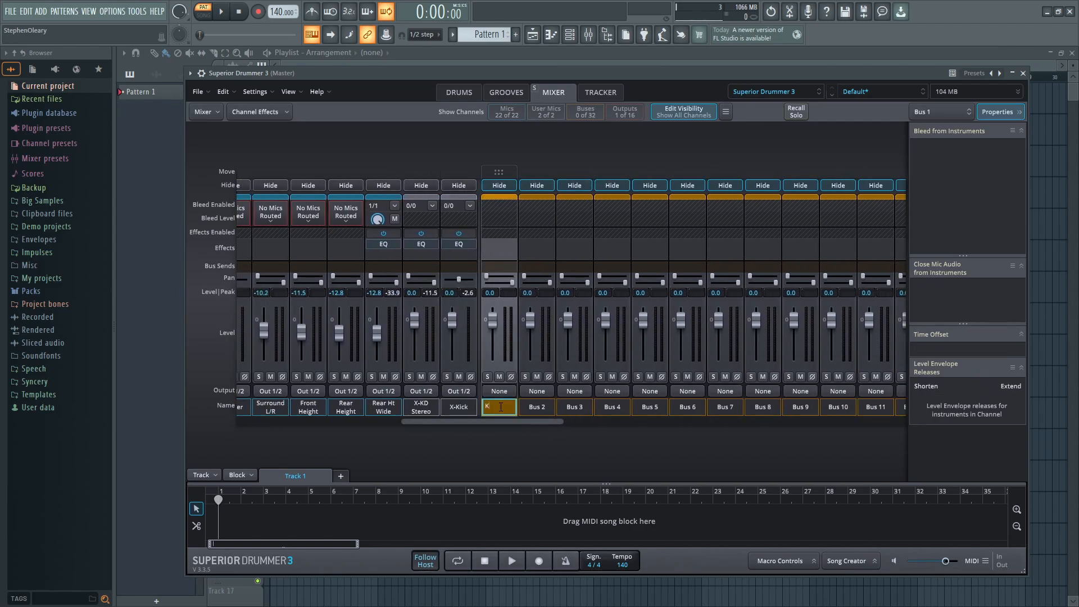
pyautogui.press('Return')
pyautogui.doubleClick(539, 407)
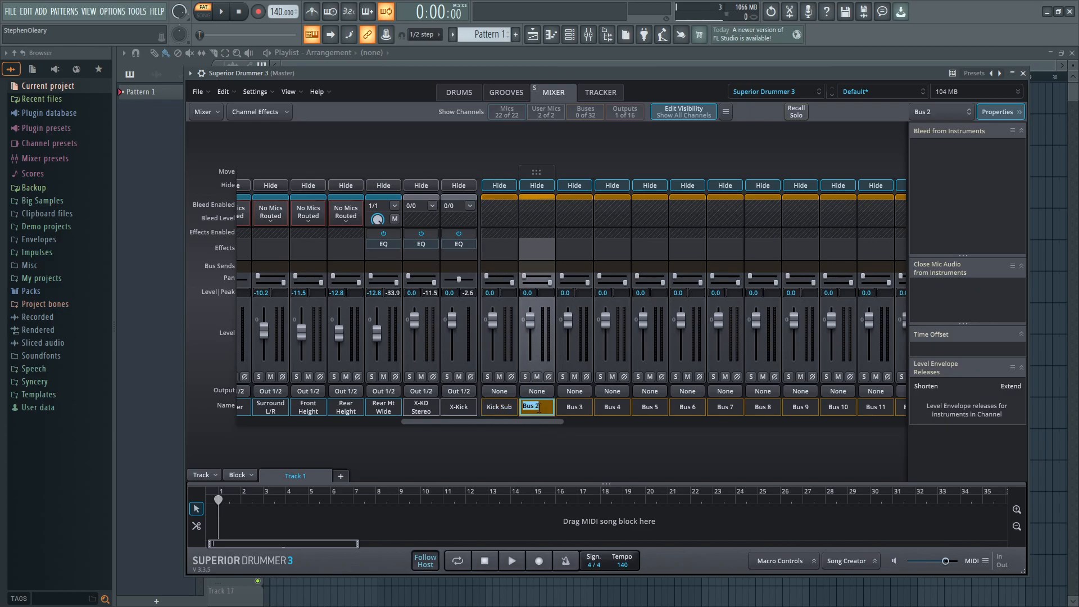
pyautogui.write('Kick Main')
pyautogui.press('Return')
# - Route the X-Kick channel's output to the Kick Sub bus and the X-KD Stereo channel's output to the Kick Main bus
pyautogui.click(458, 413)
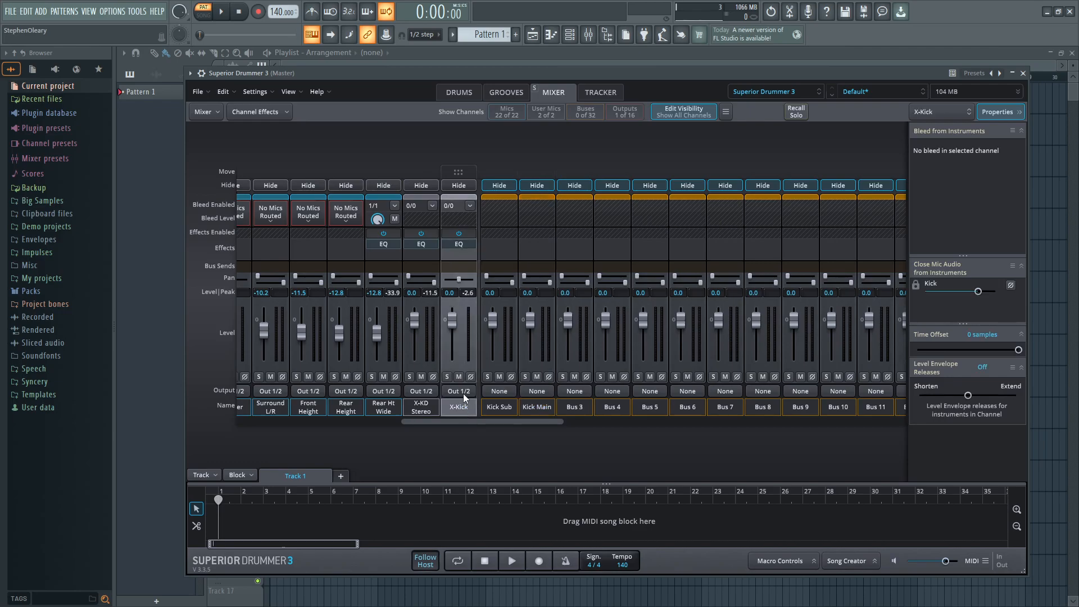
pyautogui.click(462, 392)
pyautogui.click(486, 280)
pyautogui.click(421, 407)
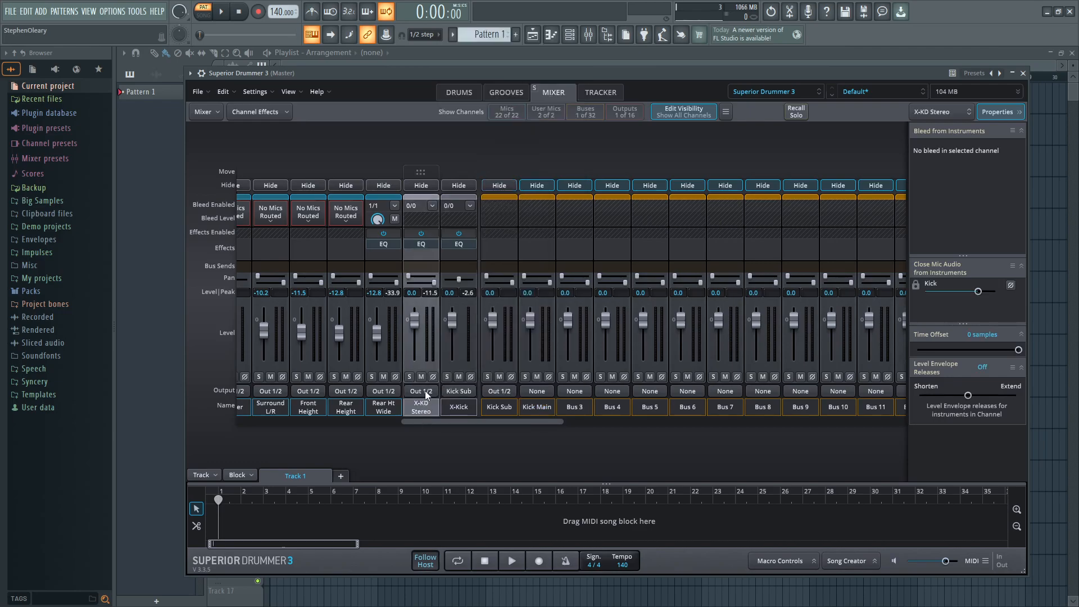
pyautogui.click(421, 390)
pyautogui.click(450, 299)
# - Route the outputs of the Kick In and Kick Out mixer channels to the Kick Main bus
pyautogui.moveTo(482, 423); pyautogui.dragTo(234, 414)
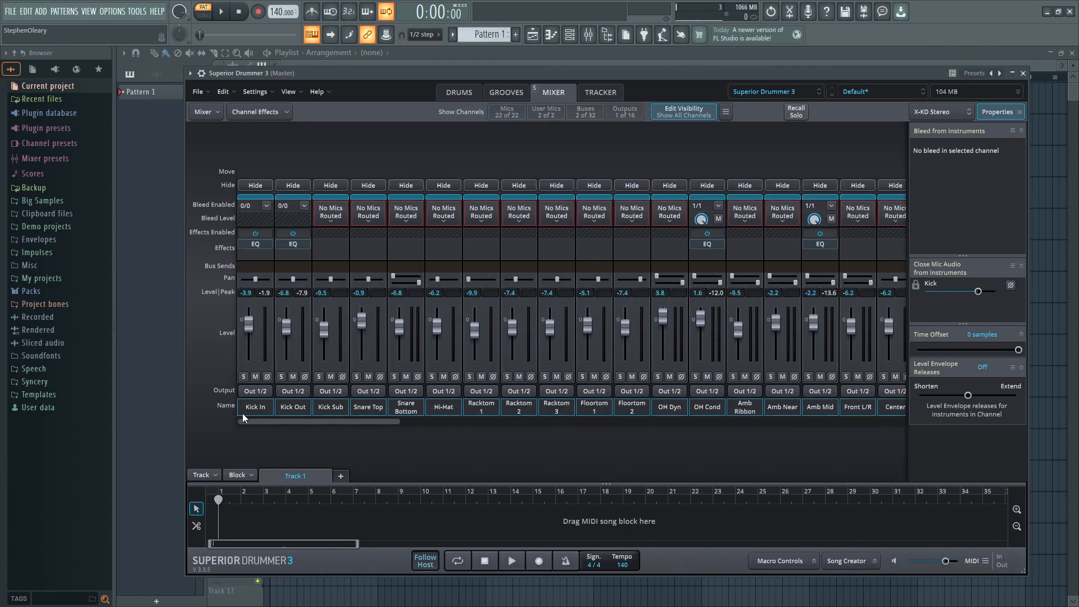
pyautogui.click(257, 392)
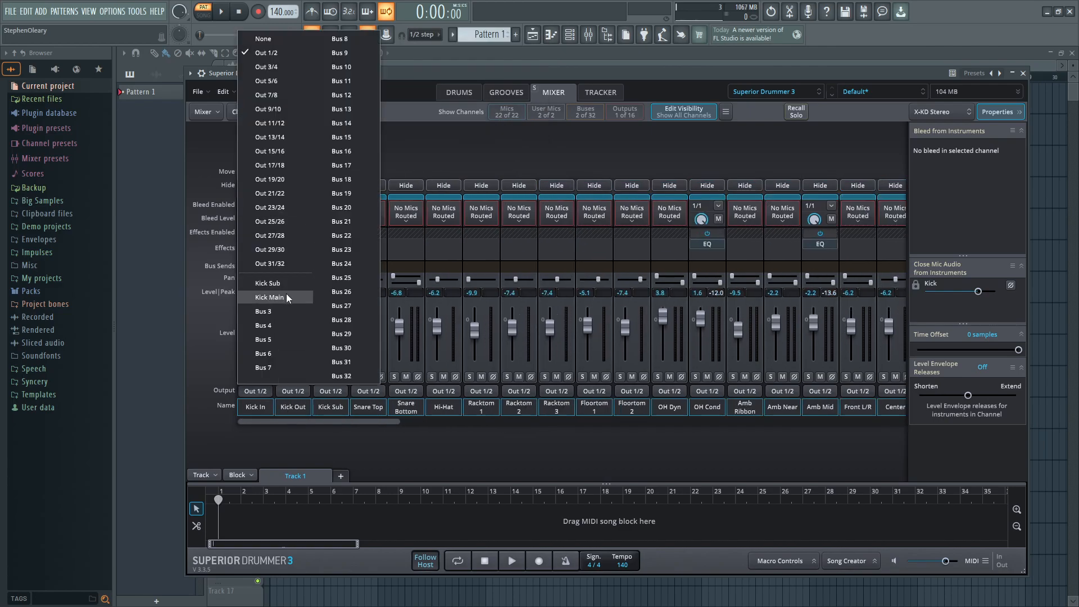
pyautogui.click(287, 296)
pyautogui.click(293, 391)
pyautogui.click(324, 297)
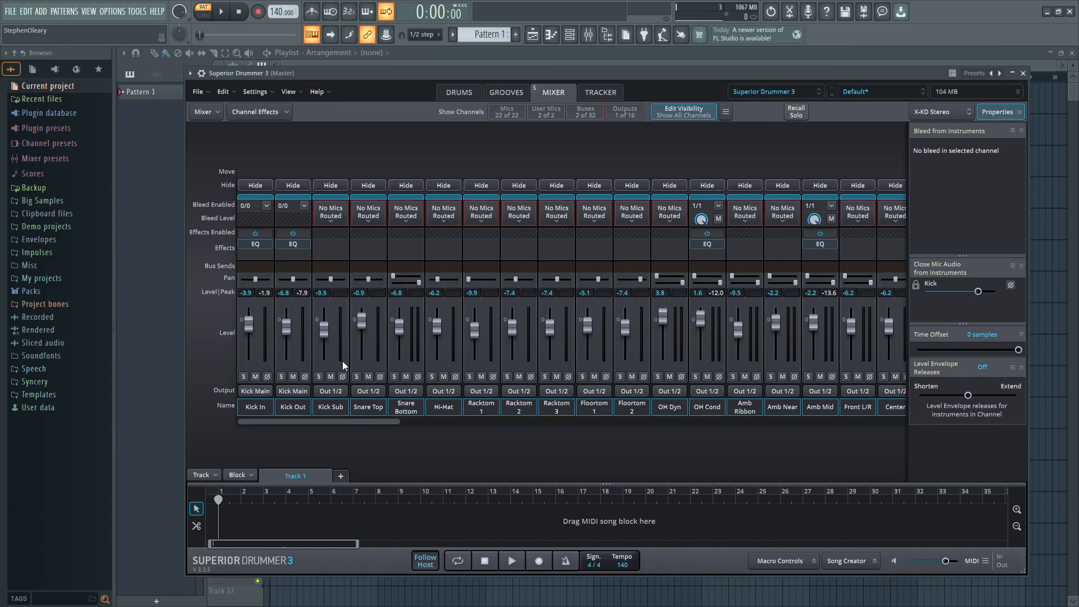
# - Look over the Kick Sub mic channel's options, then audition the kick and check the signal on the Kick Sub and Kick Main buses
pyautogui.rightClick(336, 408)
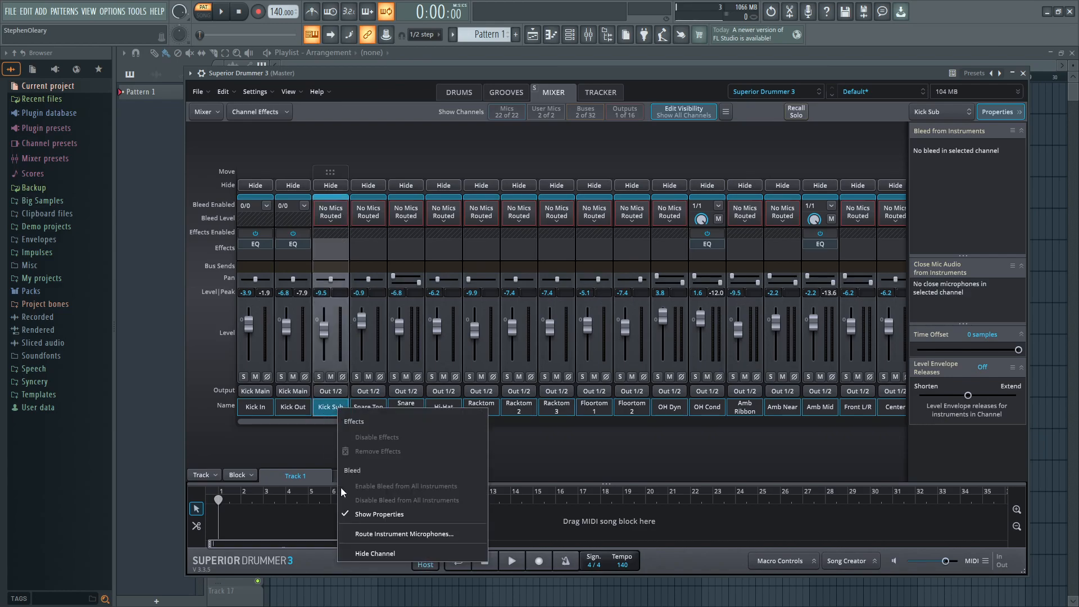
pyautogui.click(288, 426)
pyautogui.moveTo(289, 422); pyautogui.dragTo(467, 422)
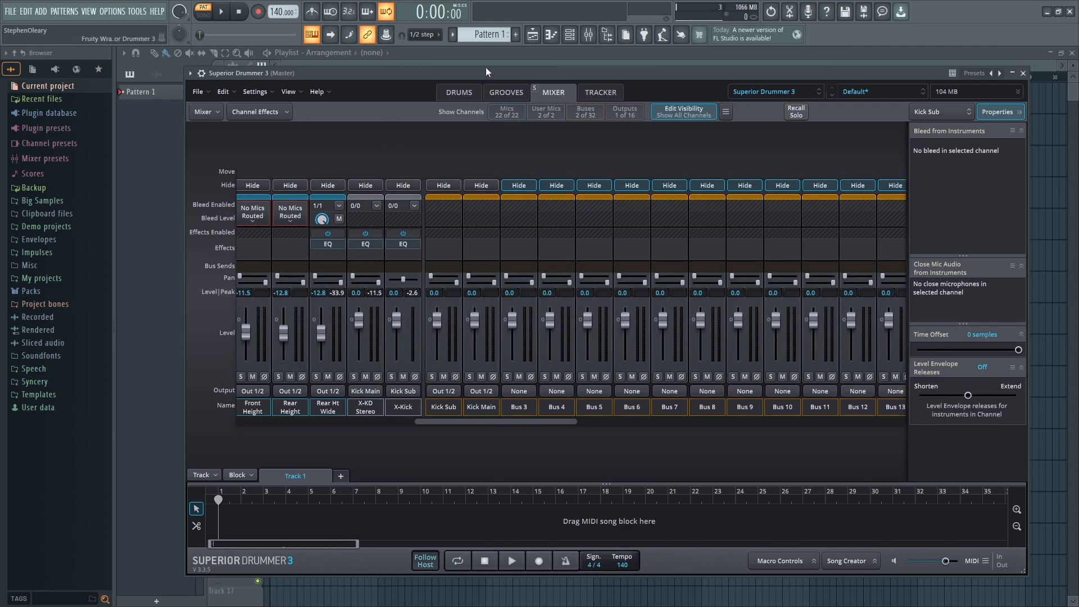
pyautogui.click(460, 92)
pyautogui.click(559, 93)
pyautogui.click(461, 406)
pyautogui.click(467, 406)
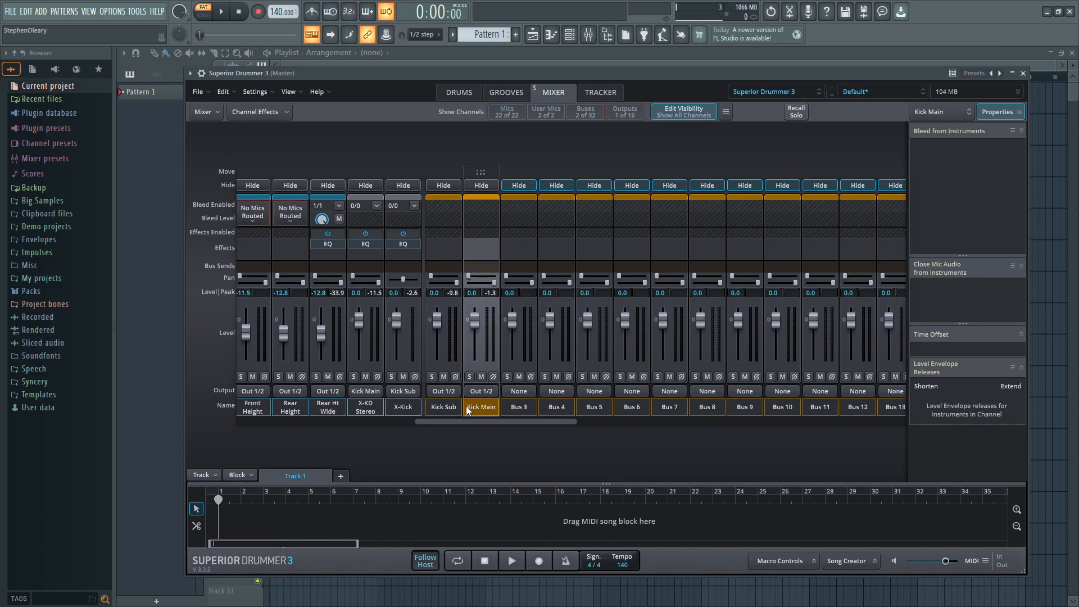
pyautogui.click(450, 410)
pyautogui.click(484, 413)
pyautogui.moveTo(484, 422); pyautogui.dragTo(454, 425)
# - Reshape the electronic kick layer's velocity curve with zero output up to input 64 and a steep rise above it, then compare both layers
pyautogui.click(459, 92)
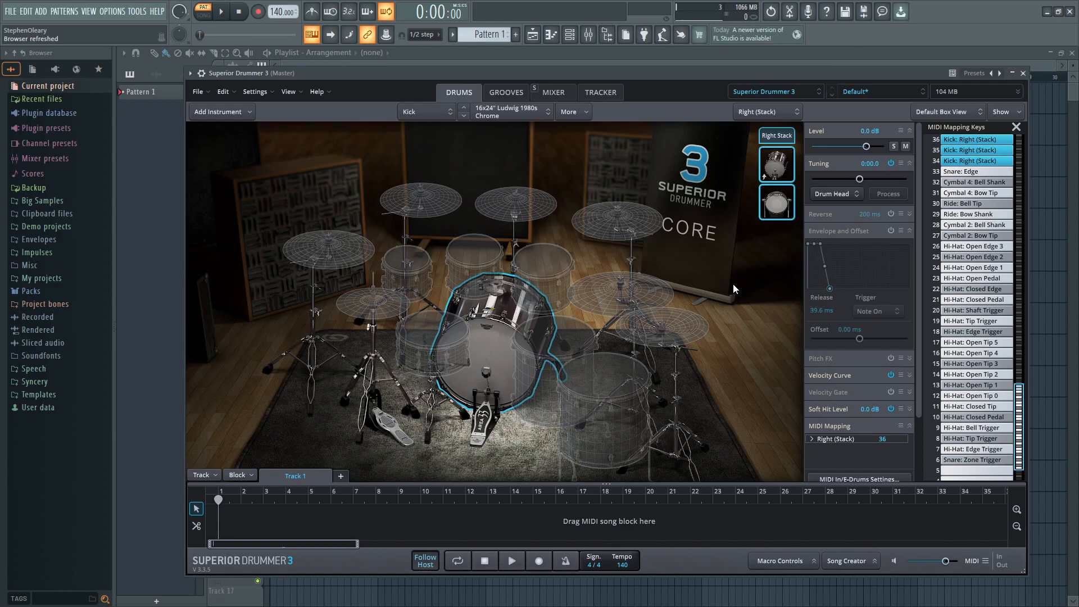
pyautogui.click(767, 197)
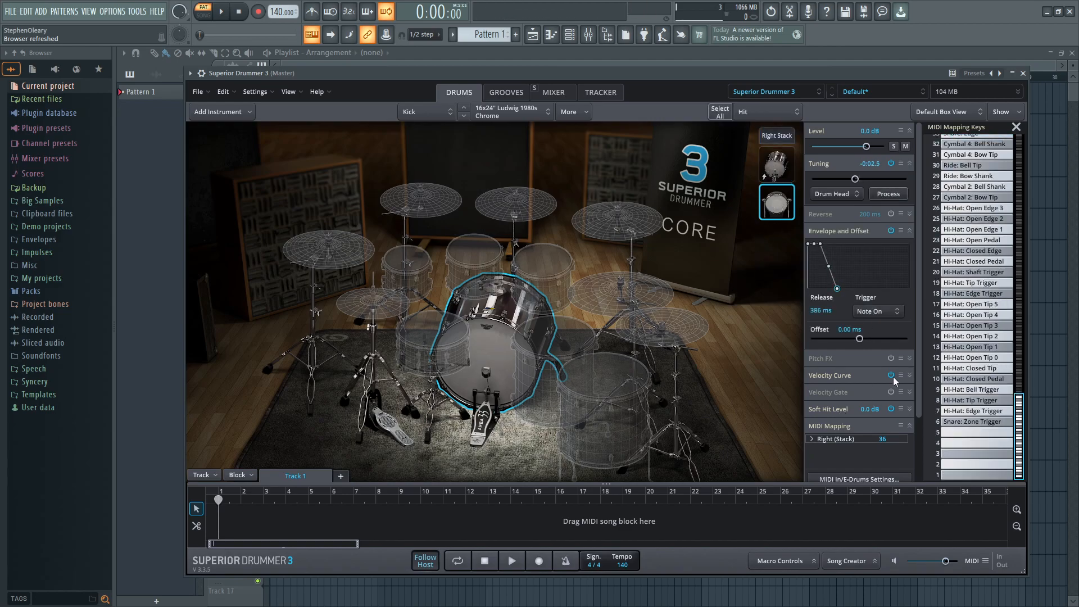
pyautogui.click(908, 377)
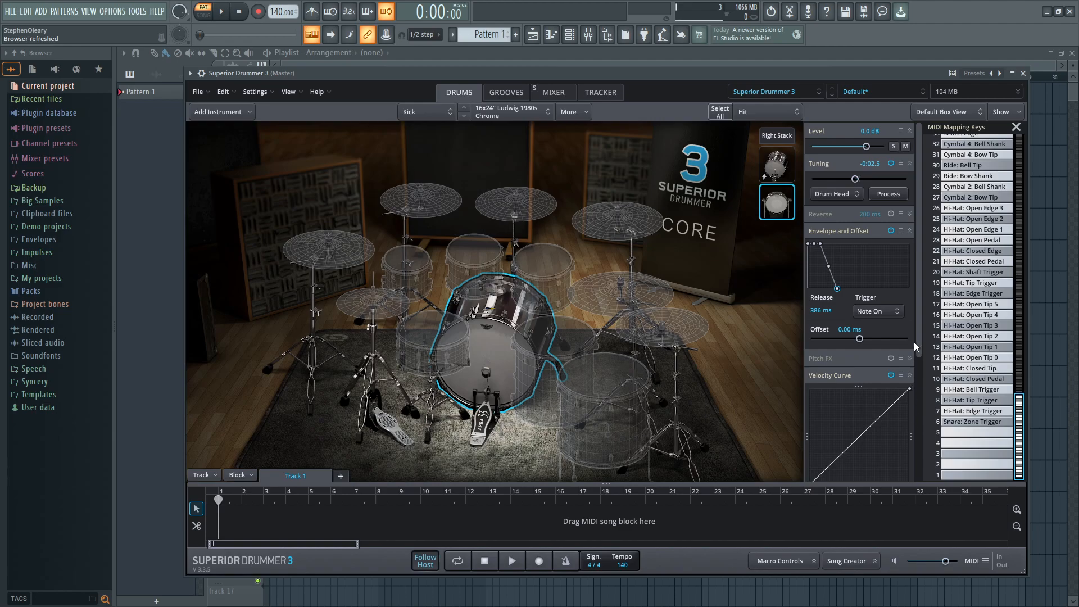
pyautogui.moveTo(914, 342); pyautogui.dragTo(913, 373)
pyautogui.moveTo(856, 419); pyautogui.dragTo(859, 451)
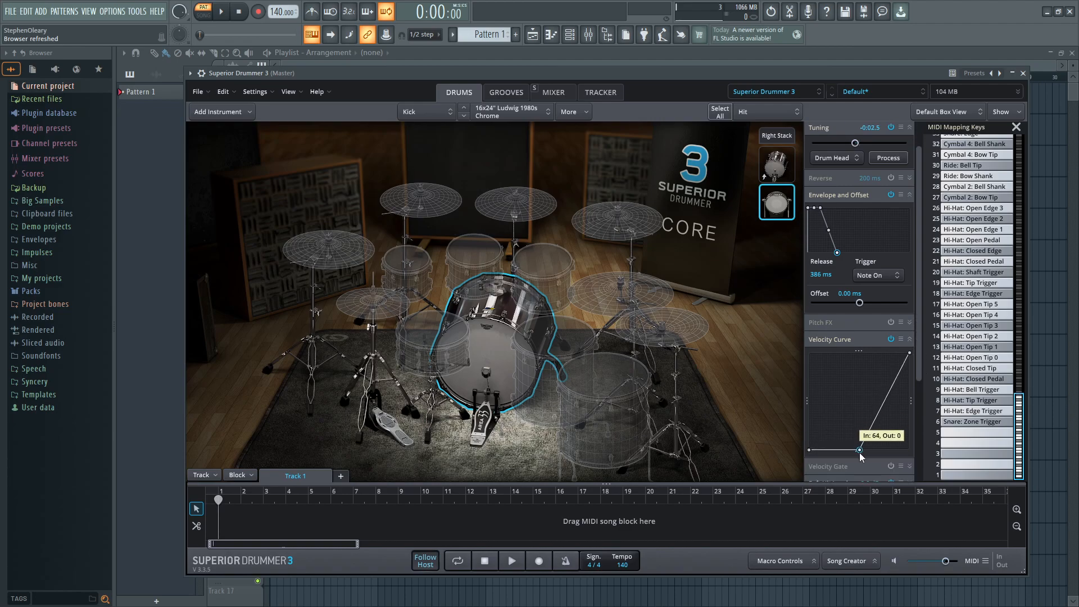
pyautogui.moveTo(885, 403); pyautogui.dragTo(887, 416)
pyautogui.click(903, 355)
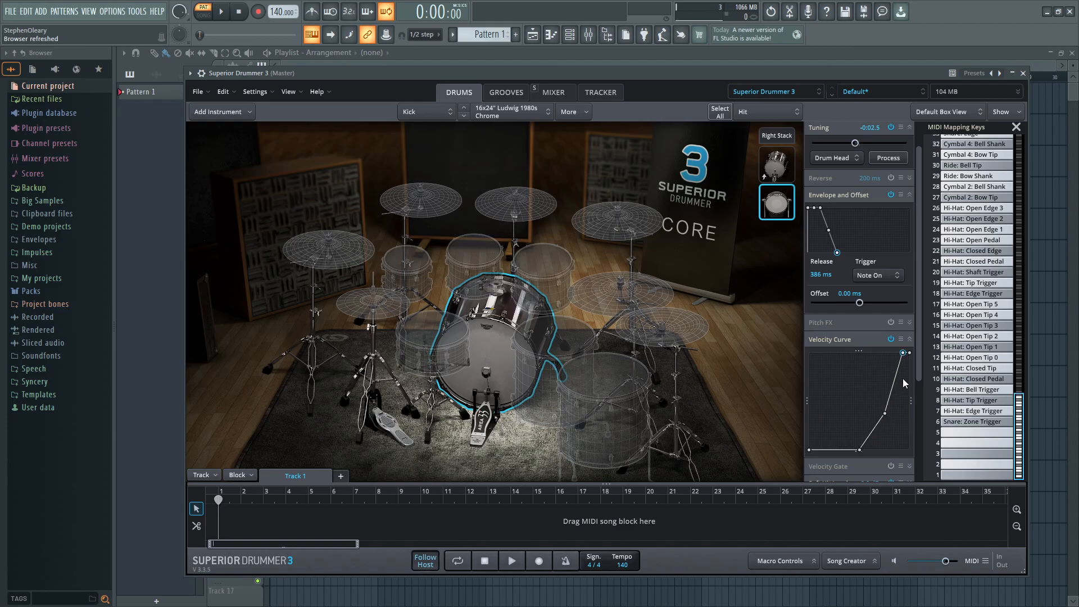
pyautogui.click(780, 171)
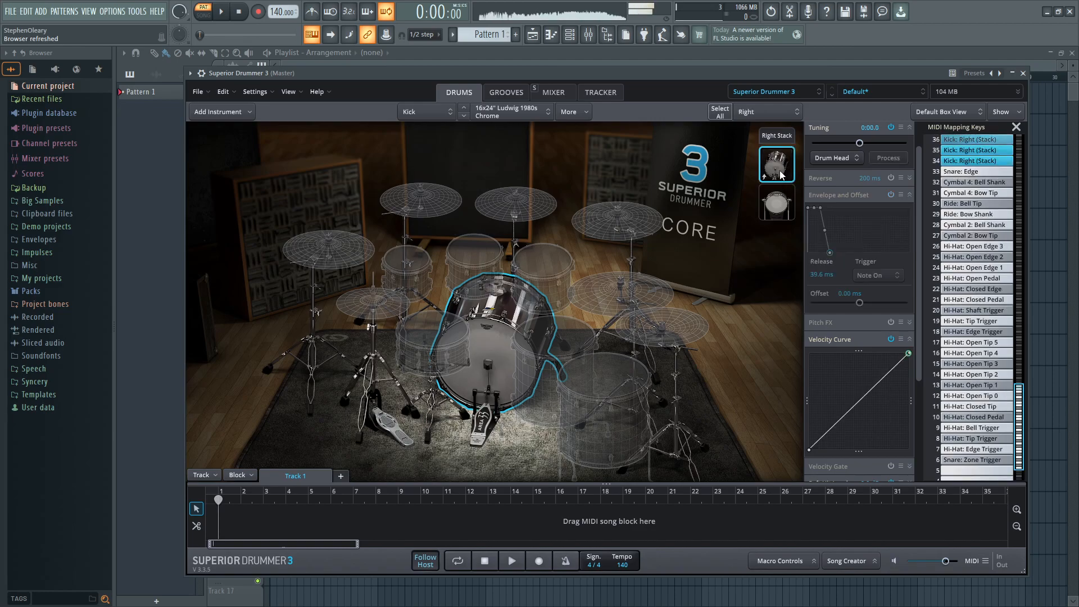
pyautogui.click(778, 203)
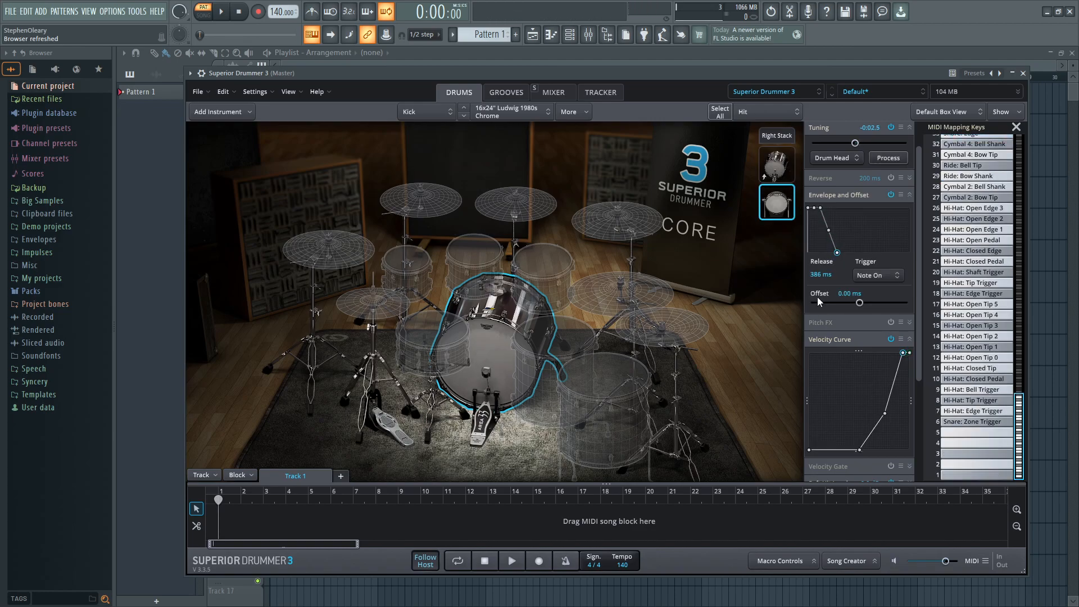
pyautogui.click(554, 89)
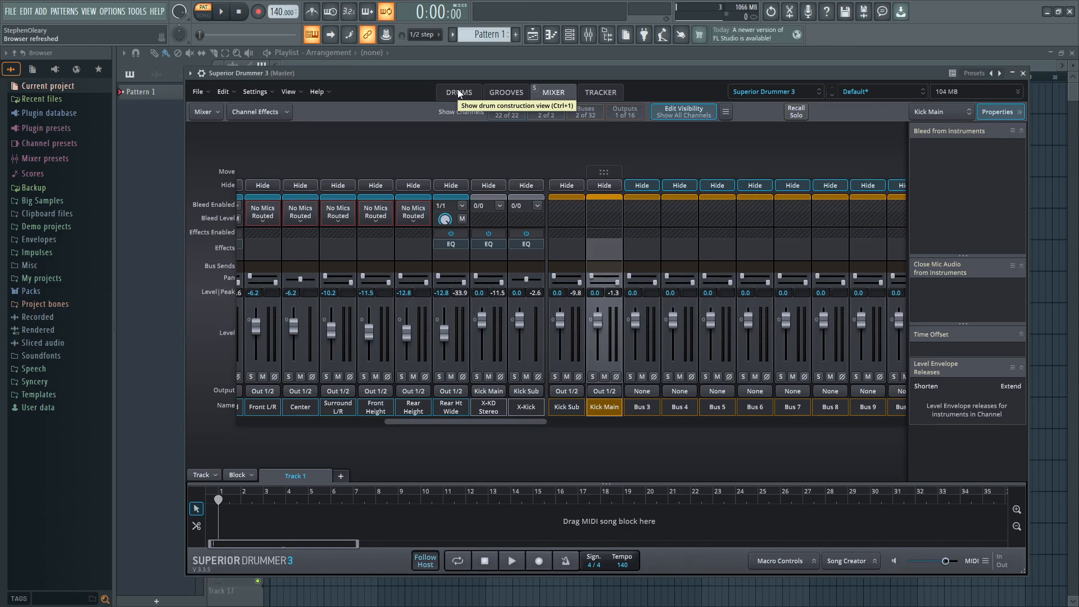
pyautogui.click(632, 411)
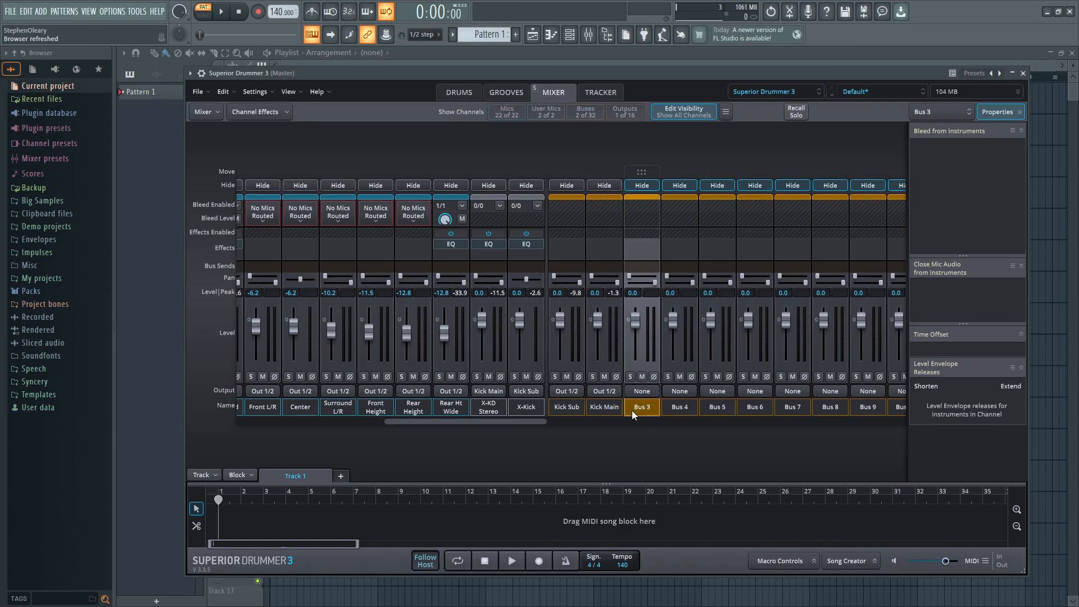
pyautogui.click(685, 409)
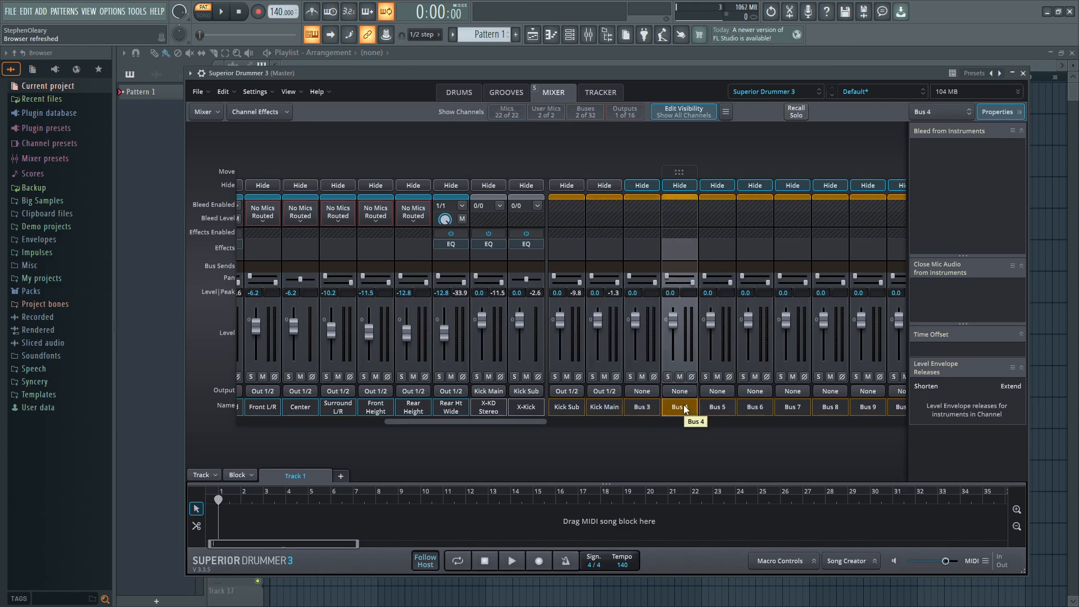
pyautogui.click(459, 93)
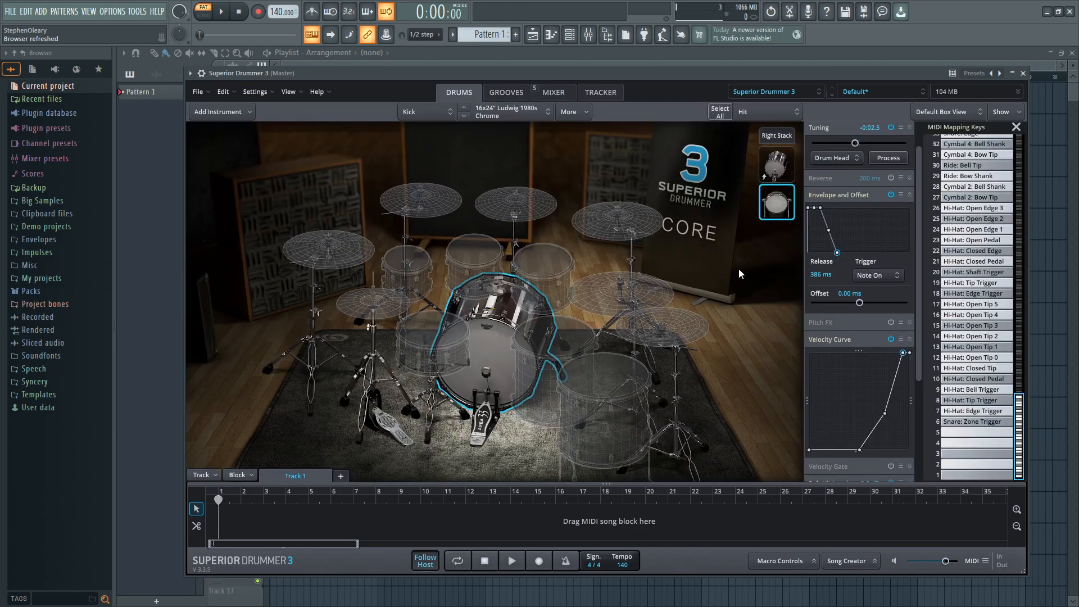
pyautogui.click(223, 113)
pyautogui.click(218, 108)
pyautogui.click(201, 92)
pyautogui.click(200, 93)
pyautogui.click(206, 95)
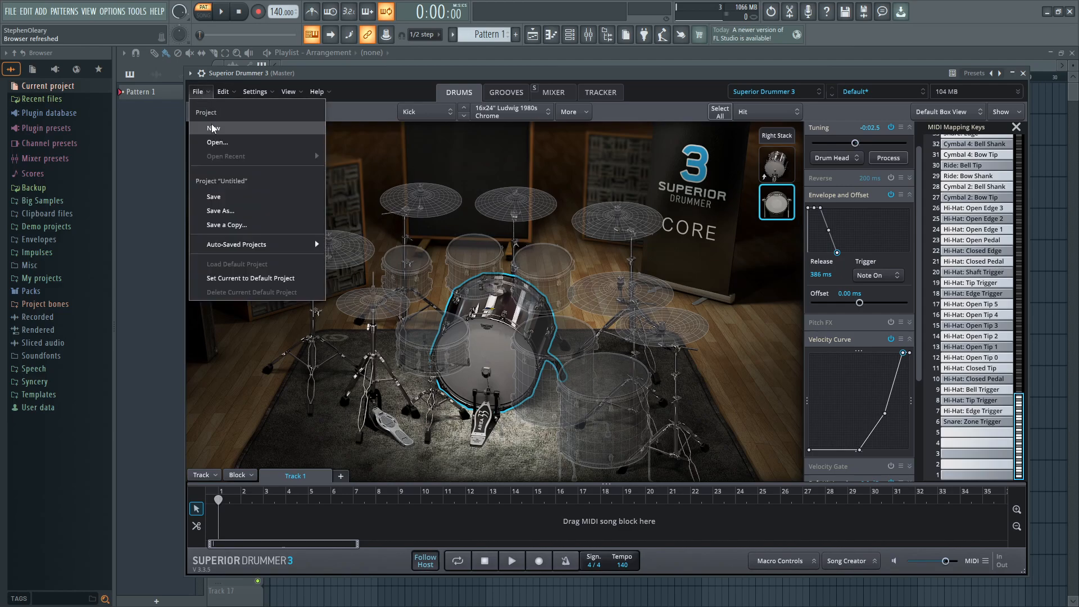
pyautogui.click(201, 96)
# - Start an instrument search filtered to favourites in the Superior Drummer 3 - Electronic library
pyautogui.click(216, 112)
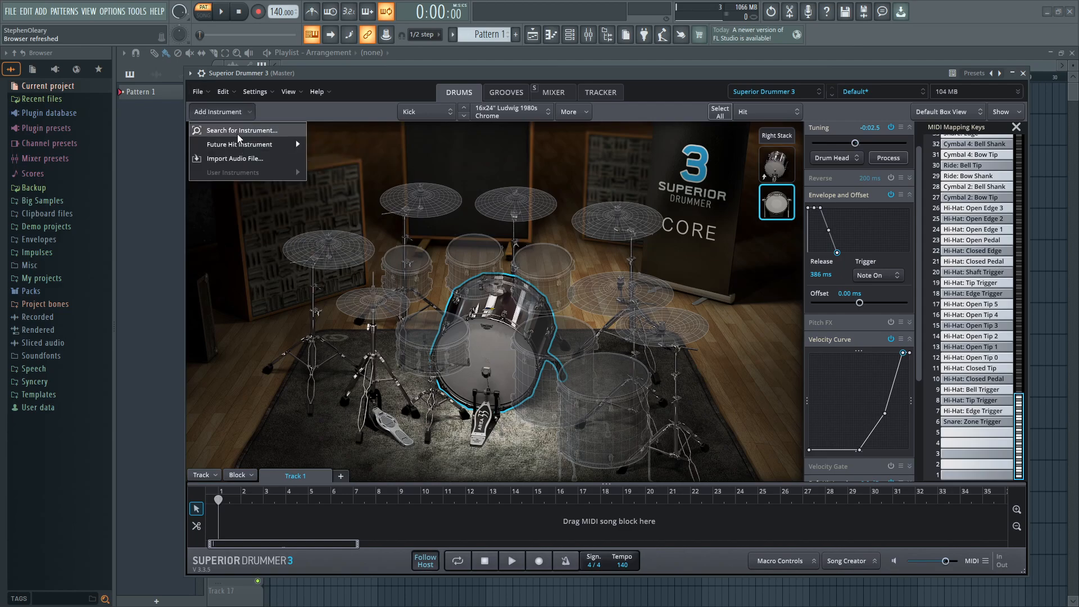
pyautogui.click(237, 133)
pyautogui.moveTo(319, 230)
pyautogui.mouseDown()
pyautogui.moveTo(319, 178)
pyautogui.moveTo(322, 232)
pyautogui.mouseUp()
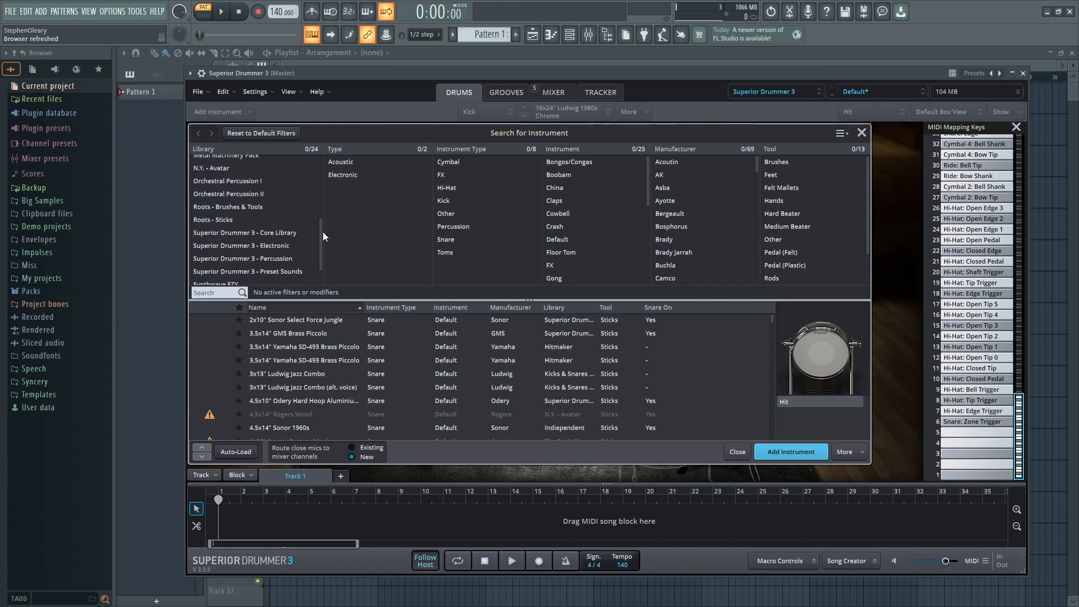
pyautogui.click(284, 246)
pyautogui.click(238, 309)
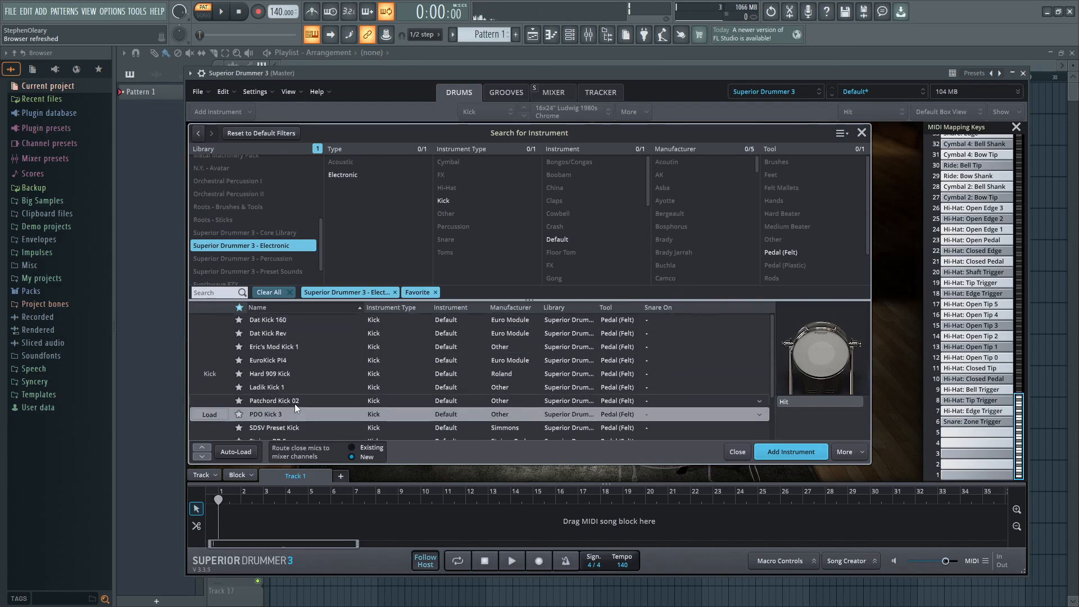
# - Preview the favourite electronic kicks and add VCOb Saturn Kick to the kit as a new instrument
pyautogui.scroll(-1, 292, 402)
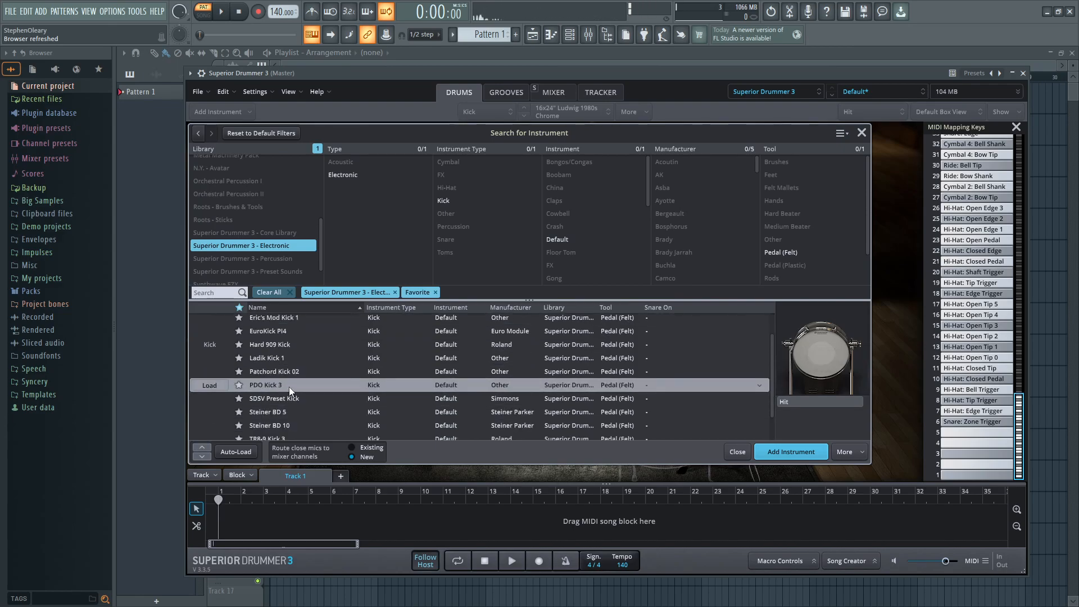
pyautogui.scroll(-1, 296, 409)
pyautogui.click(300, 423)
pyautogui.click(302, 412)
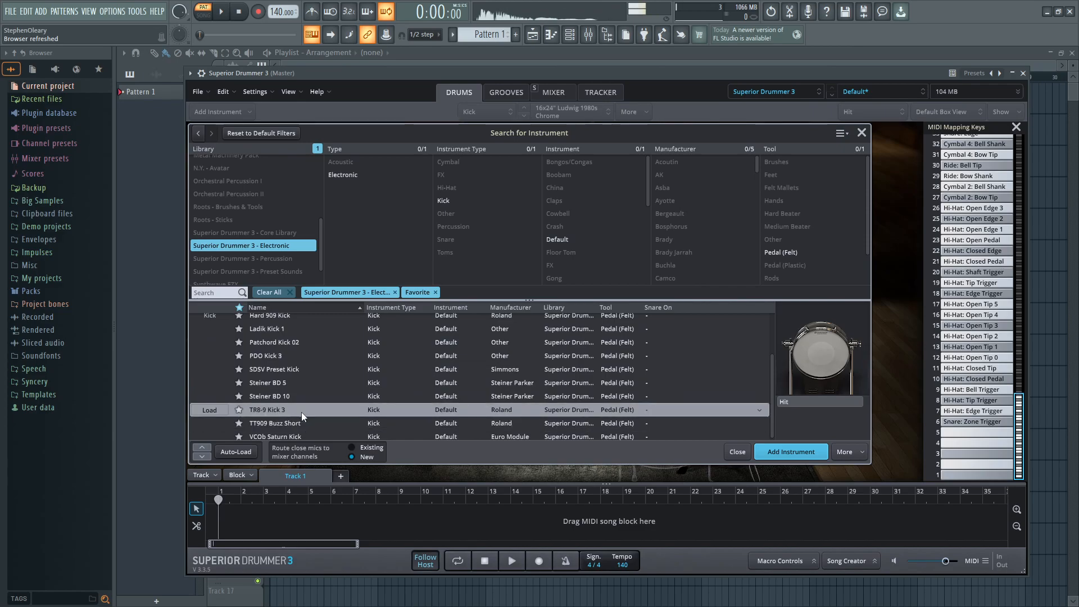
pyautogui.scroll(-1, 301, 411)
pyautogui.click(302, 411)
pyautogui.click(301, 415)
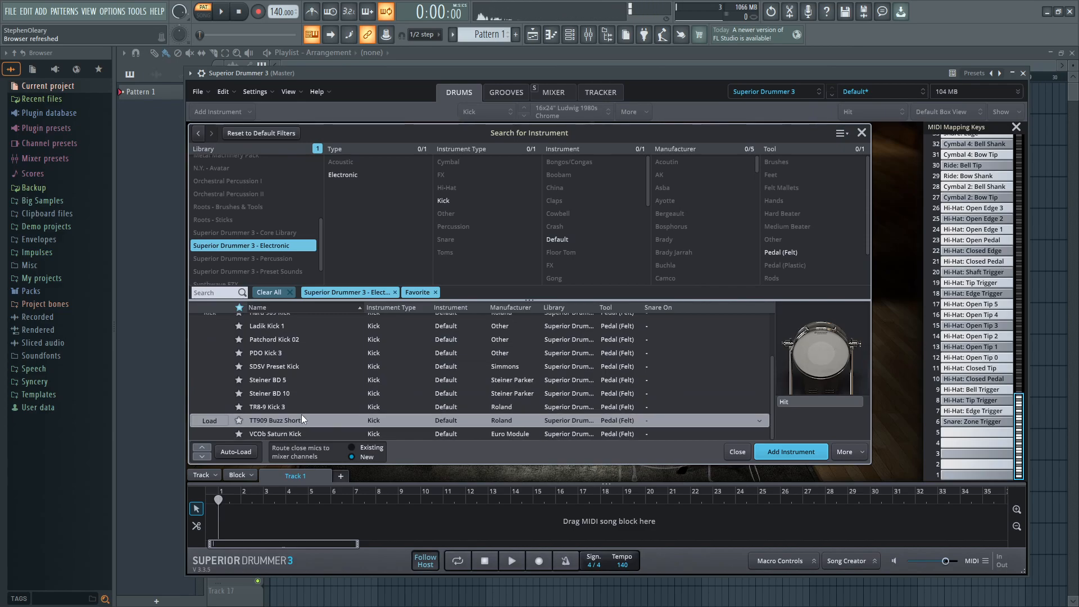
pyautogui.click(301, 431)
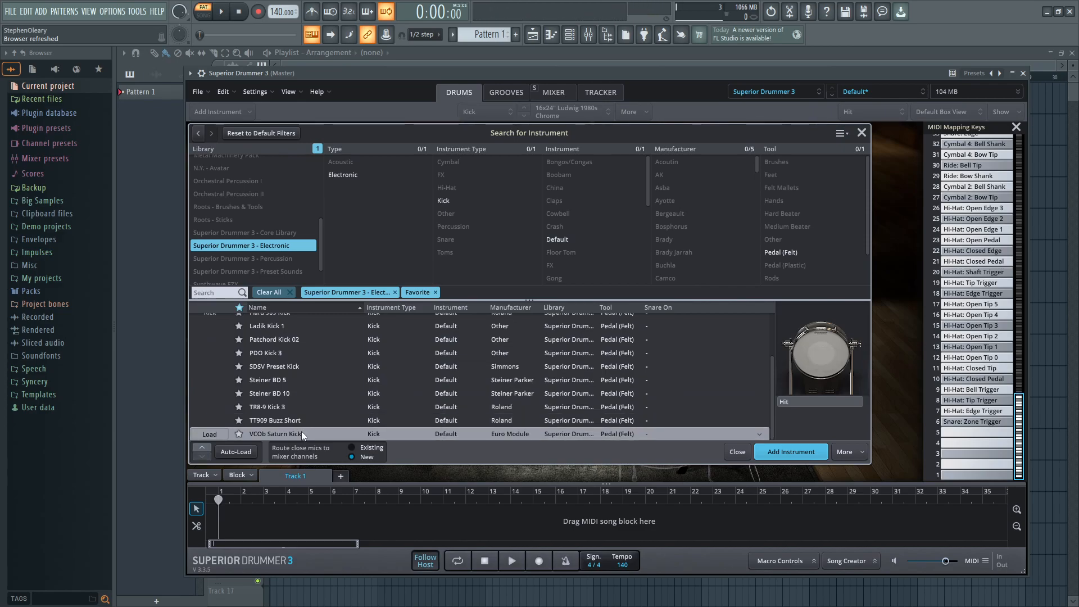
pyautogui.click(812, 453)
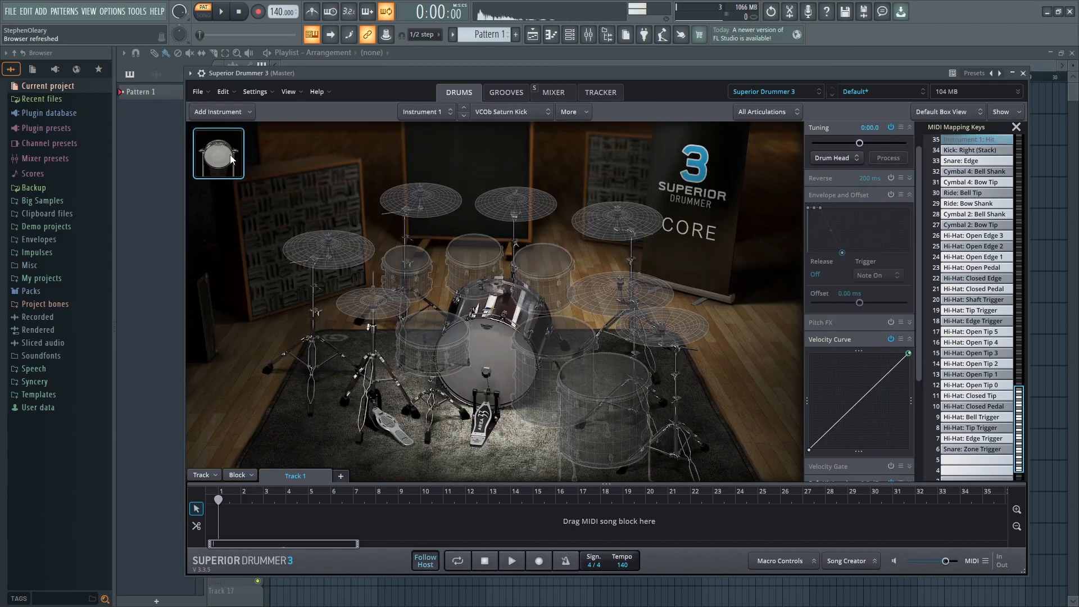
# - Enable Pitch FX on the VCOb Saturn Kick, set its envelope to 5.90 s with pitch -1:02.4, and audition it
pyautogui.scroll(-1, 918, 309)
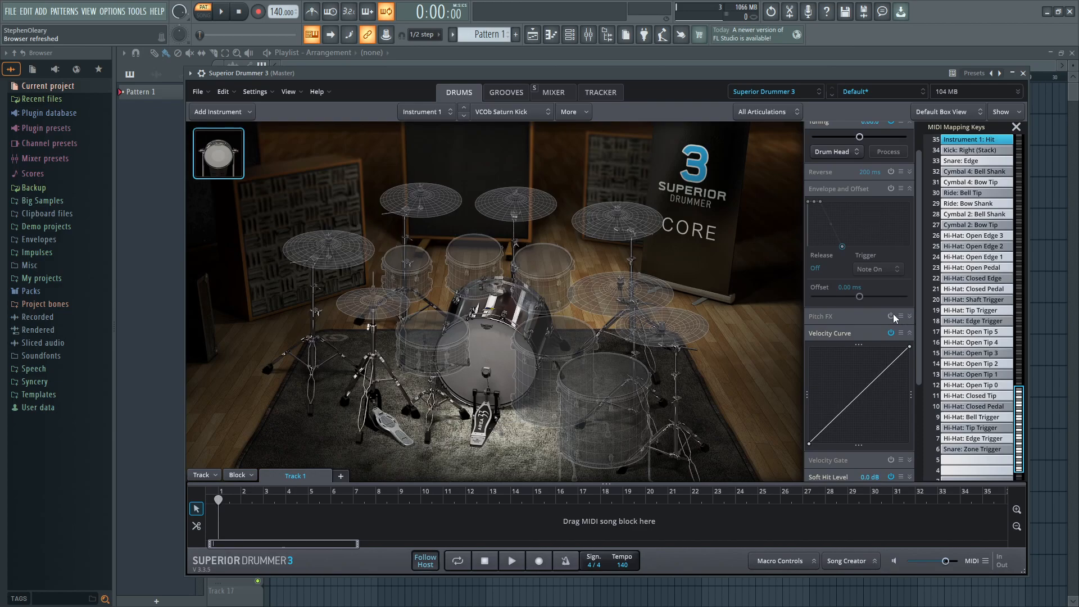
pyautogui.click(909, 318)
pyautogui.moveTo(820, 369); pyautogui.dragTo(902, 384)
pyautogui.click(218, 155)
pyautogui.click(215, 153)
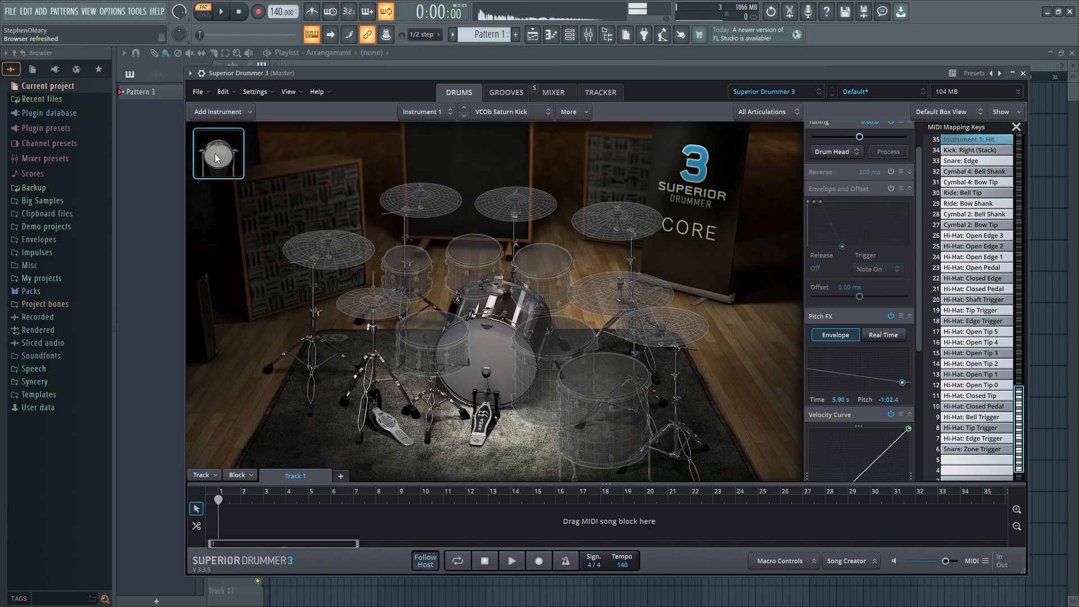
pyautogui.click(209, 154)
pyautogui.click(209, 154)
# - Refine the VCOb Saturn Kick's pitch envelope to 6.60 s with pitch -2:00.0 while auditioning the sound
pyautogui.moveTo(902, 384); pyautogui.dragTo(920, 383)
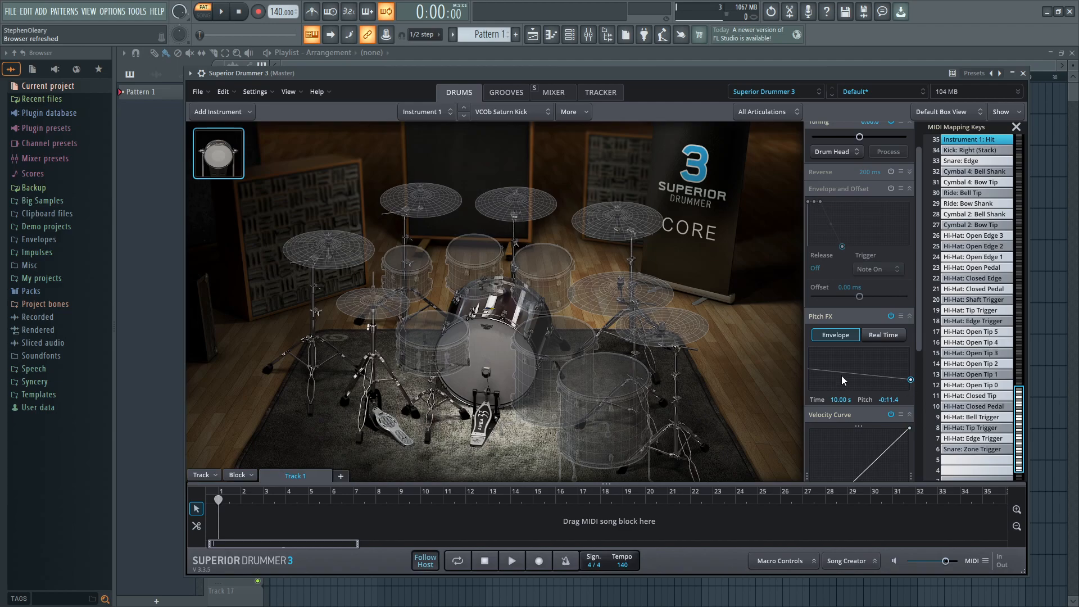
pyautogui.click(235, 173)
pyautogui.moveTo(911, 380); pyautogui.dragTo(904, 391)
pyautogui.click(236, 165)
pyautogui.click(225, 159)
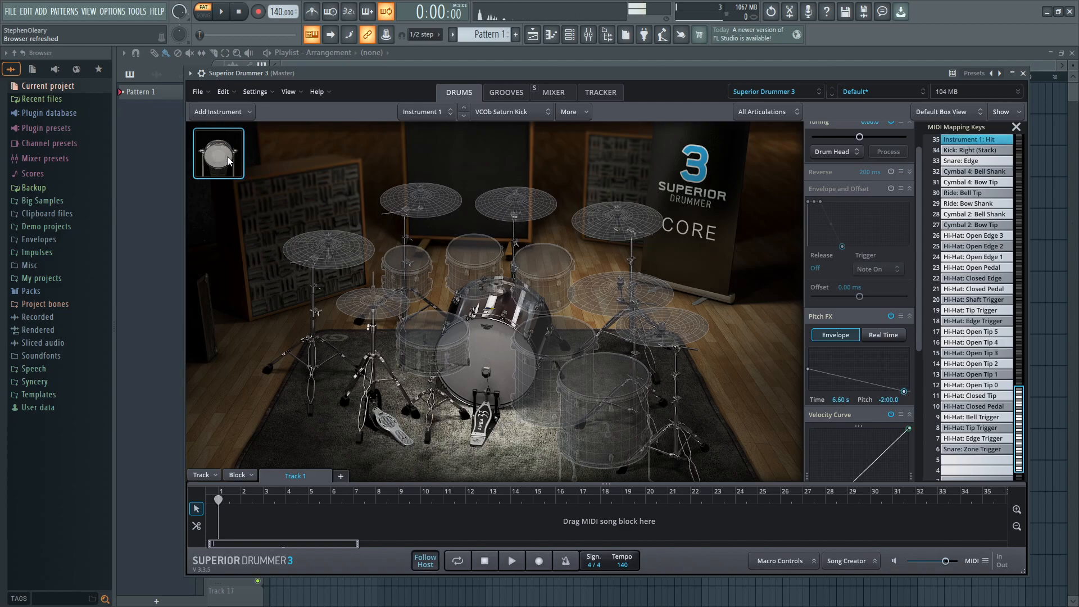
pyautogui.click(225, 160)
# - Insert an EQ on the X-Kick1 mixer channel and give it a high-cut filter shape
pyautogui.click(549, 92)
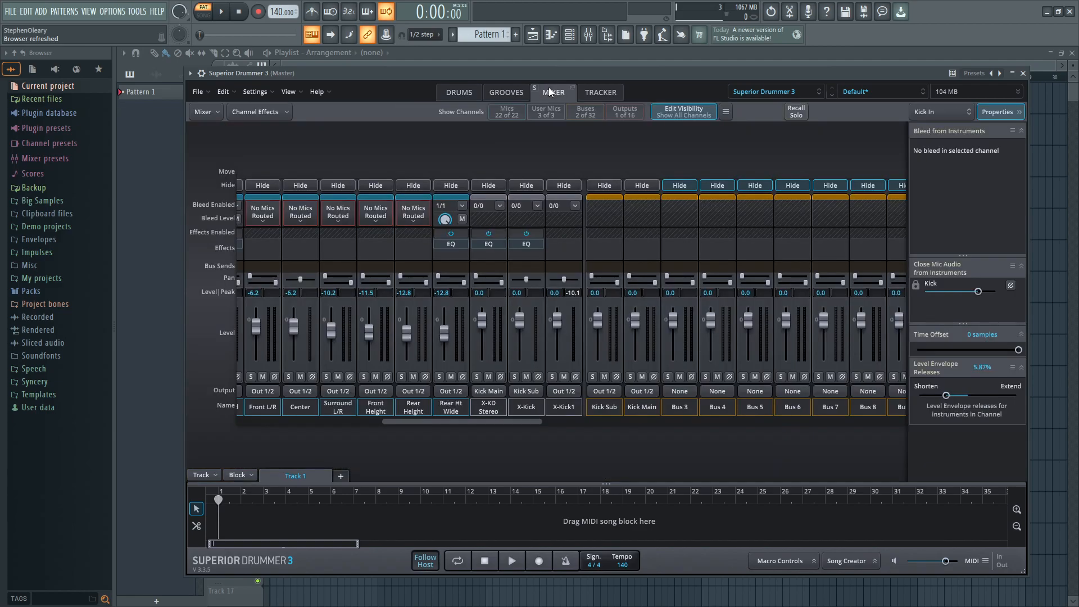
pyautogui.click(564, 414)
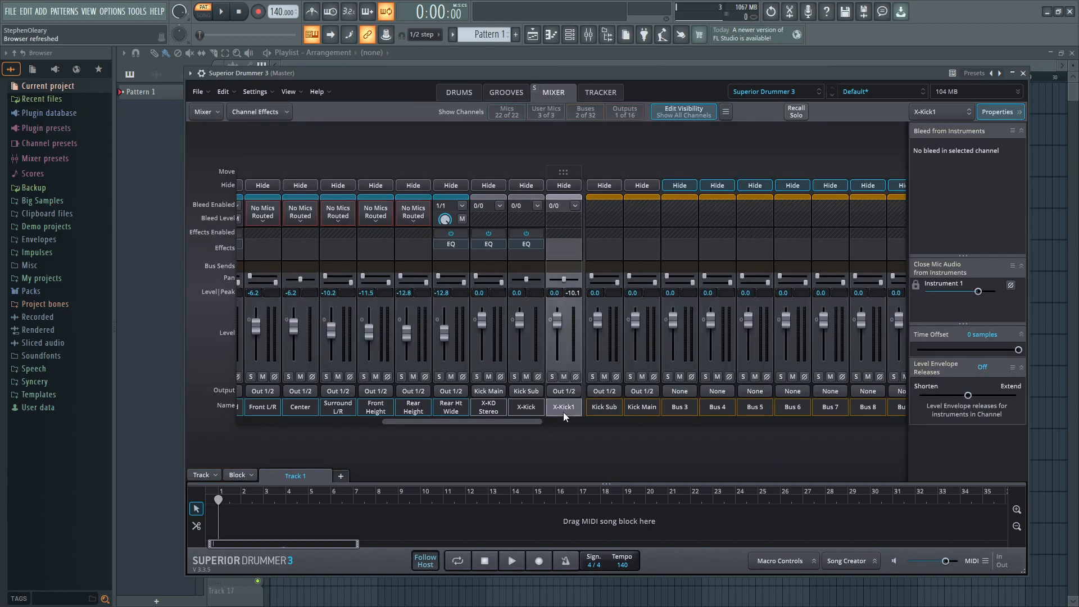
pyautogui.click(570, 243)
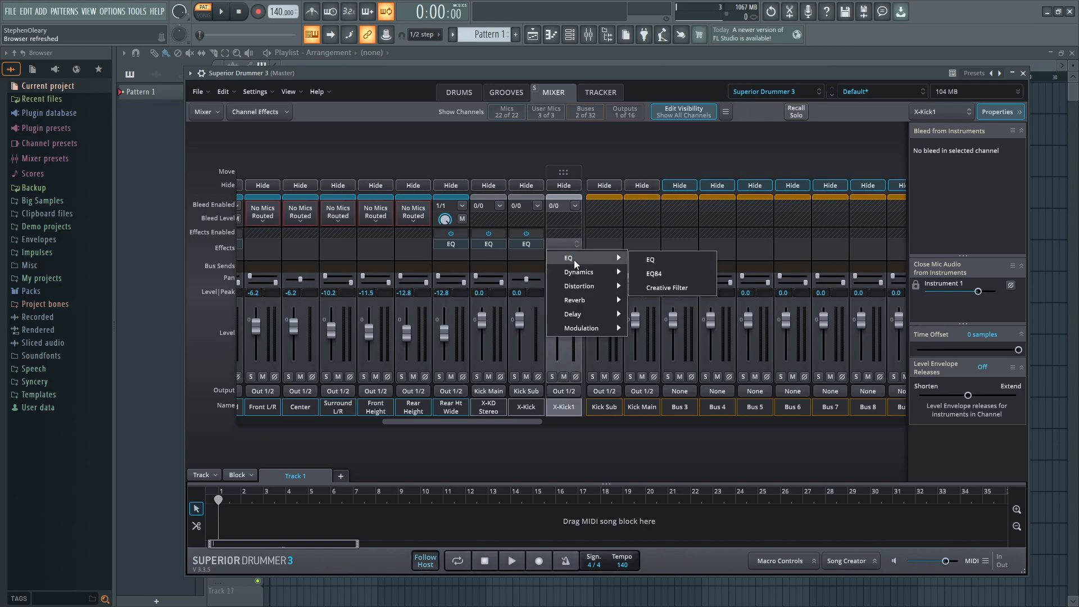
pyautogui.click(701, 260)
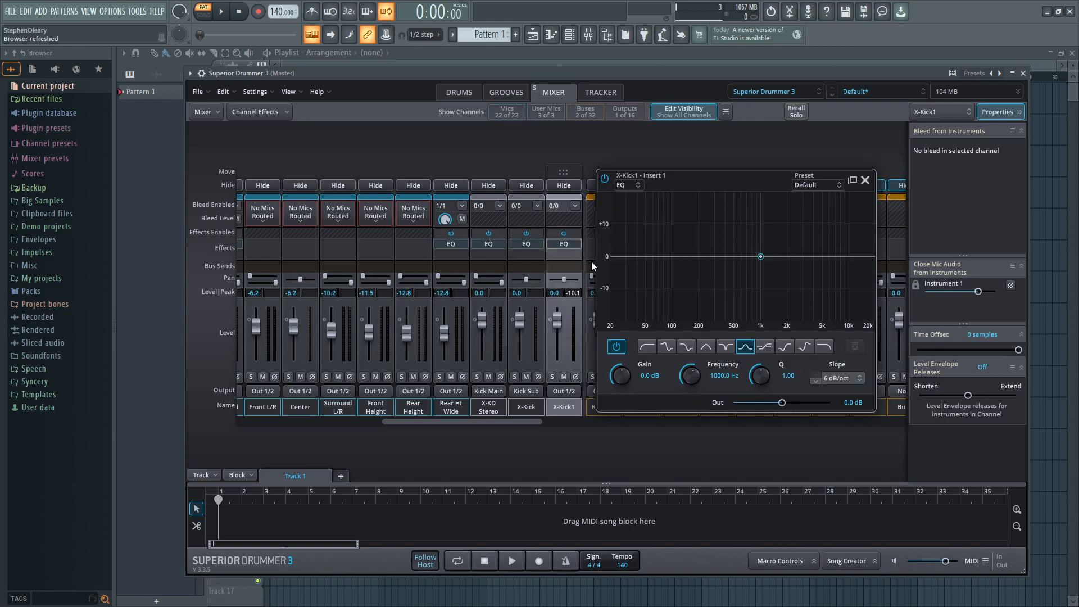
pyautogui.click(832, 347)
pyautogui.click(562, 245)
# - Add a Room Reverb followed by a Comp 76 compressor after the EQ on X-Kick1
pyautogui.click(558, 253)
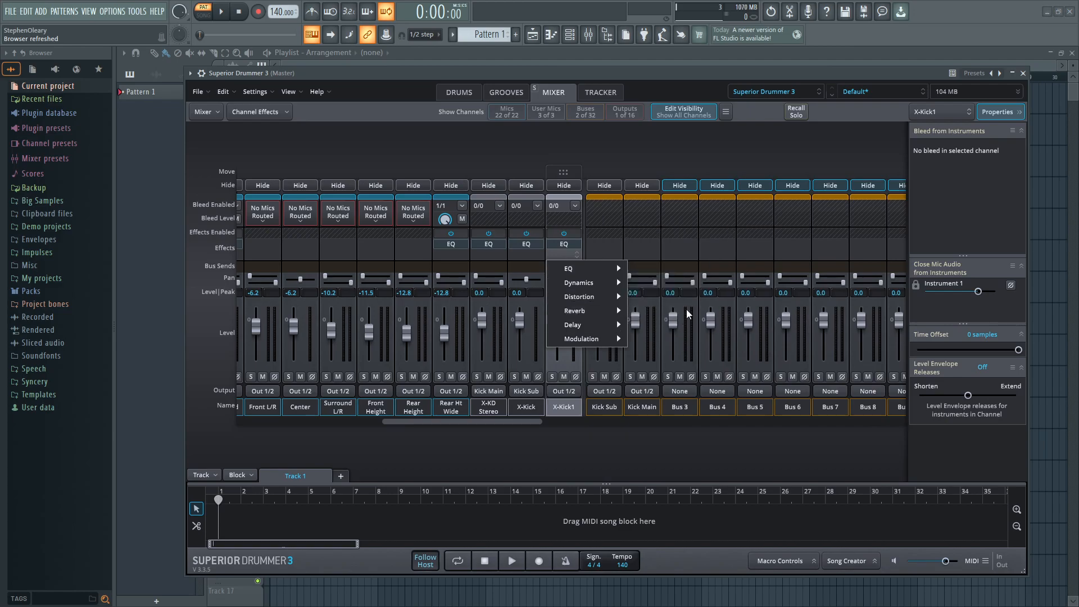
pyautogui.click(680, 252)
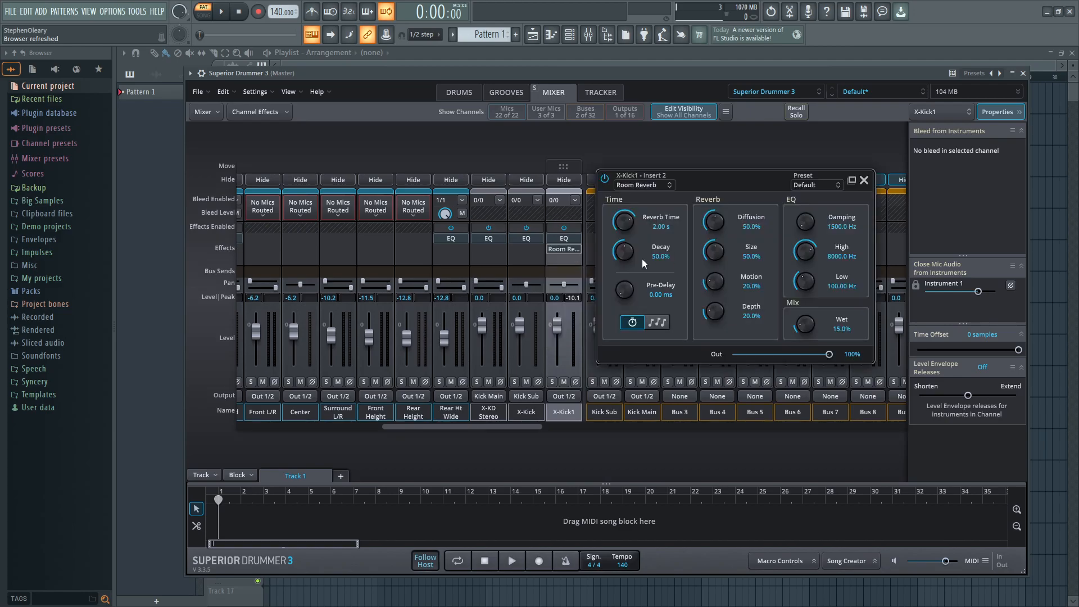
pyautogui.click(560, 257)
pyautogui.moveTo(579, 288)
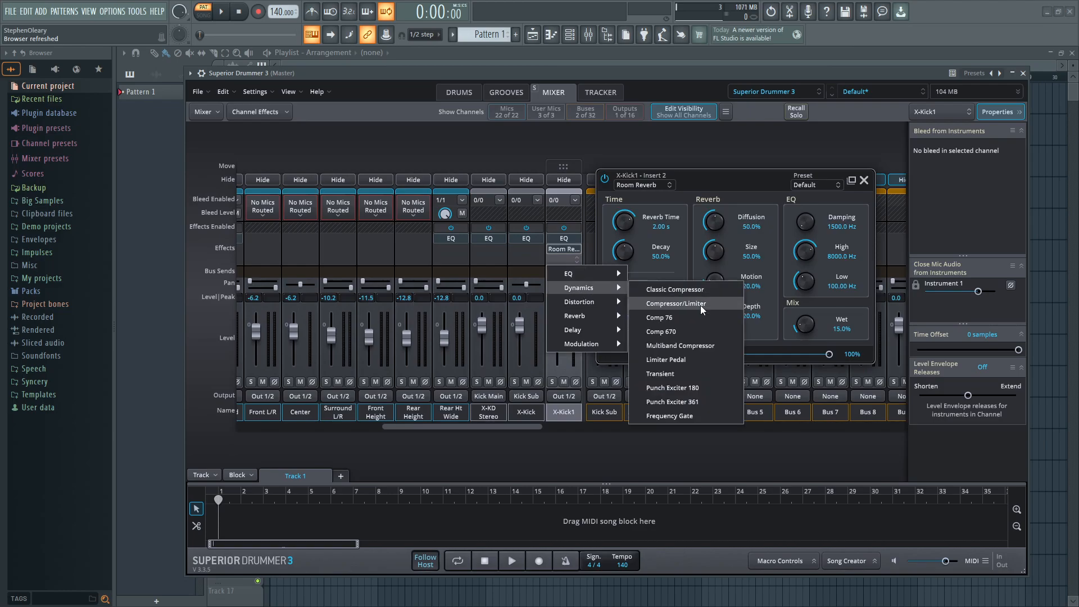
pyautogui.click(661, 317)
# - Add a second EQ as the last insert on X-Kick1 with a low-cut filter at 421.70 Hz
pyautogui.click(559, 264)
pyautogui.moveTo(582, 281)
pyautogui.click(647, 280)
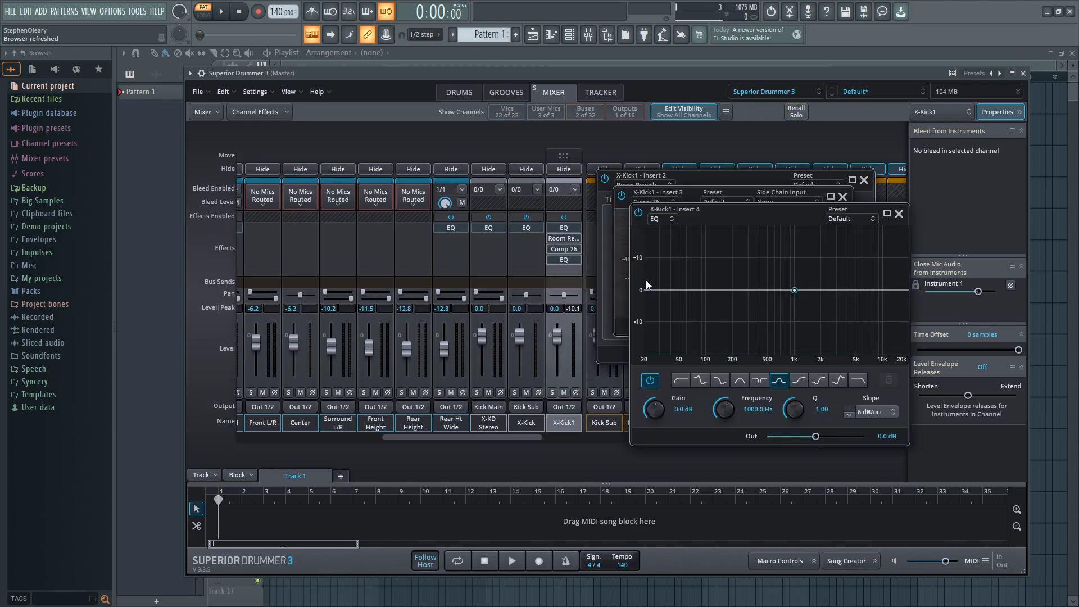
pyautogui.click(681, 381)
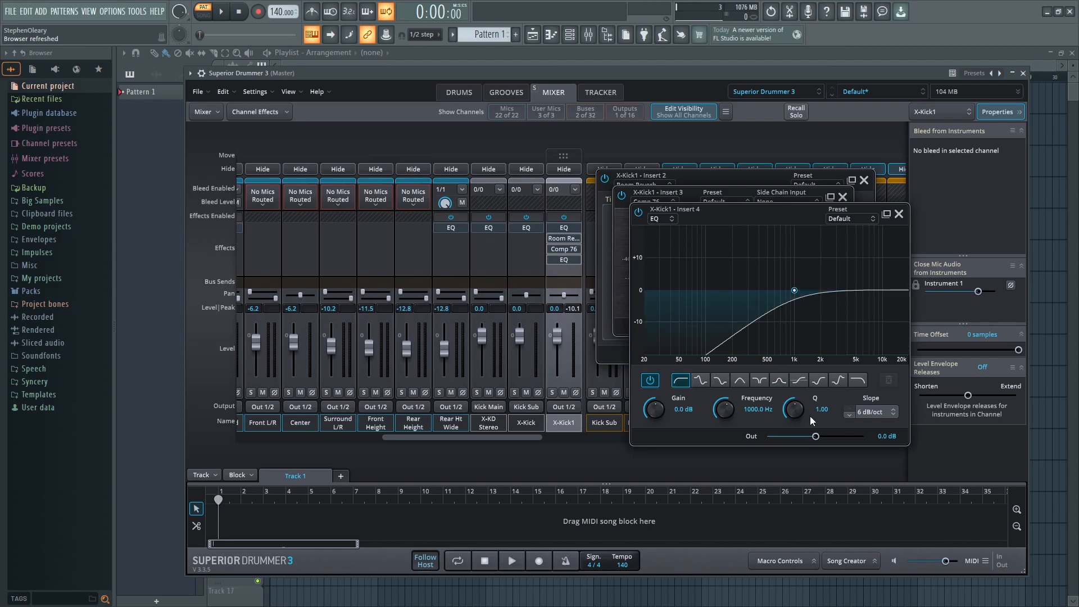
pyautogui.moveTo(724, 409); pyautogui.dragTo(732, 422)
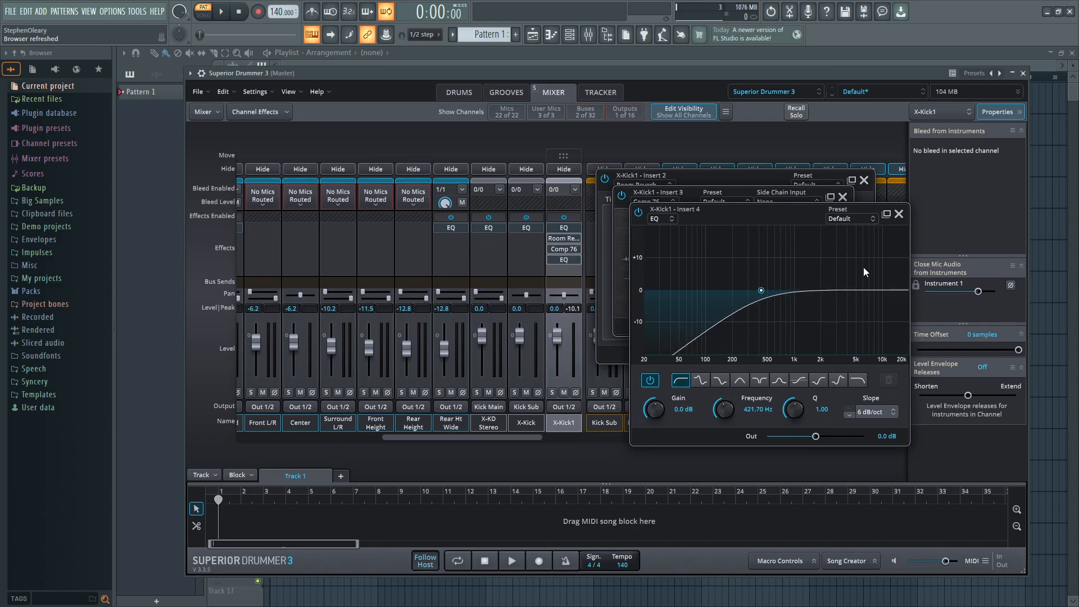
pyautogui.click(899, 214)
# - Audition the kick, then set X-Kick1's Room Reverb High to 13389 Hz and Low to 86.674 Hz
pyautogui.click(466, 94)
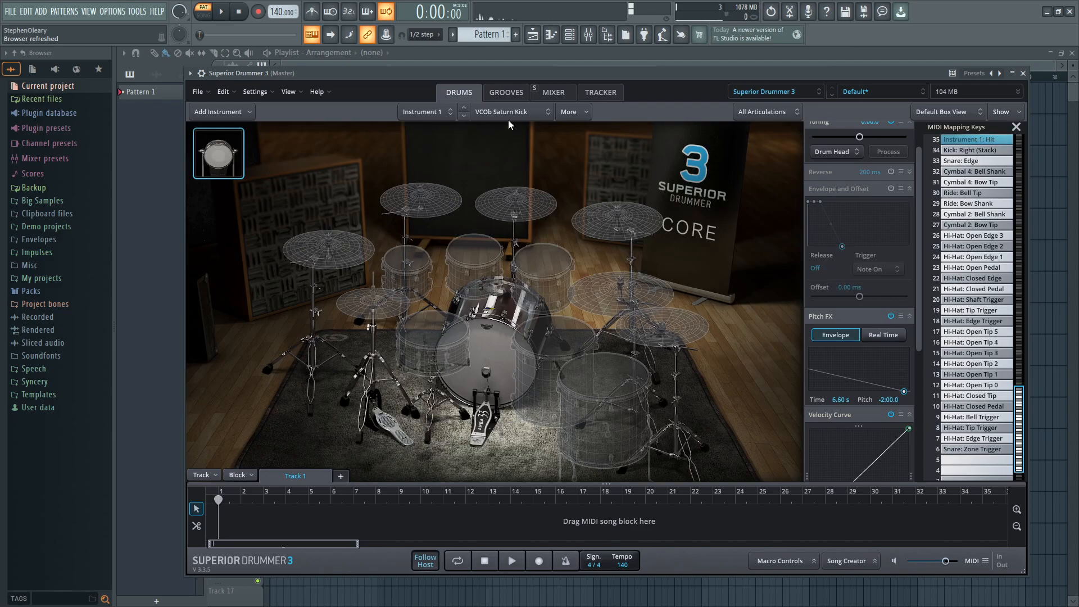
pyautogui.click(548, 92)
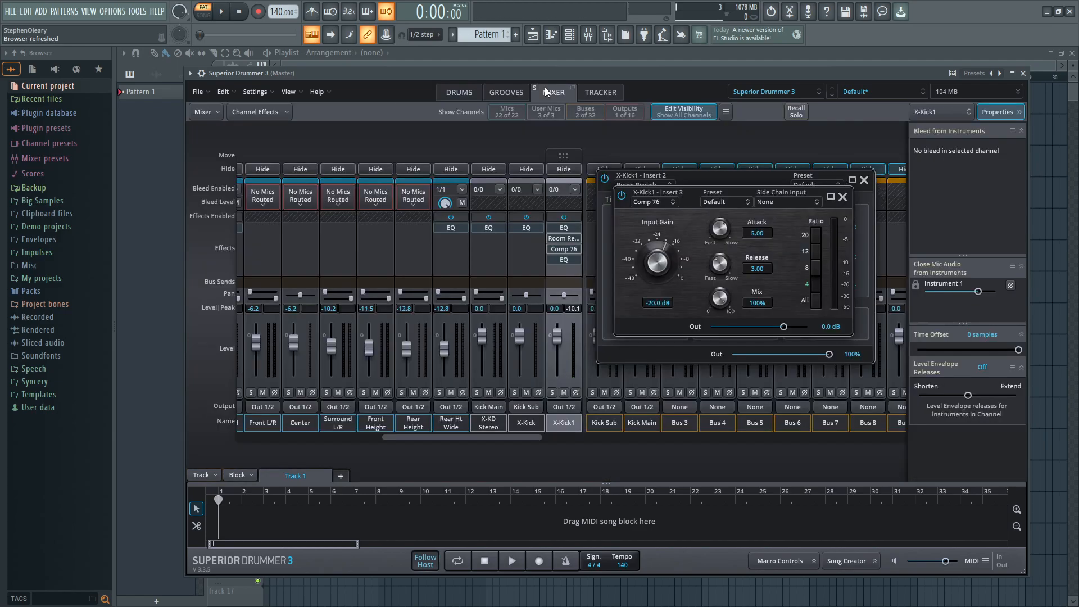
pyautogui.click(563, 239)
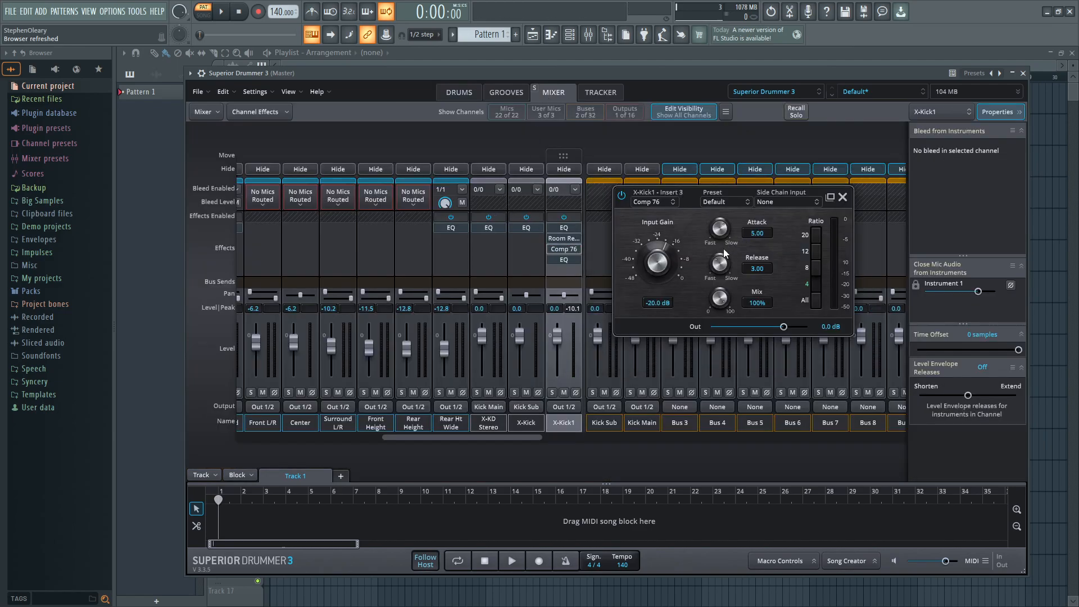
pyautogui.click(566, 238)
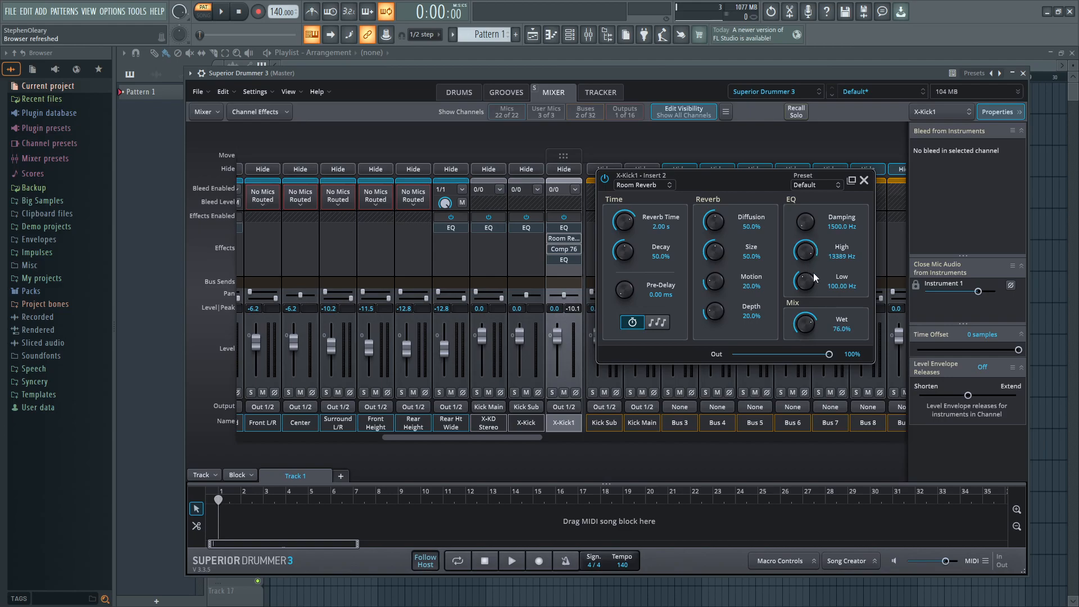
pyautogui.moveTo(809, 280); pyautogui.dragTo(808, 286)
# - Set the Room Reverb to motion 16.5%, depth 21.0%, size 63.5%, diffusion 53.5%, reverb time 4.22 s and decay 73.0%
pyautogui.moveTo(722, 281); pyautogui.dragTo(719, 288)
pyautogui.moveTo(717, 308); pyautogui.dragTo(715, 290)
pyautogui.moveTo(714, 253); pyautogui.dragTo(715, 240)
pyautogui.moveTo(710, 220); pyautogui.dragTo(709, 216)
pyautogui.moveTo(615, 227); pyautogui.dragTo(617, 217)
# - Audition the Saturn Kick with the reverb and set the Room Reverb's wet mix to 53.5%
pyautogui.click(459, 92)
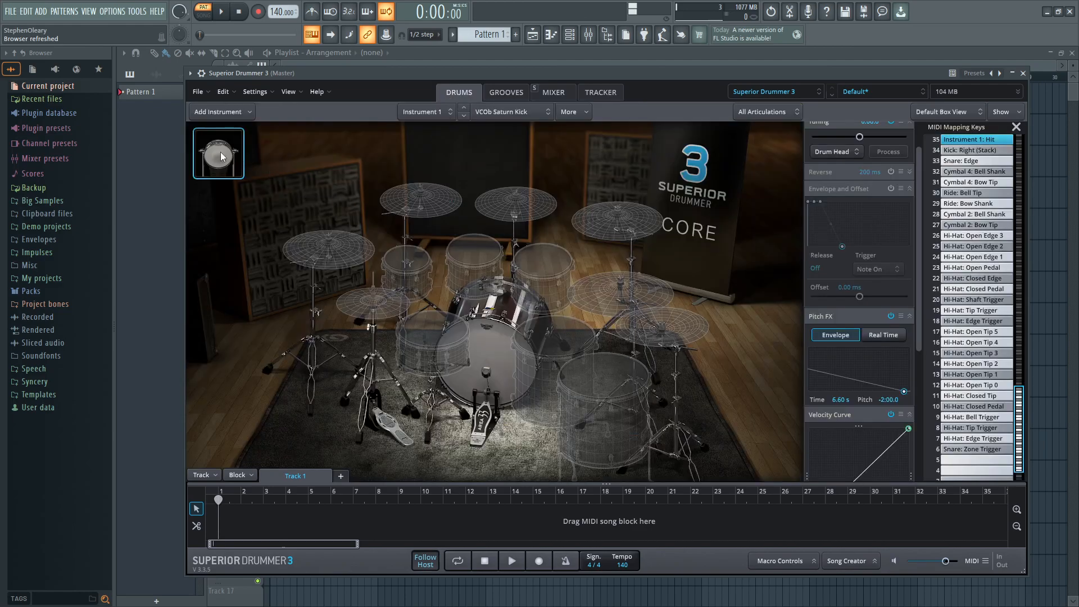
pyautogui.click(553, 92)
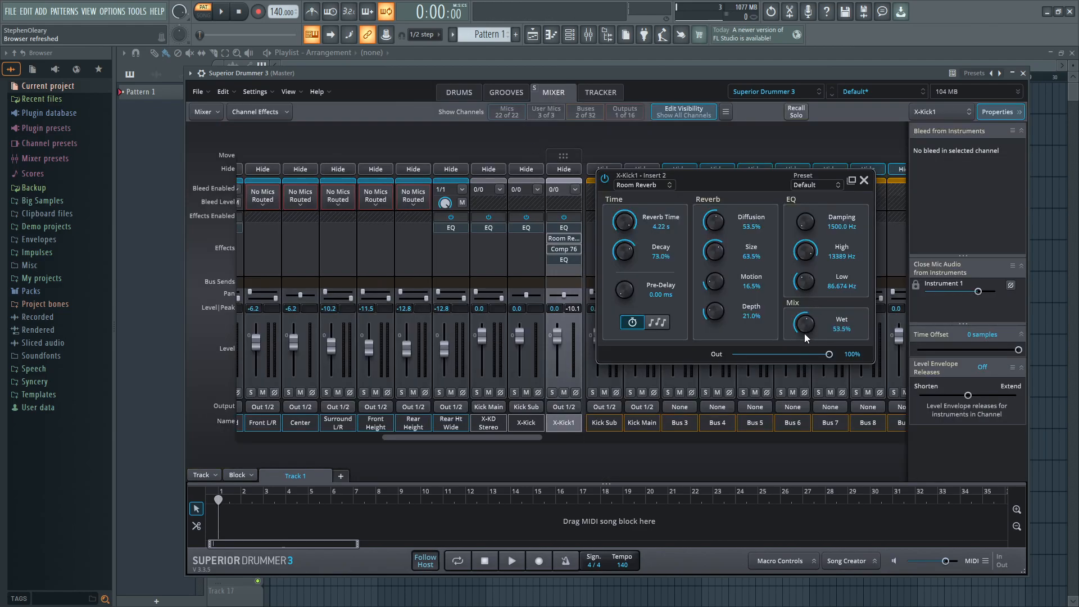
pyautogui.click(459, 92)
# - Set the Comp 76 input gain on X-Kick1 to -7.0 dB, audition the kick, and close the reverb and compressor windows
pyautogui.click(553, 92)
pyautogui.click(563, 250)
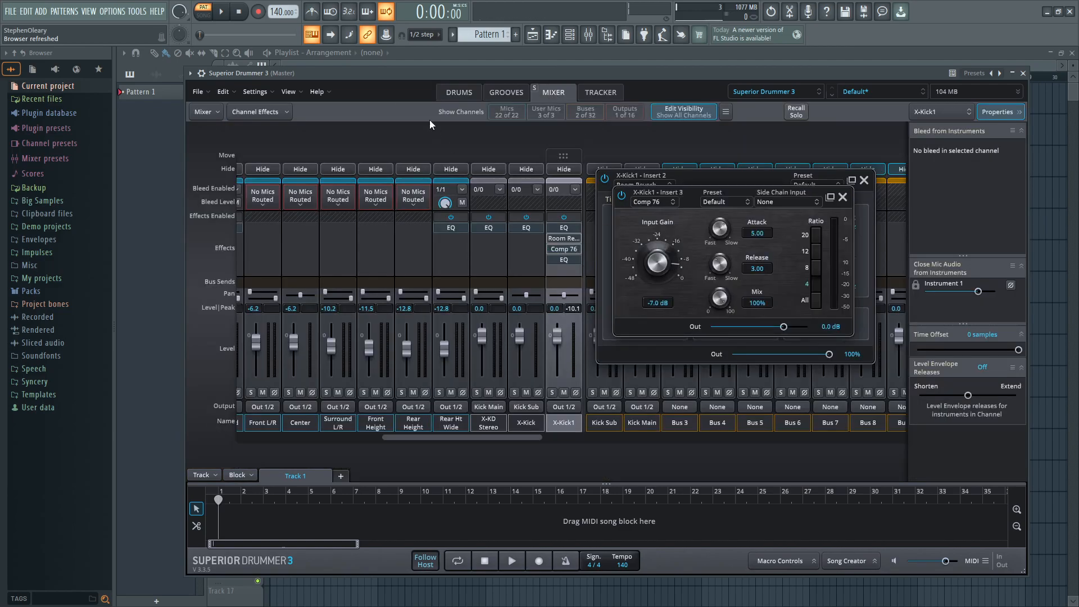
pyautogui.click(461, 98)
pyautogui.click(549, 91)
pyautogui.moveTo(694, 177); pyautogui.dragTo(745, 271)
pyautogui.click(909, 275)
pyautogui.click(847, 203)
# - Set the high-cut frequency of X-Kick1's first EQ to 204.17 Hz, auditioning the kick between adjustments
pyautogui.click(559, 229)
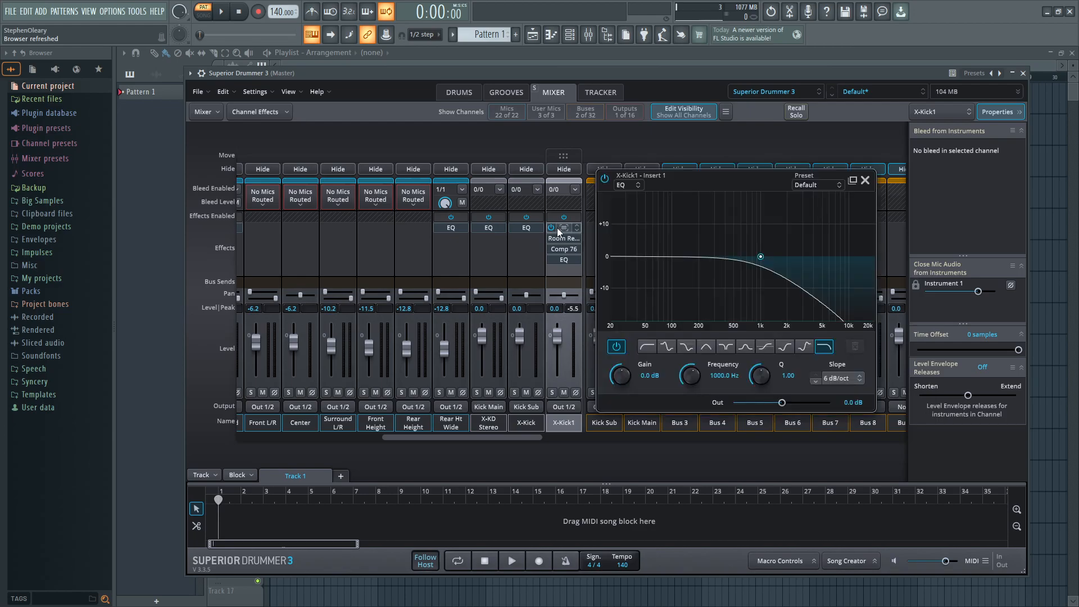
pyautogui.moveTo(717, 383); pyautogui.dragTo(685, 415)
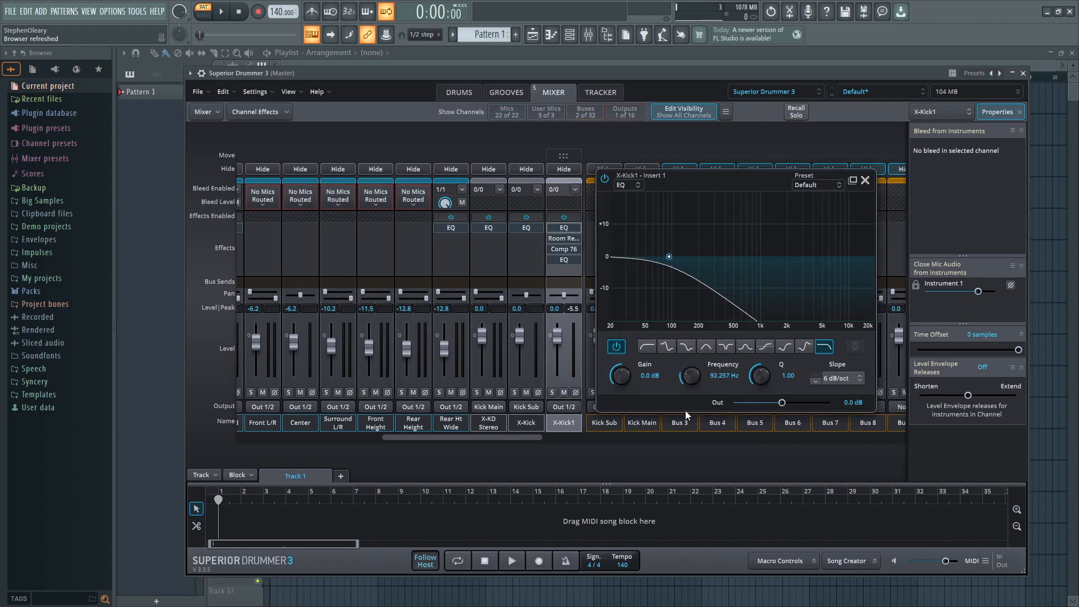
pyautogui.click(469, 92)
pyautogui.click(242, 159)
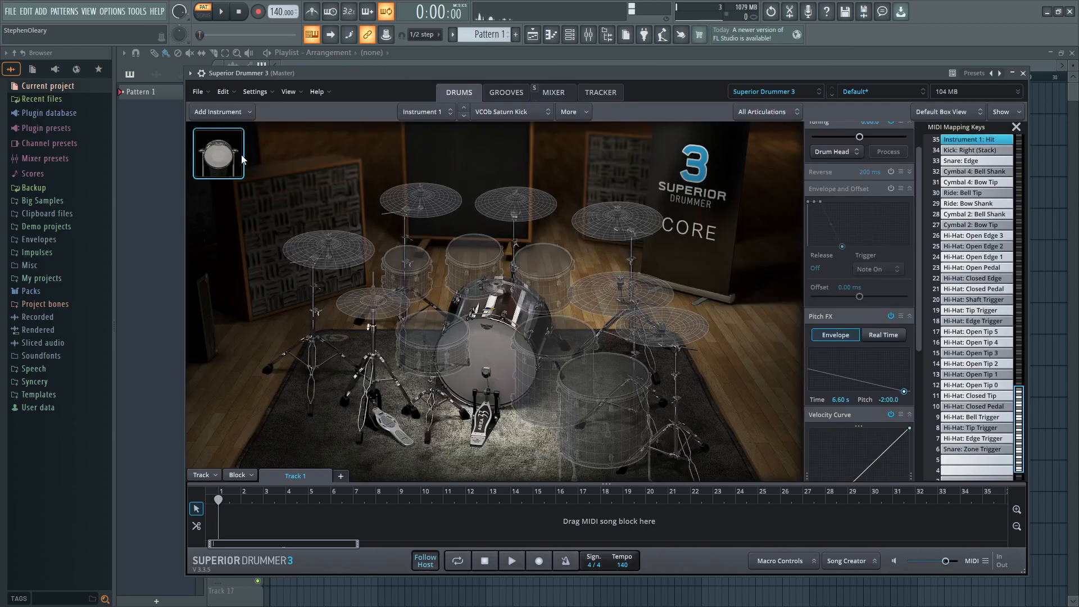
pyautogui.click(554, 92)
pyautogui.moveTo(699, 367); pyautogui.dragTo(693, 306)
pyautogui.click(455, 89)
pyautogui.click(218, 163)
pyautogui.click(552, 94)
pyautogui.moveTo(696, 377); pyautogui.dragTo(680, 400)
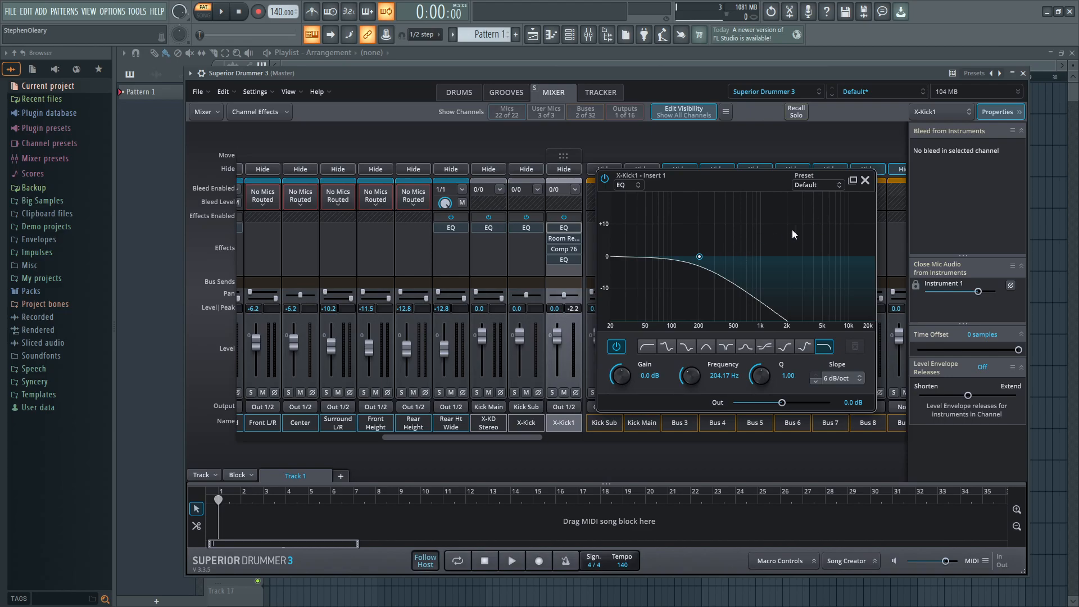
pyautogui.click(865, 180)
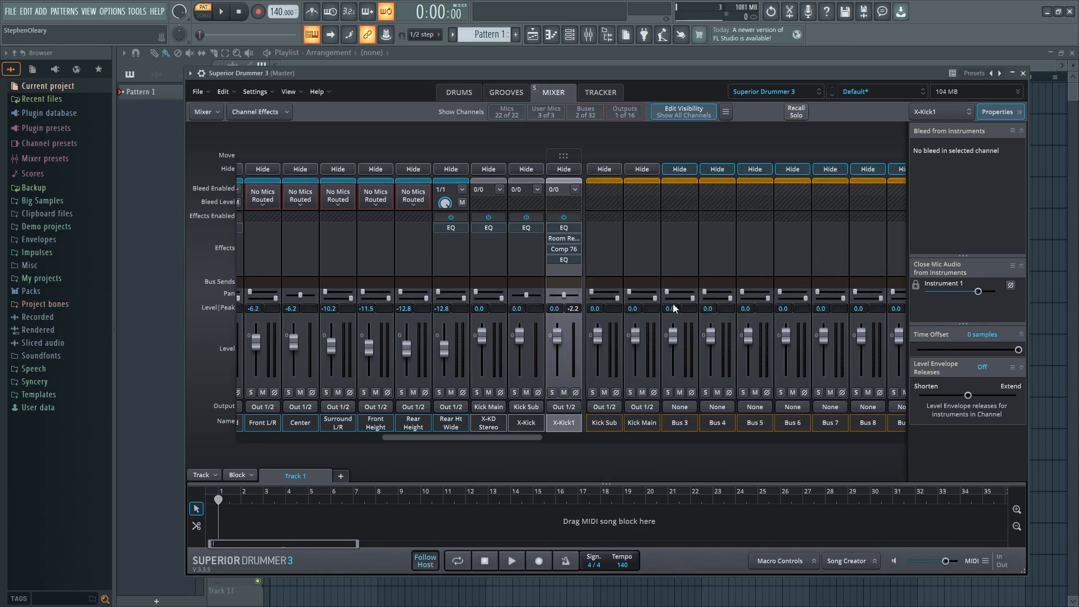
# - Rename Bus 3 as Impact and route the X-Kick1 channel's output to it
pyautogui.rightClick(678, 424)
pyautogui.doubleClick(678, 424)
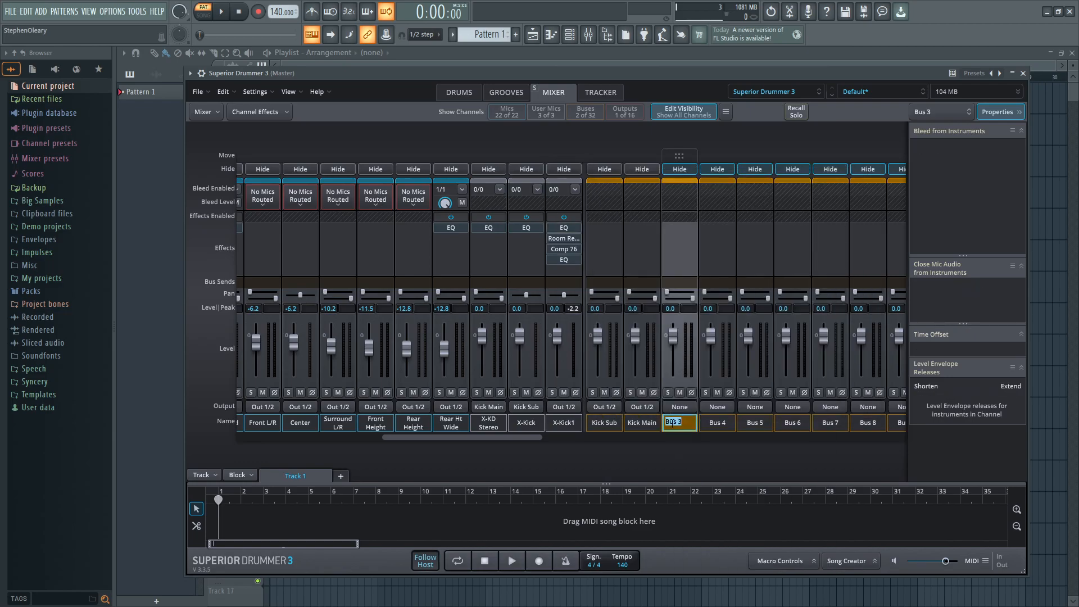
pyautogui.write('Impact')
pyautogui.press('Return')
pyautogui.click(560, 425)
pyautogui.click(564, 406)
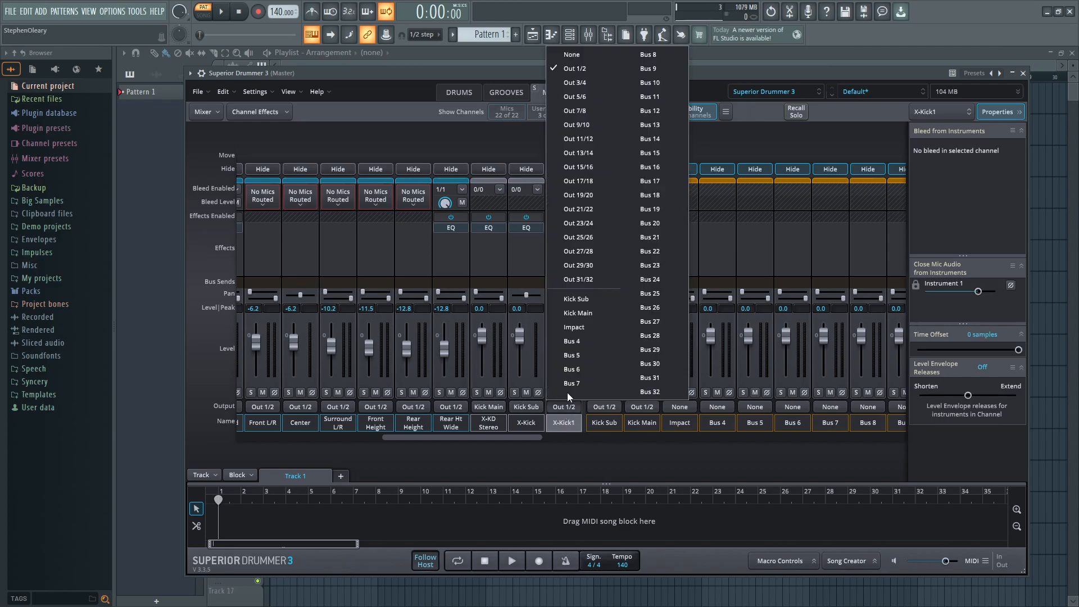
pyautogui.click(568, 320)
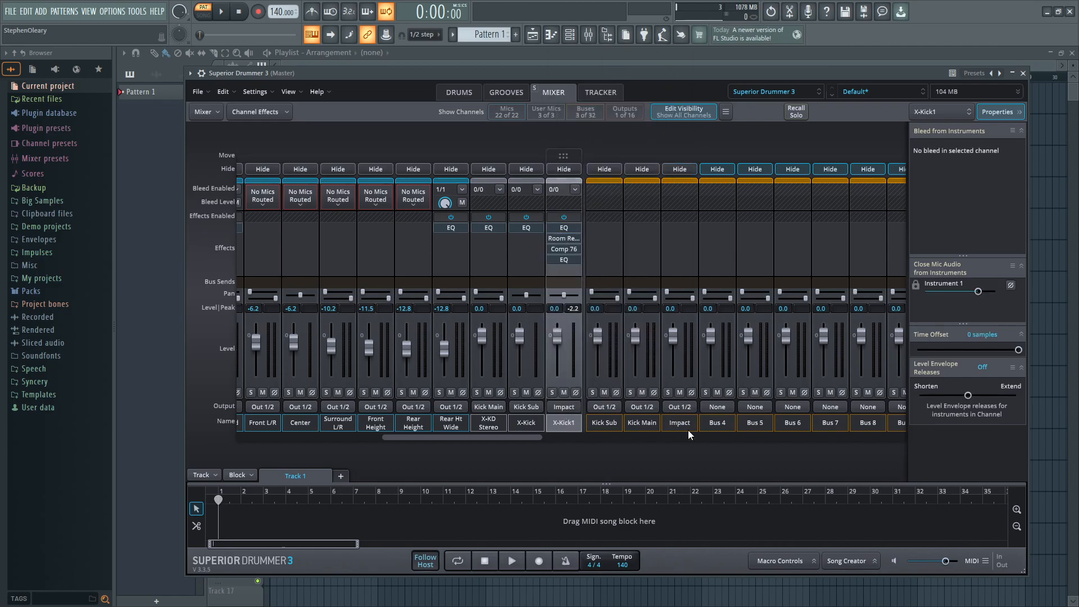
# - Route the Kick Main bus to Out 3/4 and the Impact bus to Out 5/6
pyautogui.click(652, 405)
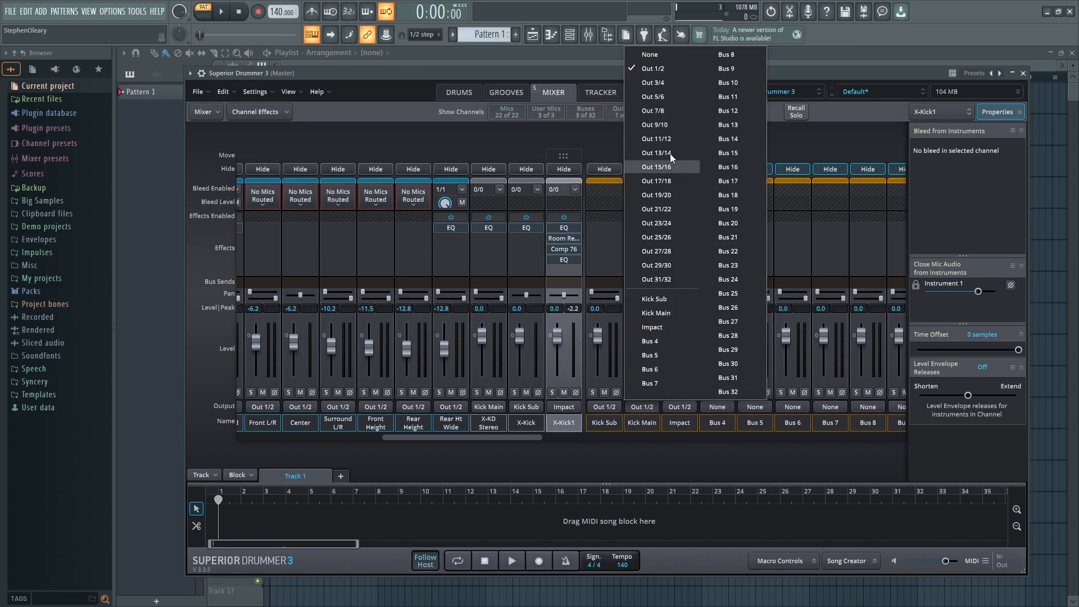
pyautogui.click(664, 84)
pyautogui.click(680, 407)
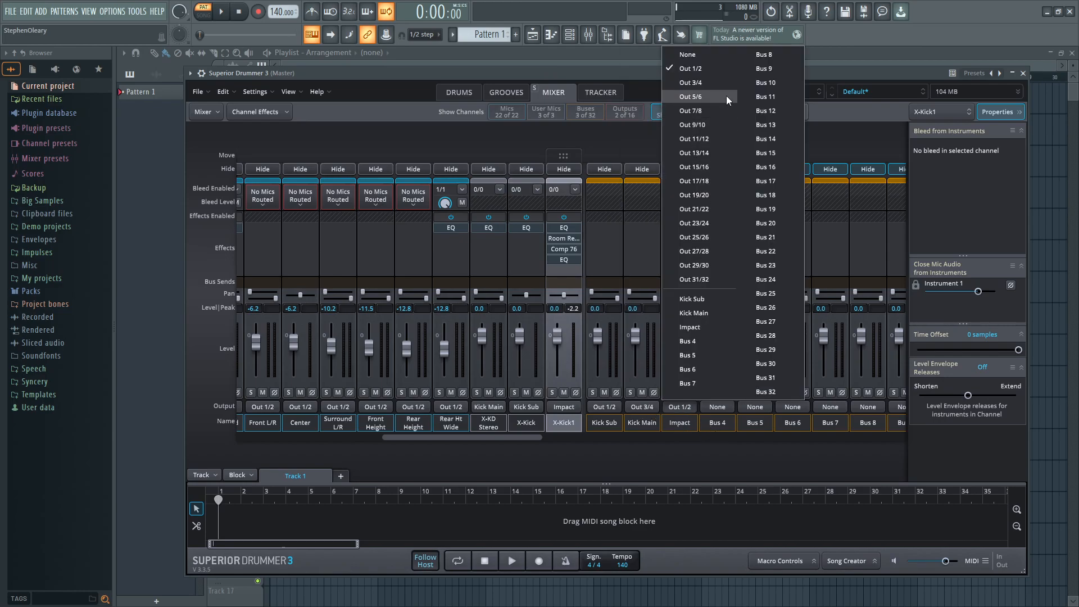
pyautogui.click(683, 96)
# - Start a new instrument search on the drum kit, filtered to favourites in the Hitmaker Machines library
pyautogui.click(459, 93)
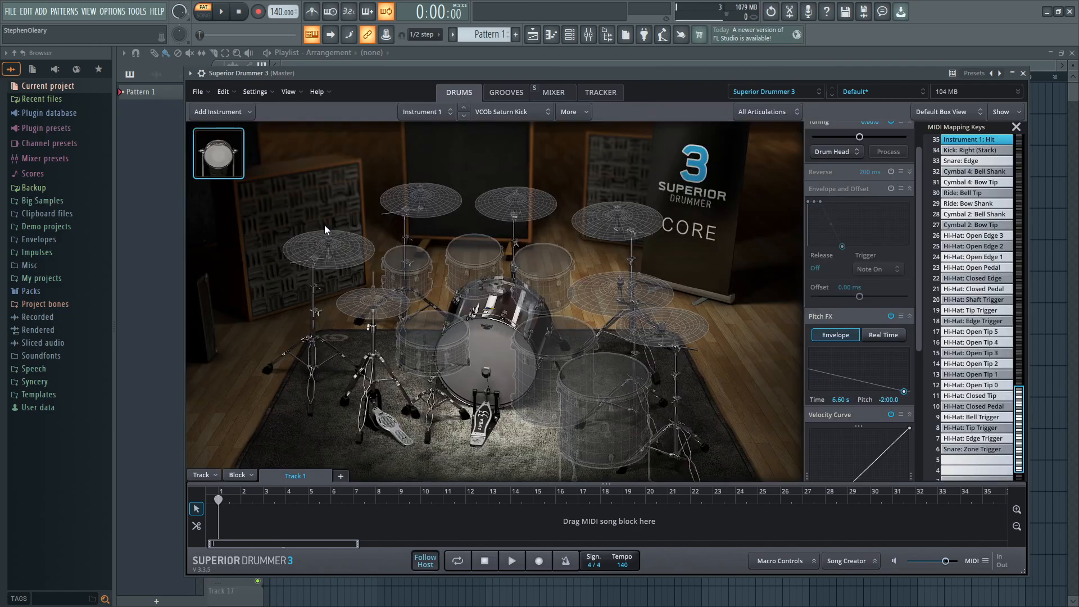
pyautogui.click(243, 112)
pyautogui.click(368, 140)
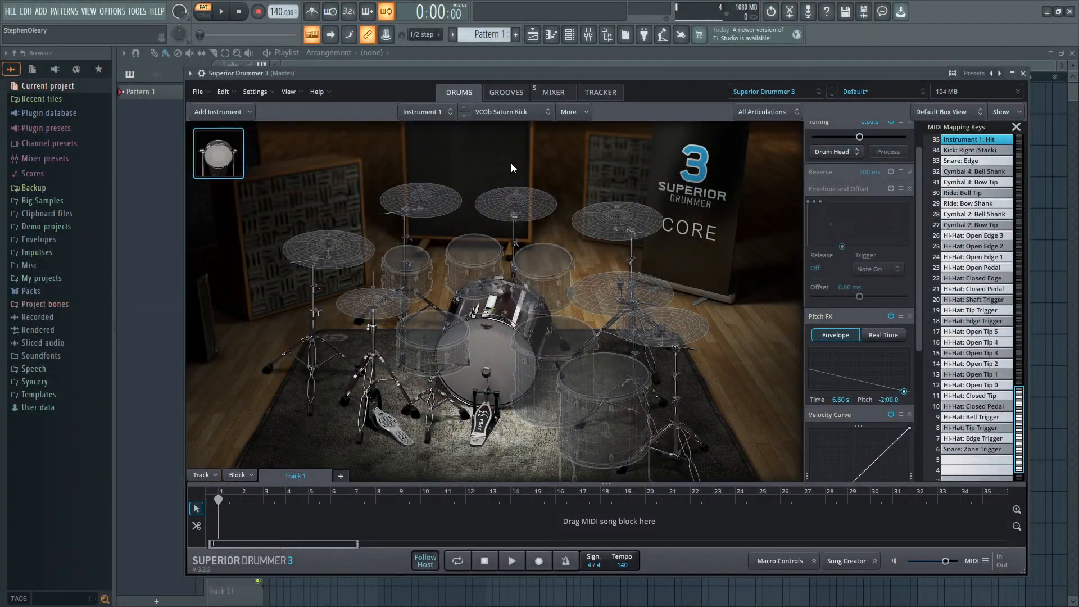
pyautogui.click(222, 111)
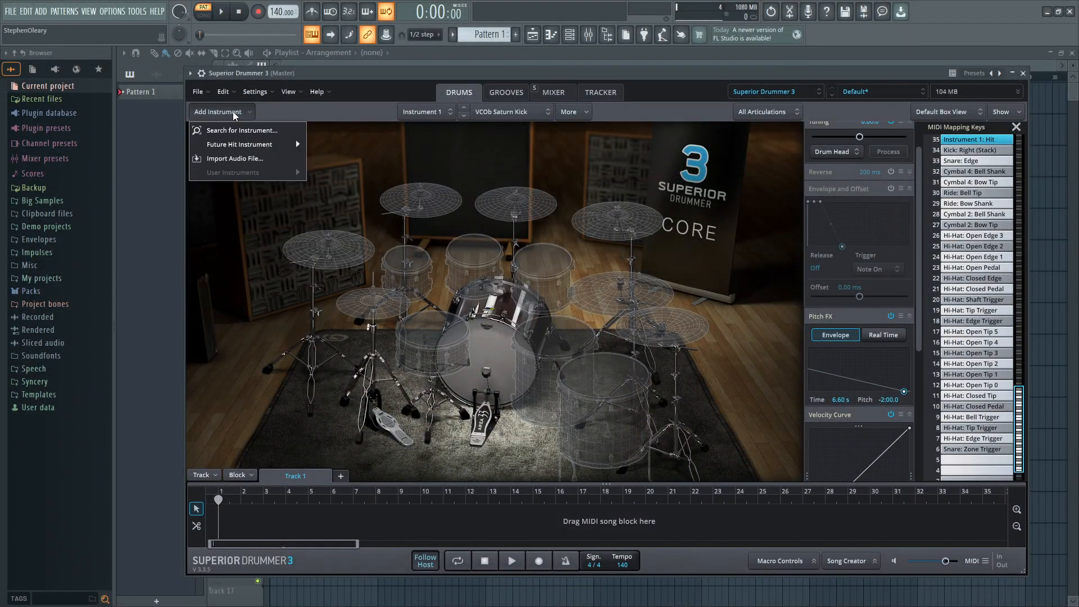
pyautogui.click(232, 130)
pyautogui.scroll(5, 265, 202)
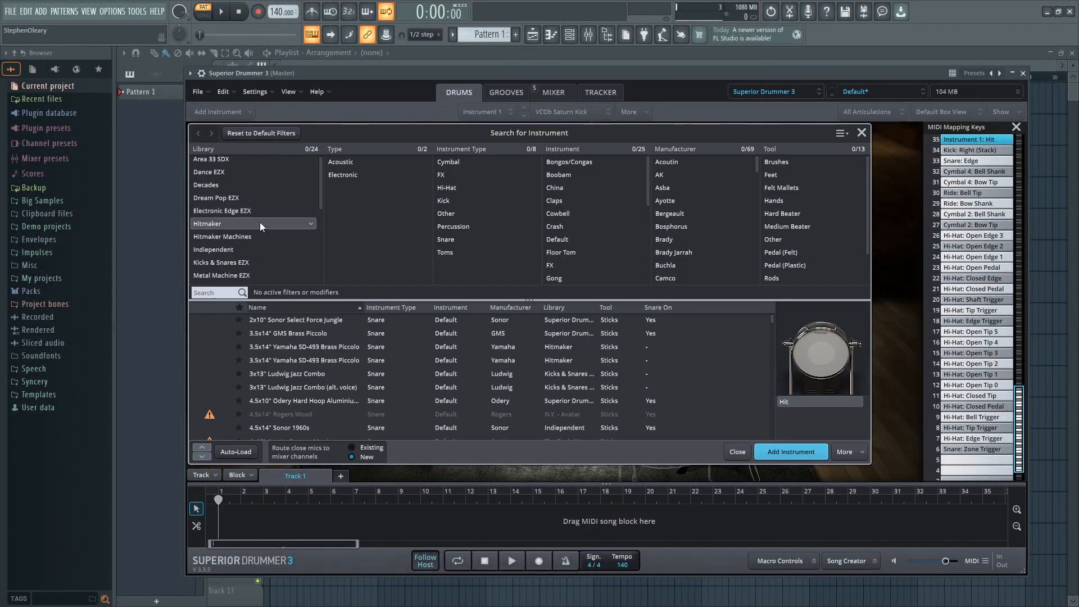
pyautogui.click(260, 237)
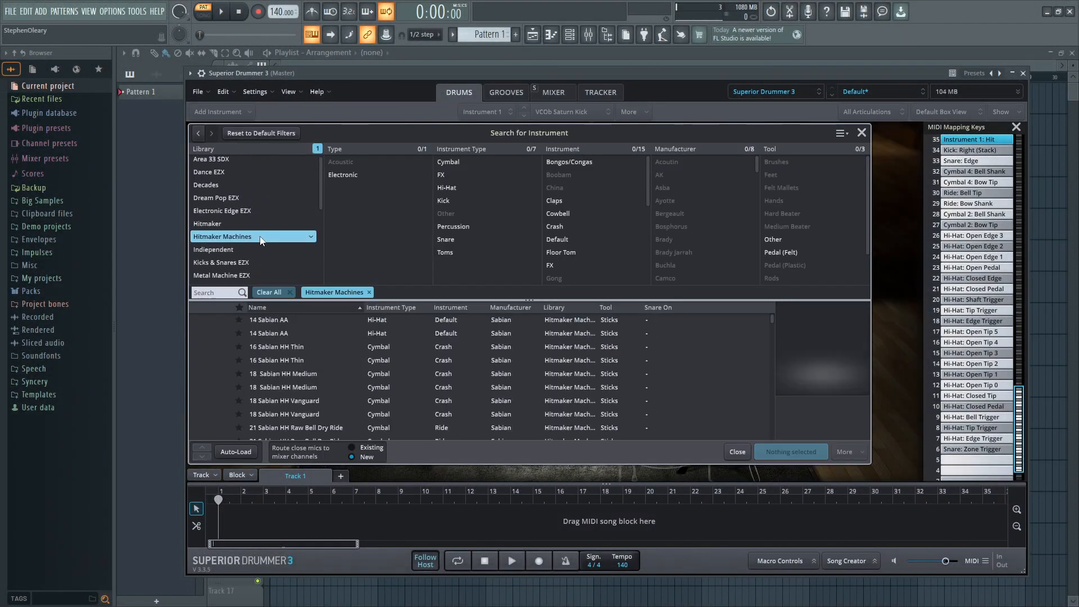
pyautogui.click(238, 308)
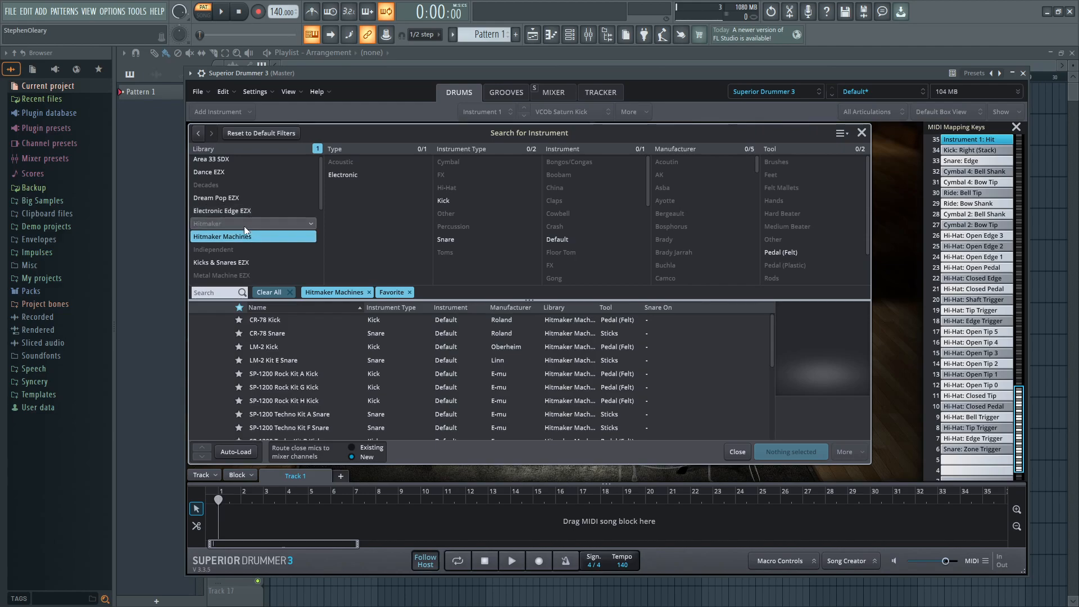
# - Audition the favourite Hitmaker Machines kicks and snares, comparing the LM-2 and the SP-1200 Rock, Techno and Turbo kit sounds
pyautogui.click(283, 346)
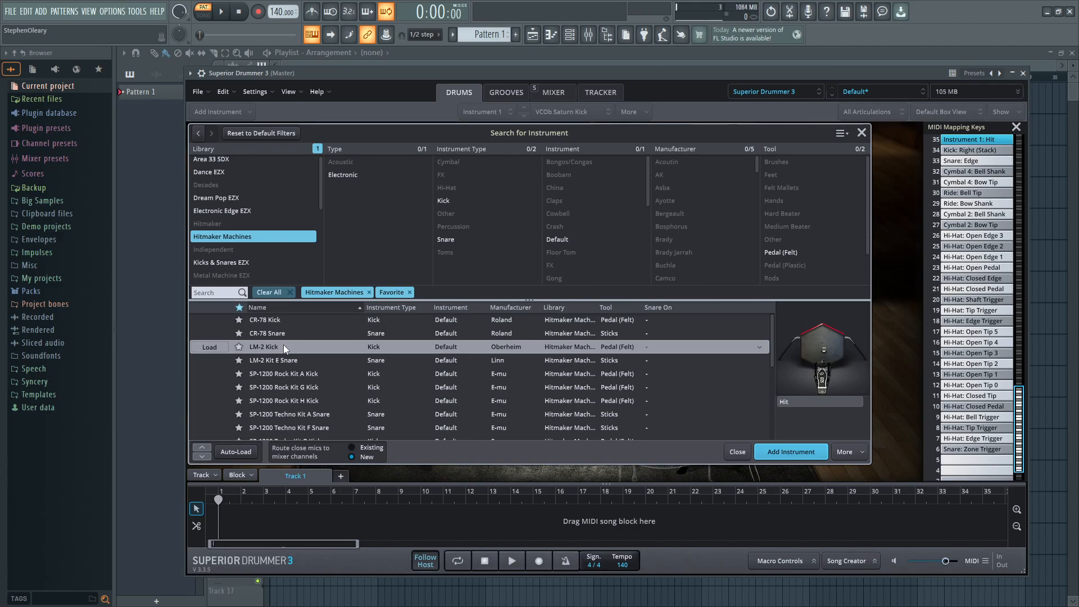
pyautogui.click(285, 374)
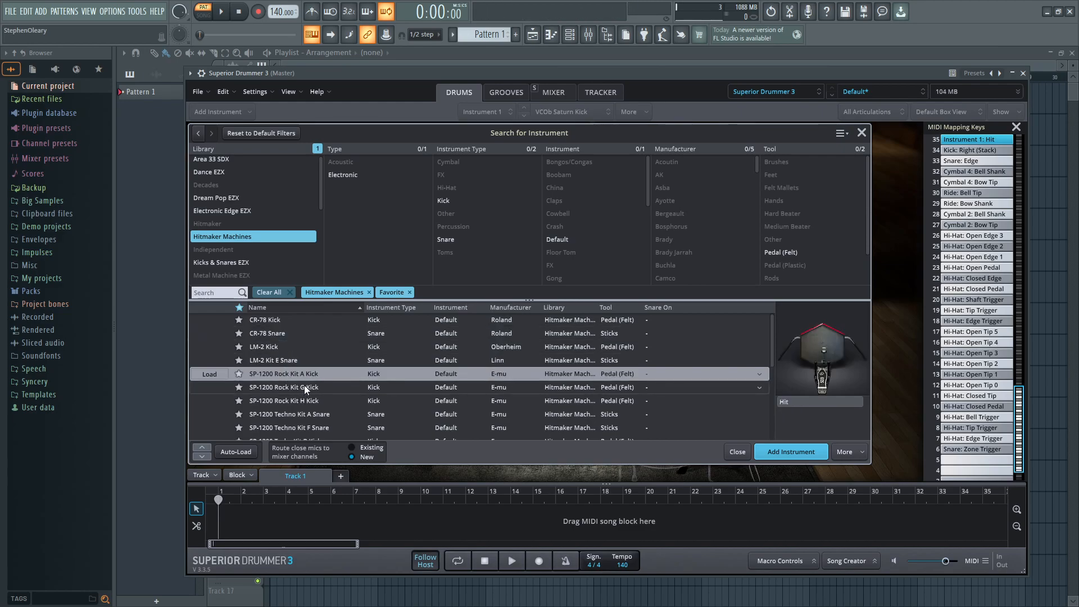
pyautogui.scroll(-1, 305, 386)
pyautogui.click(305, 394)
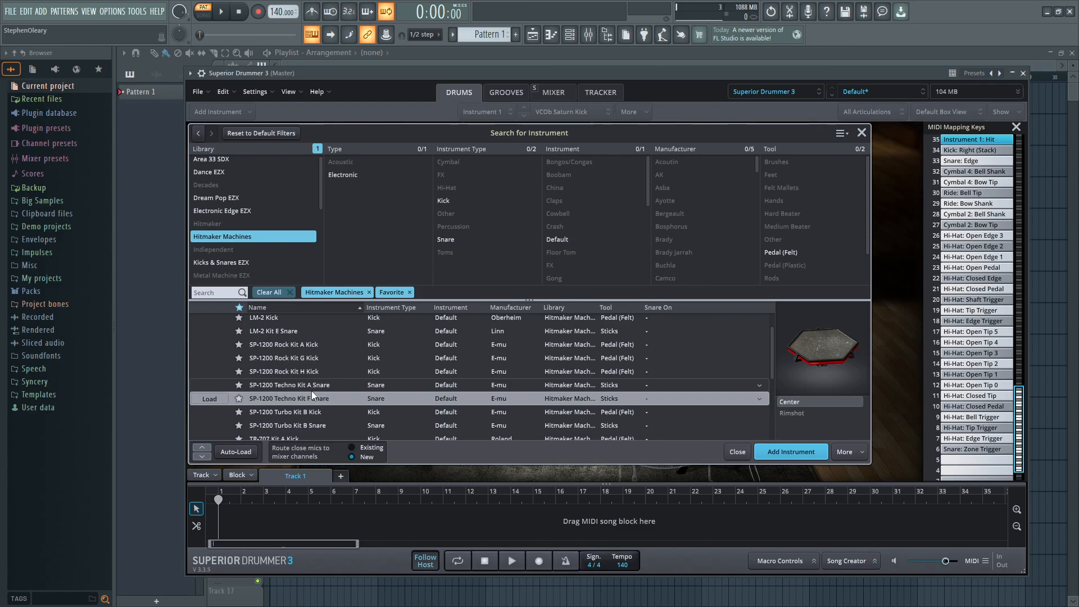
pyautogui.click(308, 416)
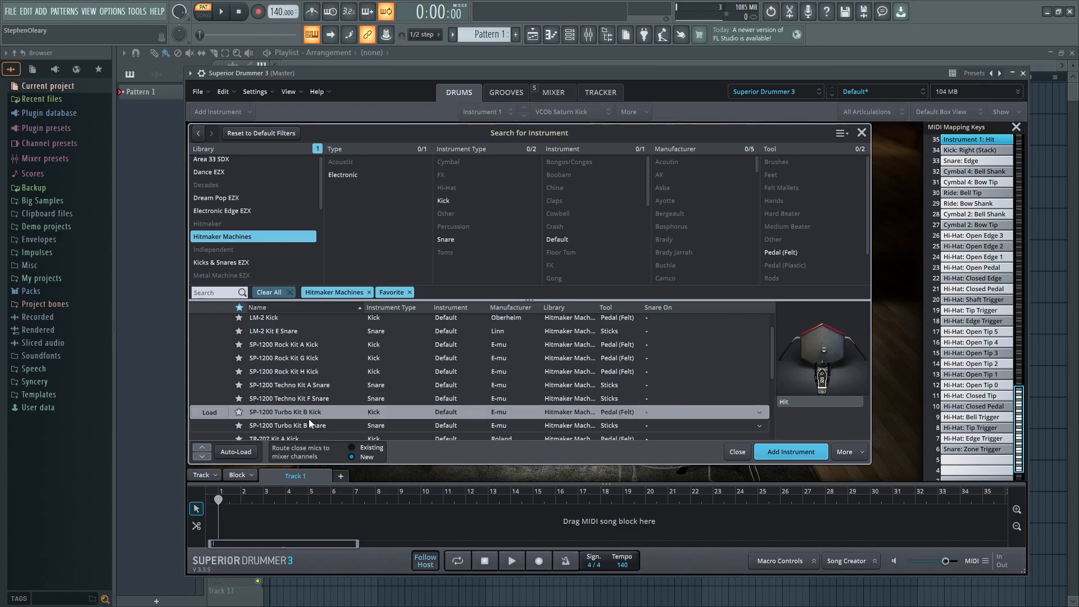
pyautogui.click(326, 395)
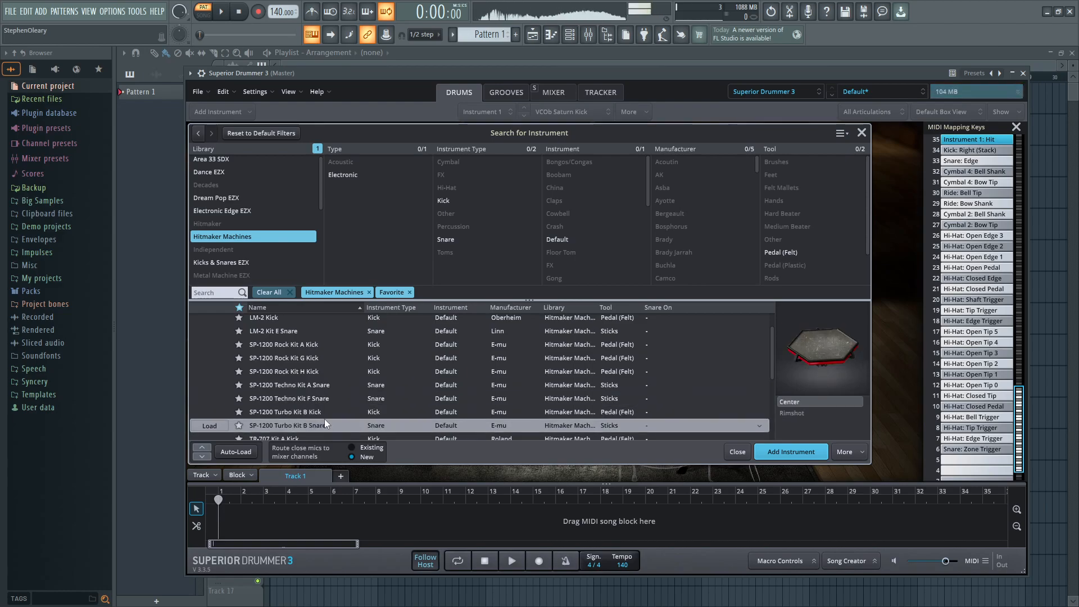
pyautogui.click(325, 389)
pyautogui.click(324, 414)
pyautogui.click(320, 368)
pyautogui.click(318, 356)
pyautogui.click(317, 343)
pyautogui.click(318, 357)
pyautogui.click(318, 371)
# - Add the SP-1200 Turbo Kit B Kick to the kit as a new instrument and audition it
pyautogui.click(315, 412)
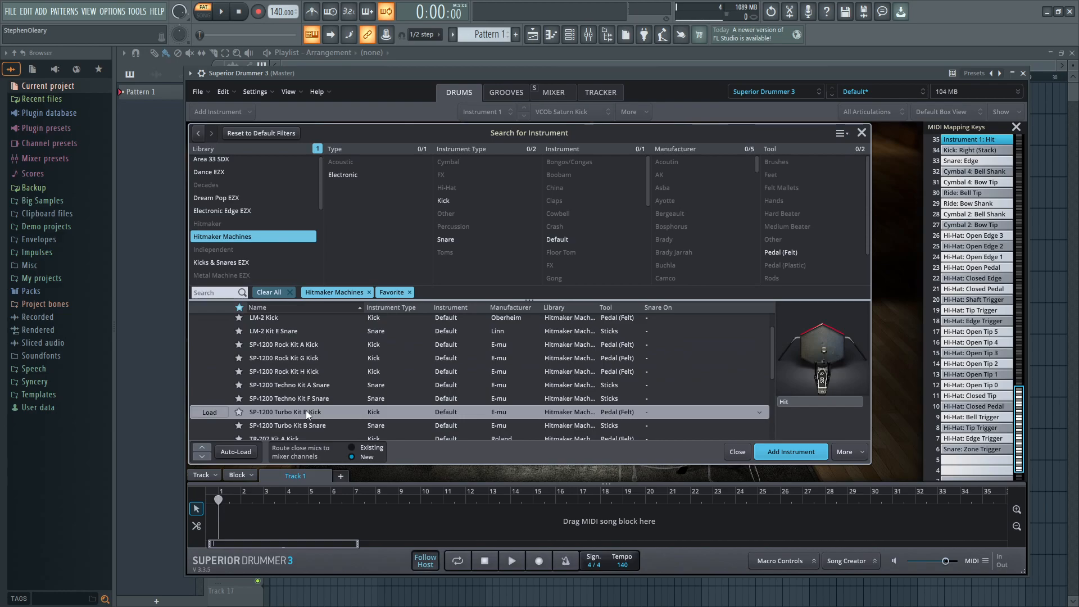
pyautogui.click(779, 450)
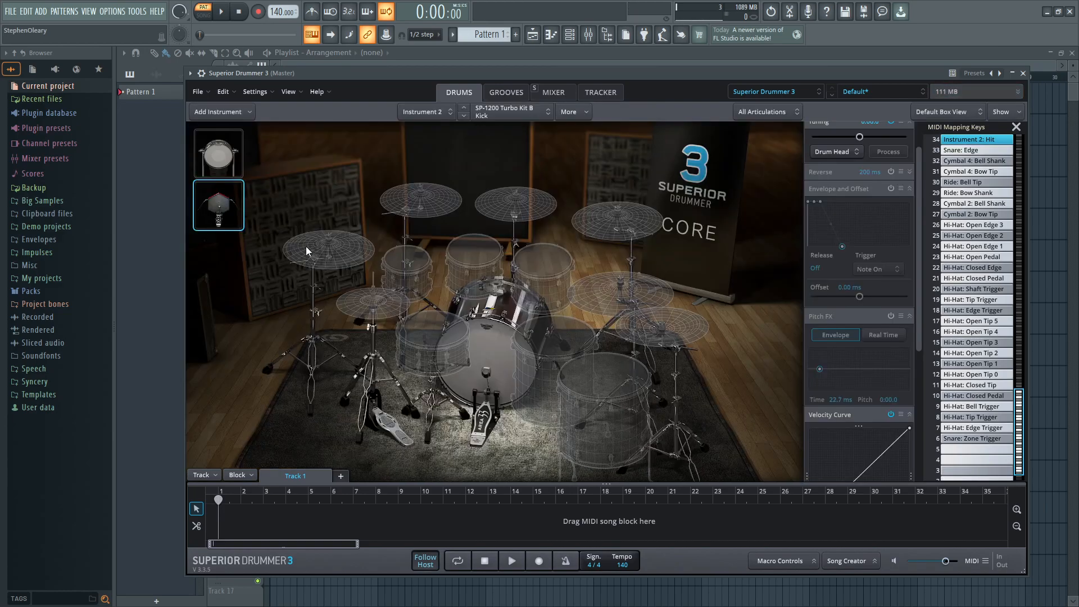
pyautogui.click(226, 212)
pyautogui.click(226, 211)
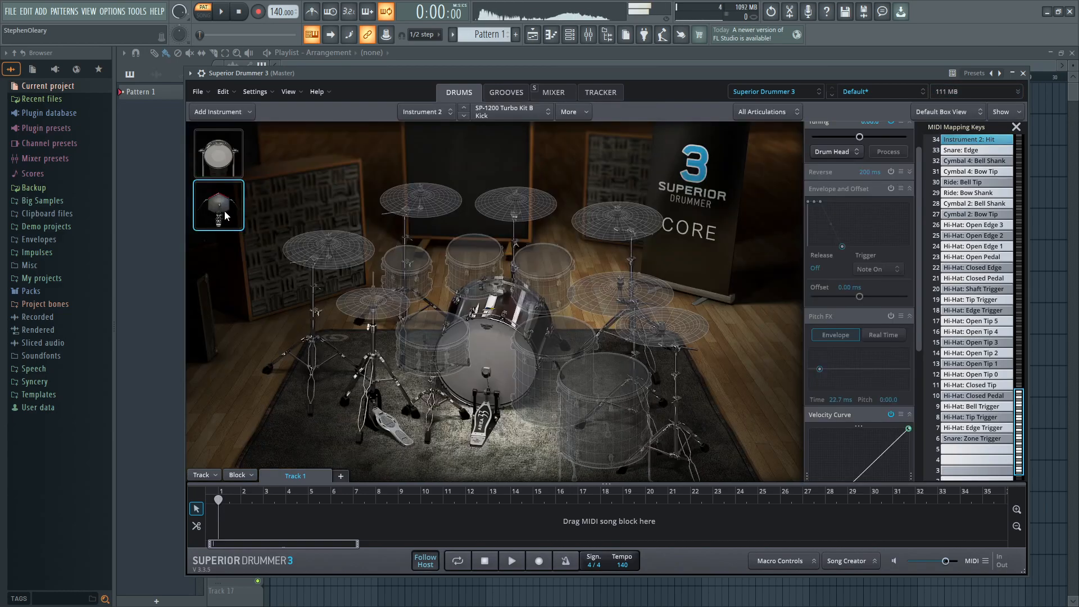
# - Open the microphone routing for the SP-1200 Turbo Kit B Kick and route its Amb Mid and Front bleed mics to Amb Mid
pyautogui.rightClick(221, 209)
pyautogui.moveTo(231, 224)
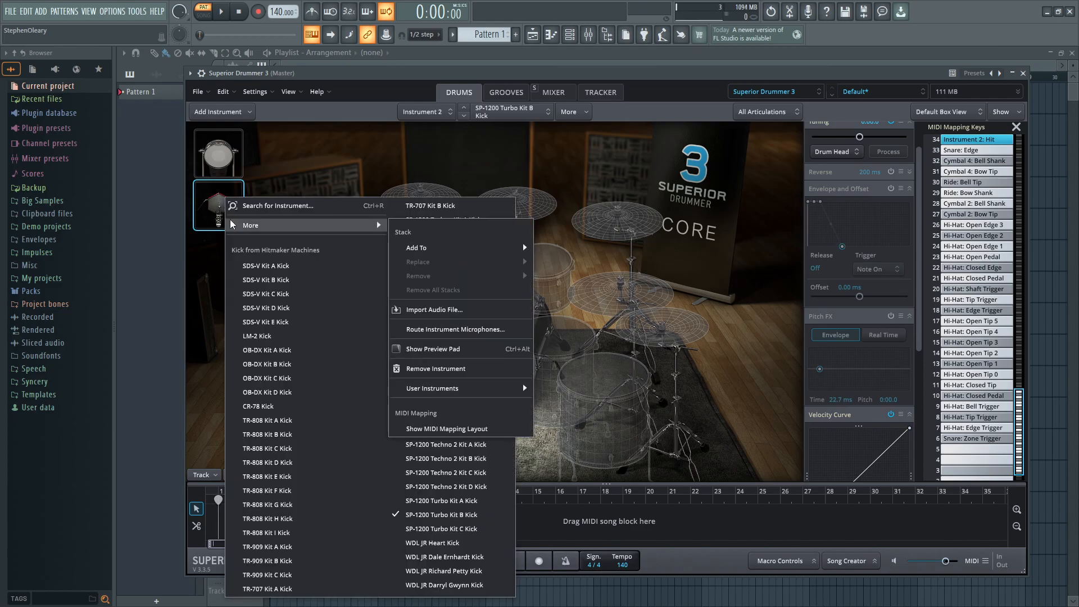
pyautogui.click(460, 329)
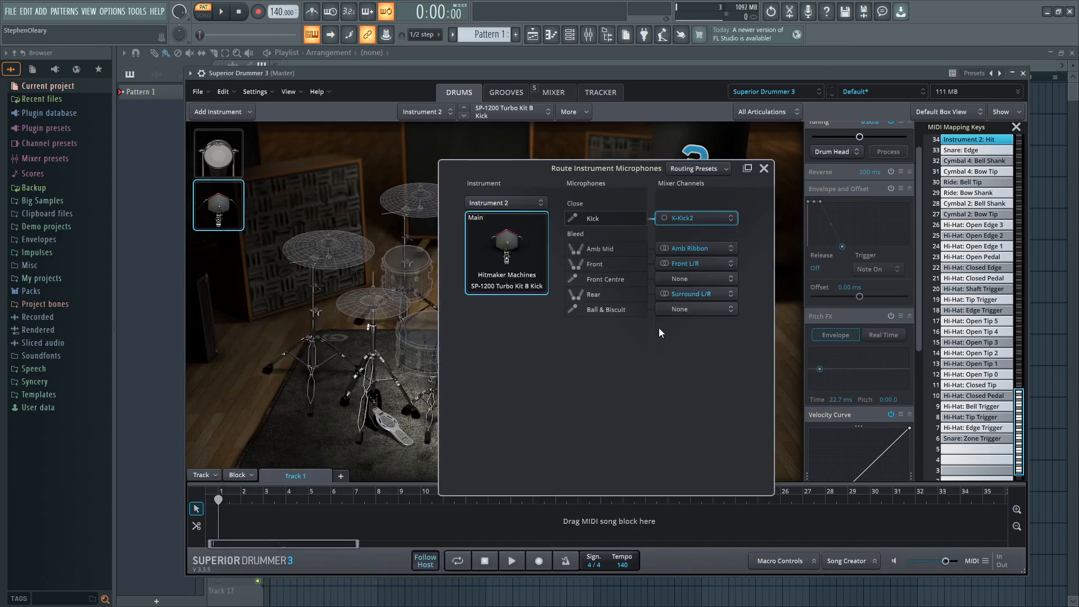
pyautogui.click(712, 248)
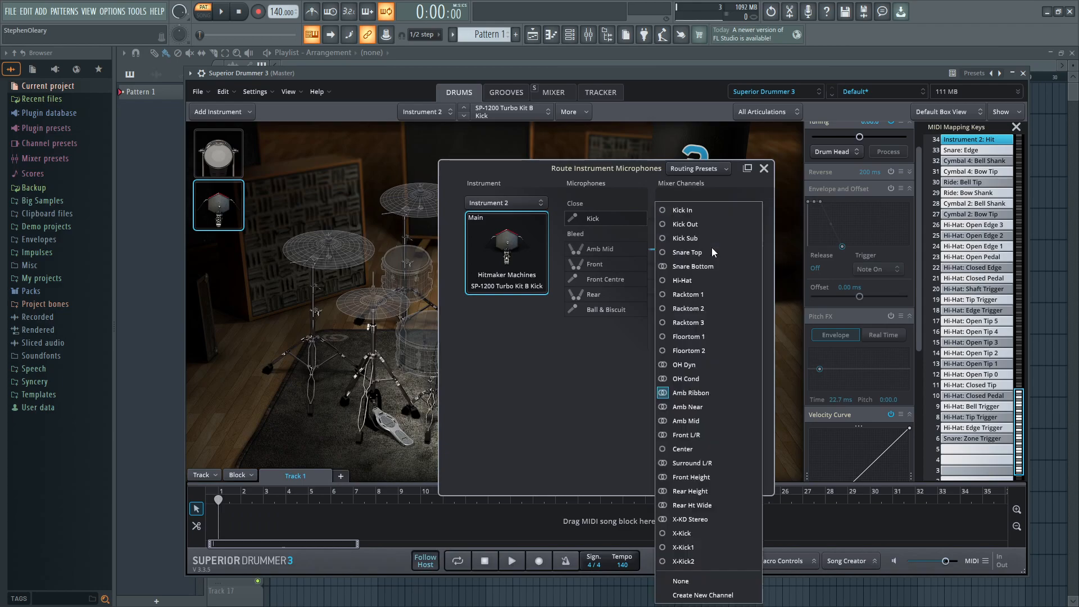
pyautogui.click(718, 419)
pyautogui.click(688, 264)
pyautogui.click(727, 420)
# - Route the instrument's Front Centre, Rear and Ball & Biscuit bleed mics to Amb Mid, close the routing and show the mixer
pyautogui.click(707, 278)
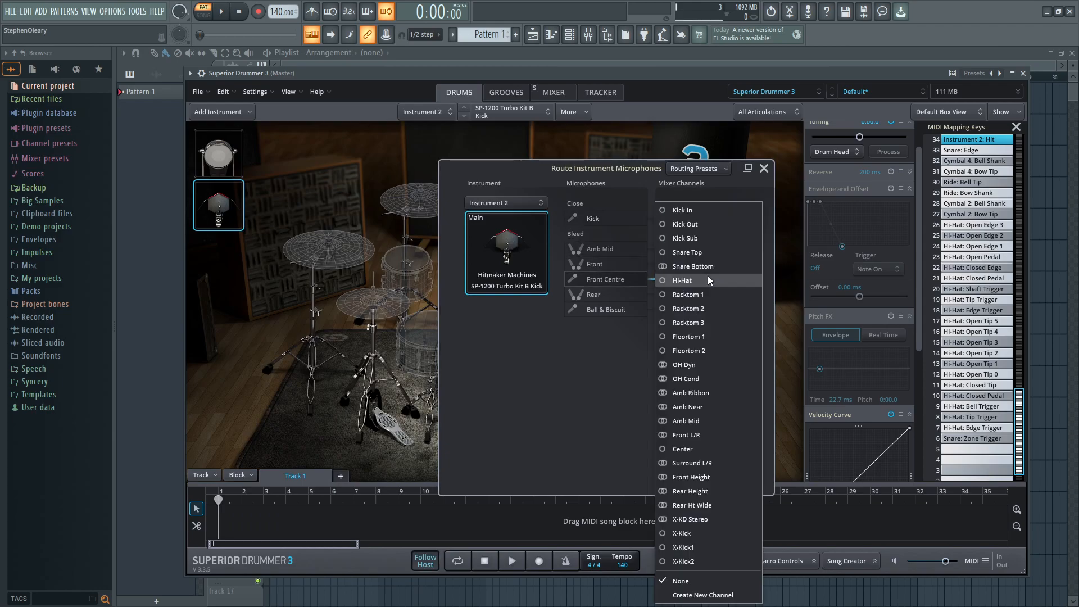
pyautogui.click(716, 423)
pyautogui.click(698, 297)
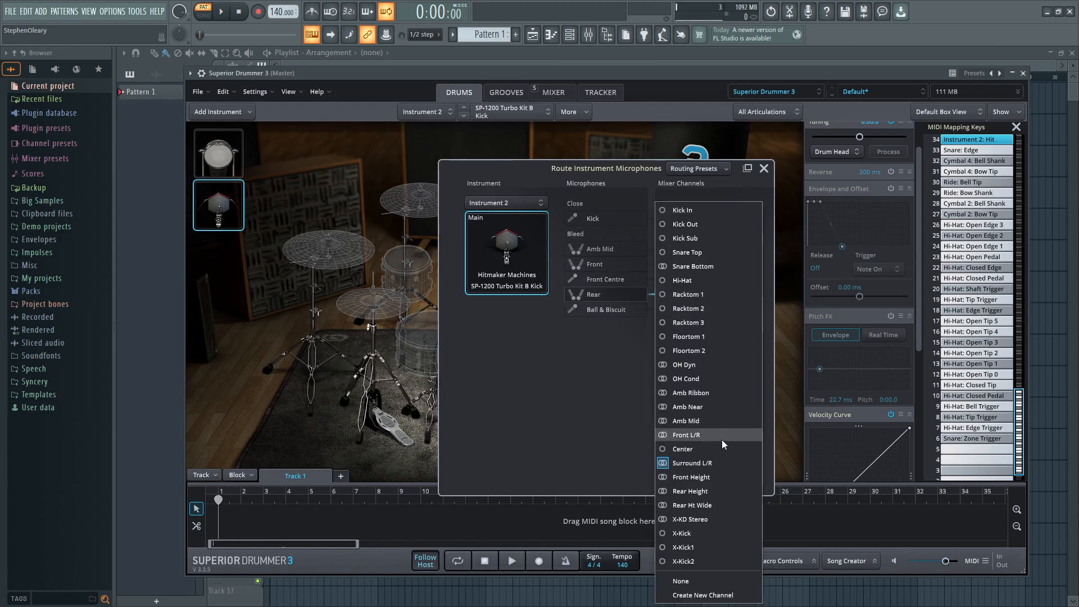
pyautogui.click(715, 421)
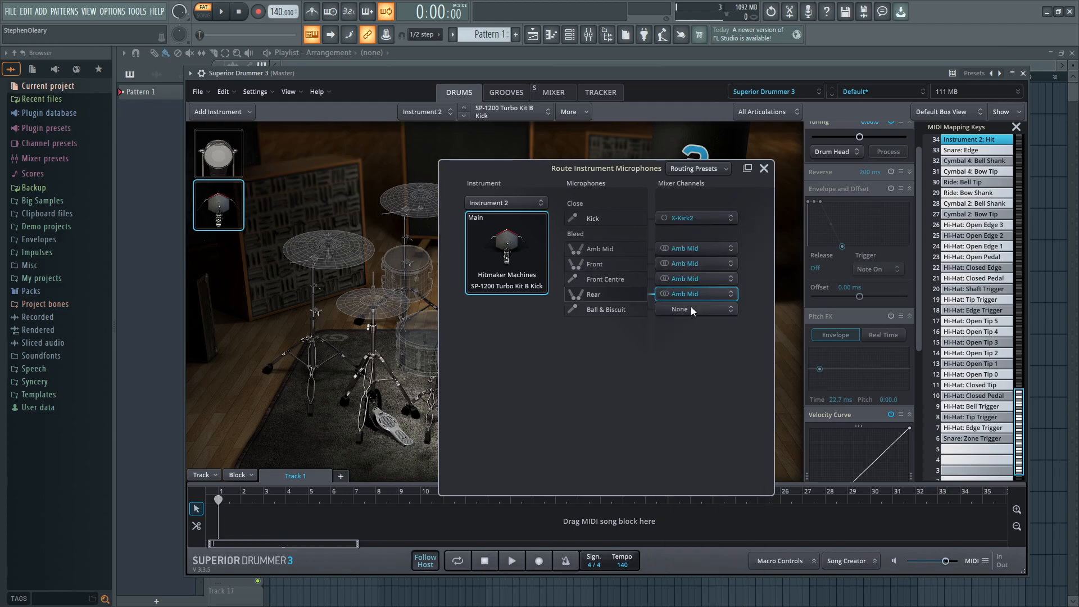
pyautogui.click(691, 309)
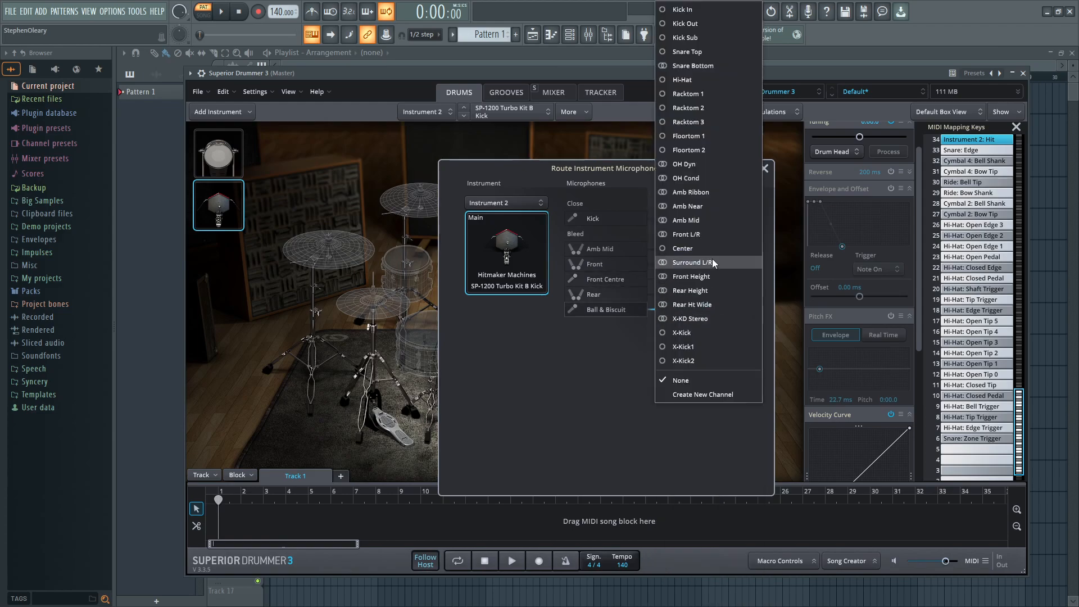
pyautogui.click(711, 220)
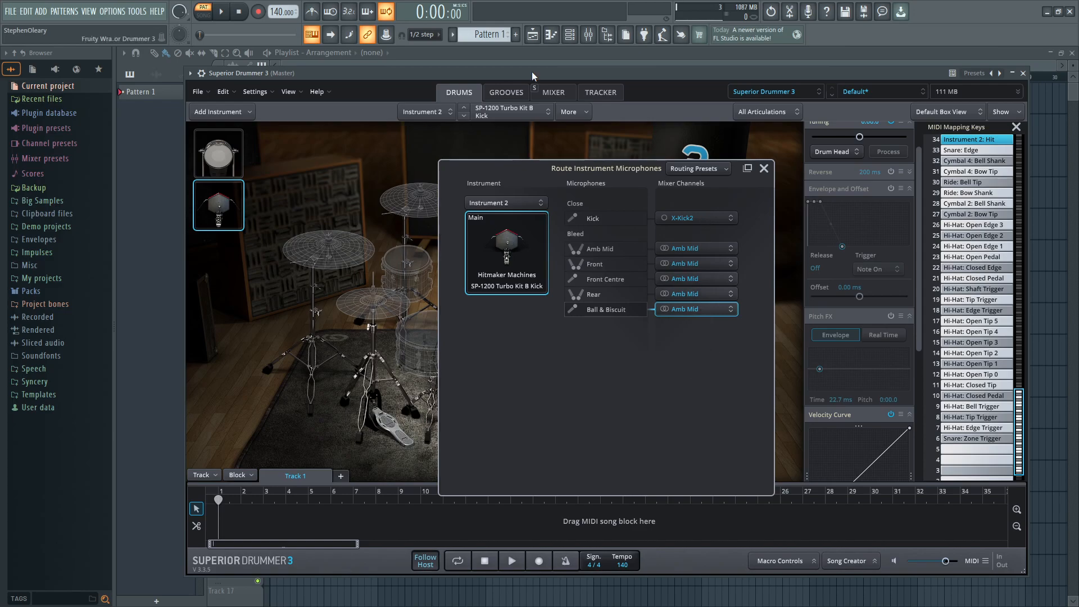
pyautogui.click(550, 91)
pyautogui.click(765, 169)
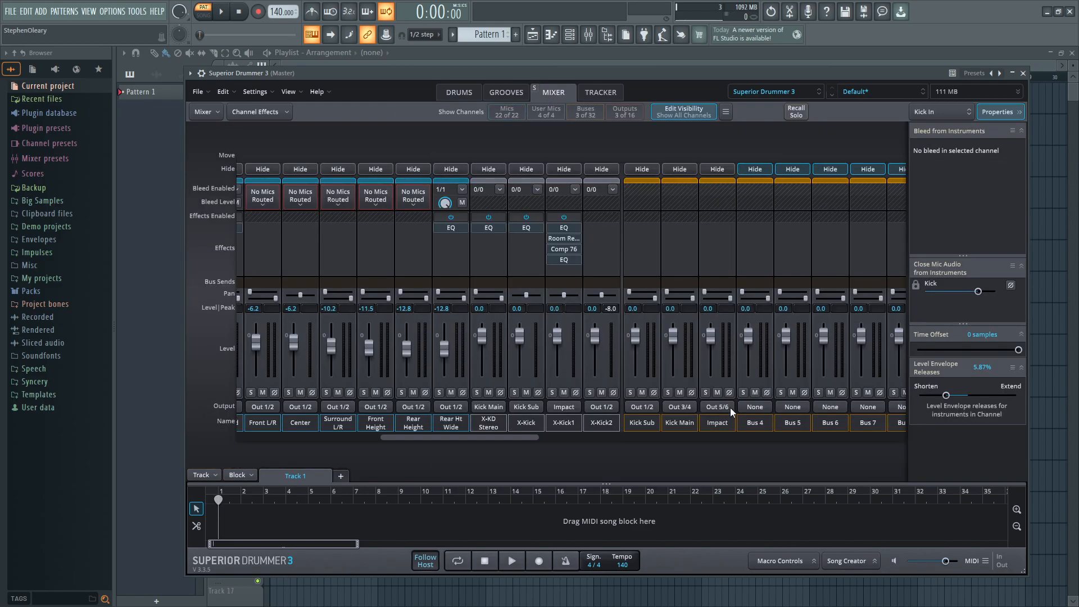
# - Route the X-Kick2 channel's output to Bus 4 and rename that bus FX kick
pyautogui.click(606, 426)
pyautogui.click(606, 407)
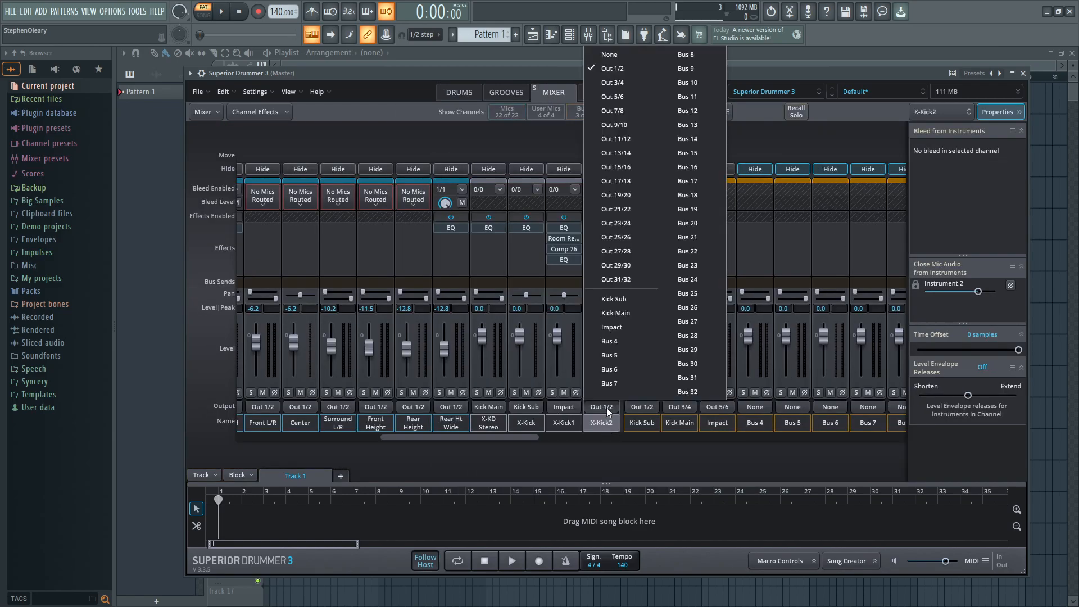
pyautogui.click(650, 347)
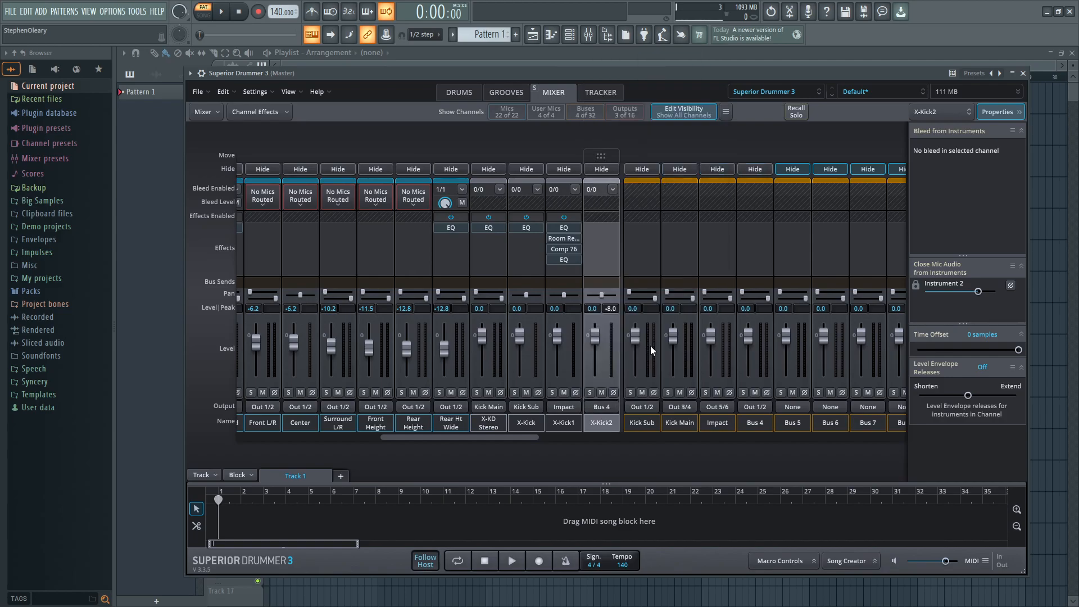
pyautogui.click(761, 424)
pyautogui.write('FX kick')
pyautogui.press('Return')
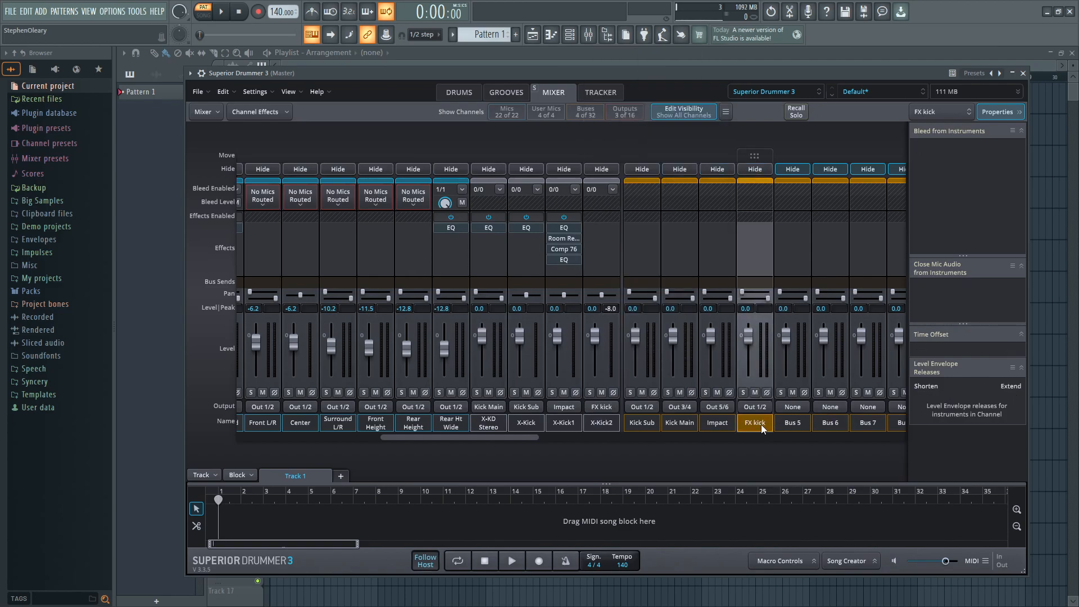
# - Select the Kick Sub bus and audition the main kick and the VCOb Saturn Kick in the drum view
pyautogui.click(654, 423)
pyautogui.click(461, 92)
pyautogui.click(487, 366)
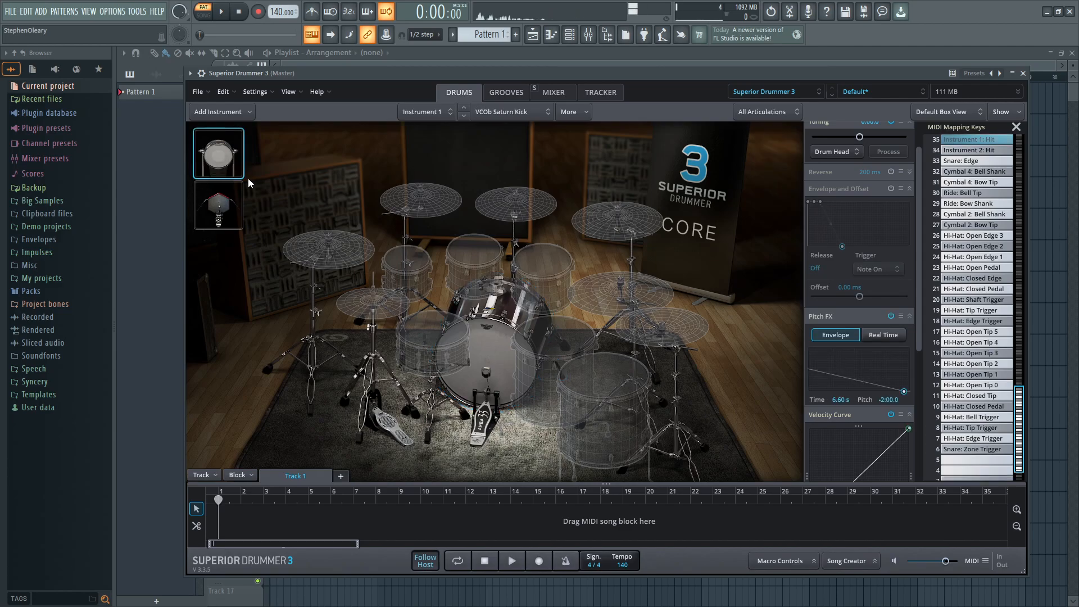
# - Set the input gain of X-Kick1's Comp 76 to -6.6 dB, audition the kicks and close the compressor
pyautogui.click(553, 92)
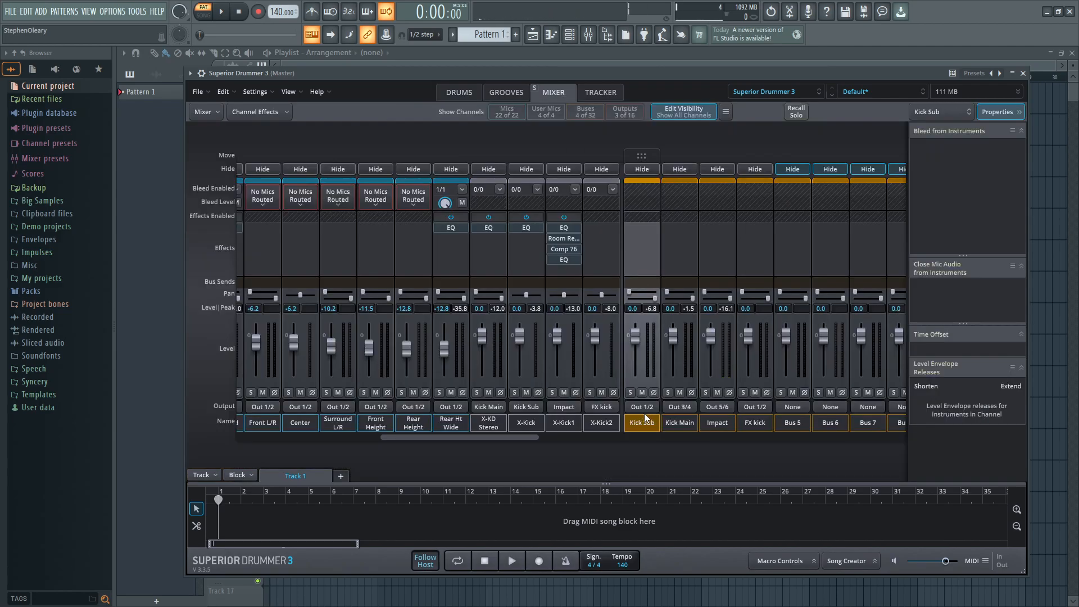
pyautogui.click(566, 250)
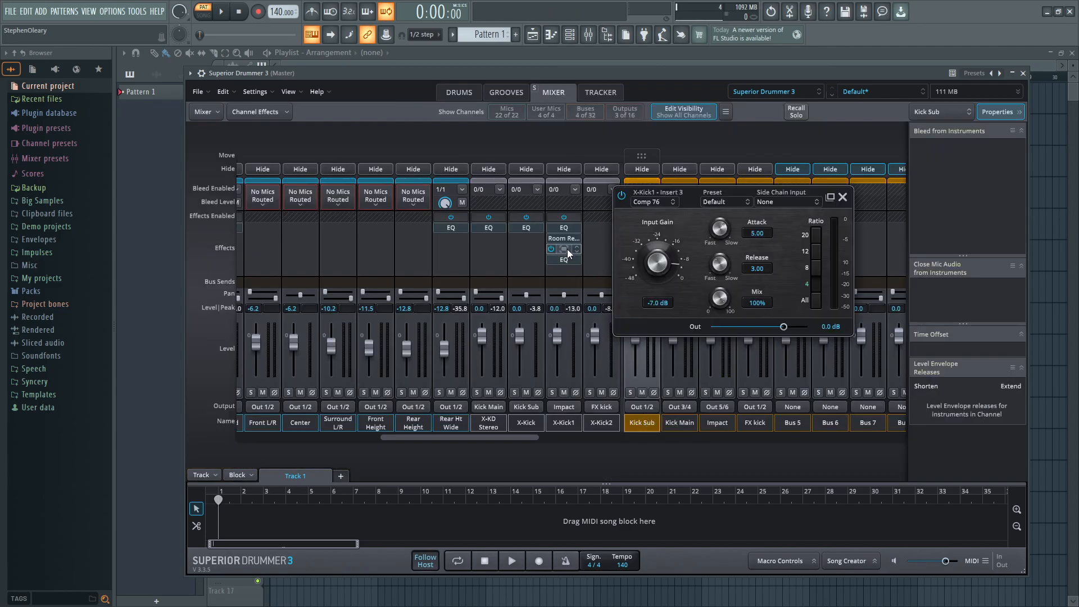
pyautogui.moveTo(662, 281); pyautogui.dragTo(661, 277)
pyautogui.click(460, 93)
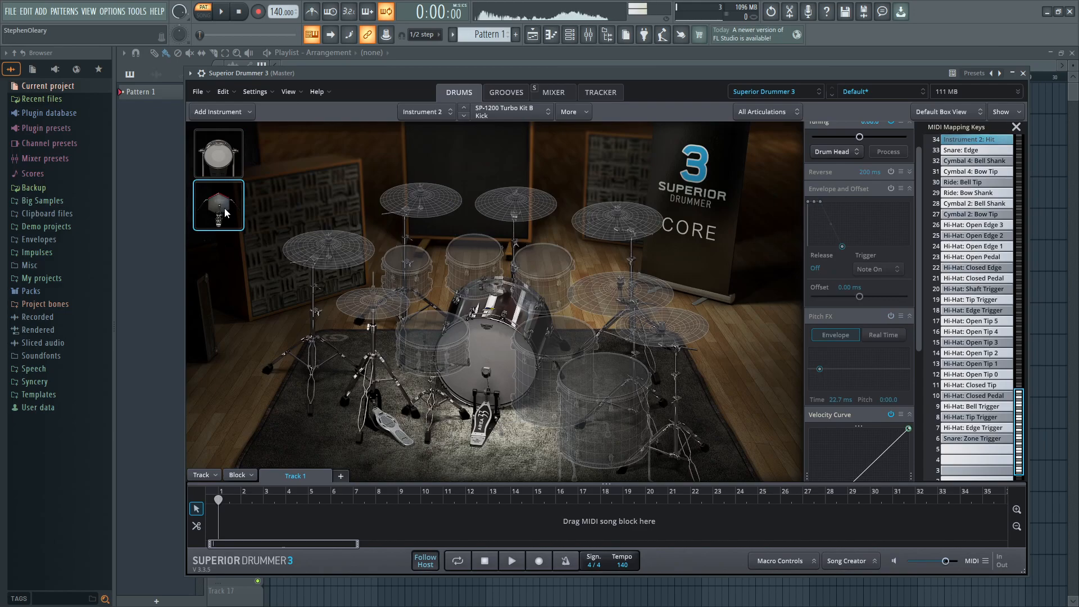
pyautogui.click(556, 94)
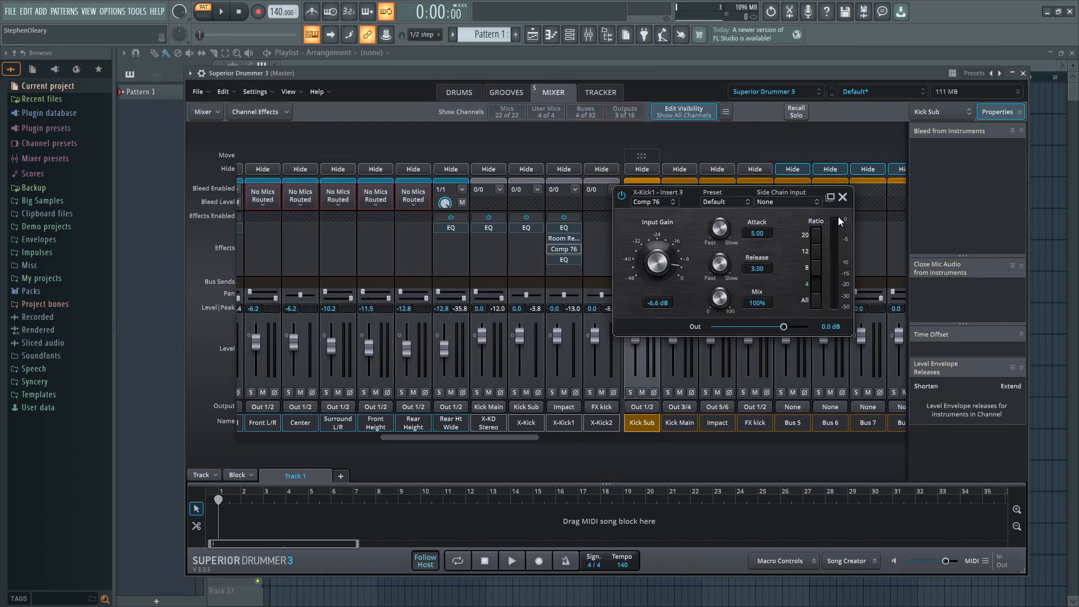
pyautogui.click(844, 197)
# - Inspect the instrument bleed feeding the Amb Mid channel and audition the SP-1200 Turbo Kit B Kick
pyautogui.moveTo(511, 436); pyautogui.dragTo(424, 444)
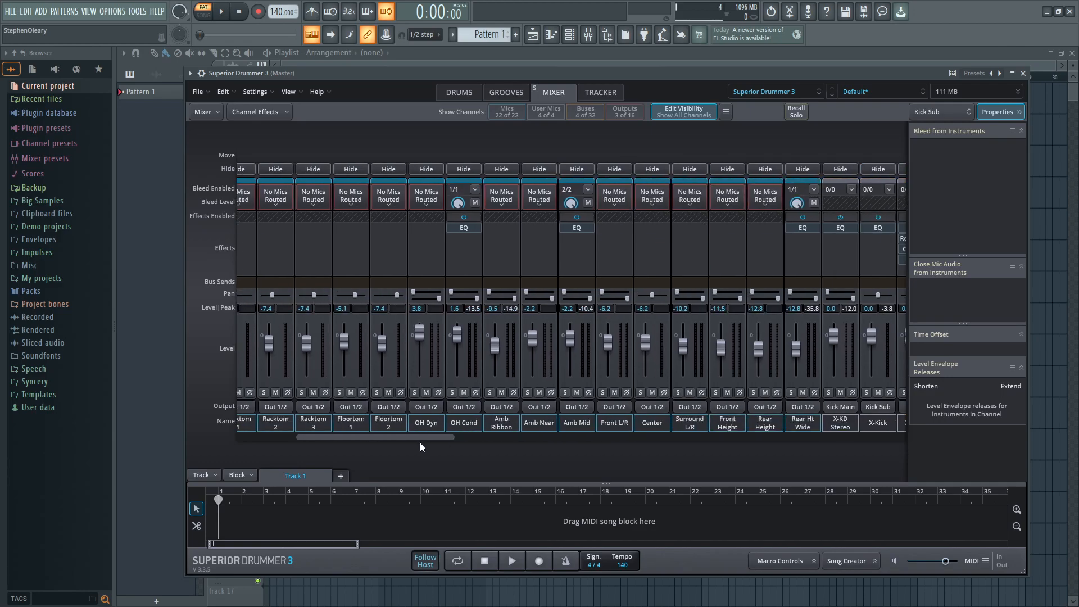
pyautogui.click(562, 424)
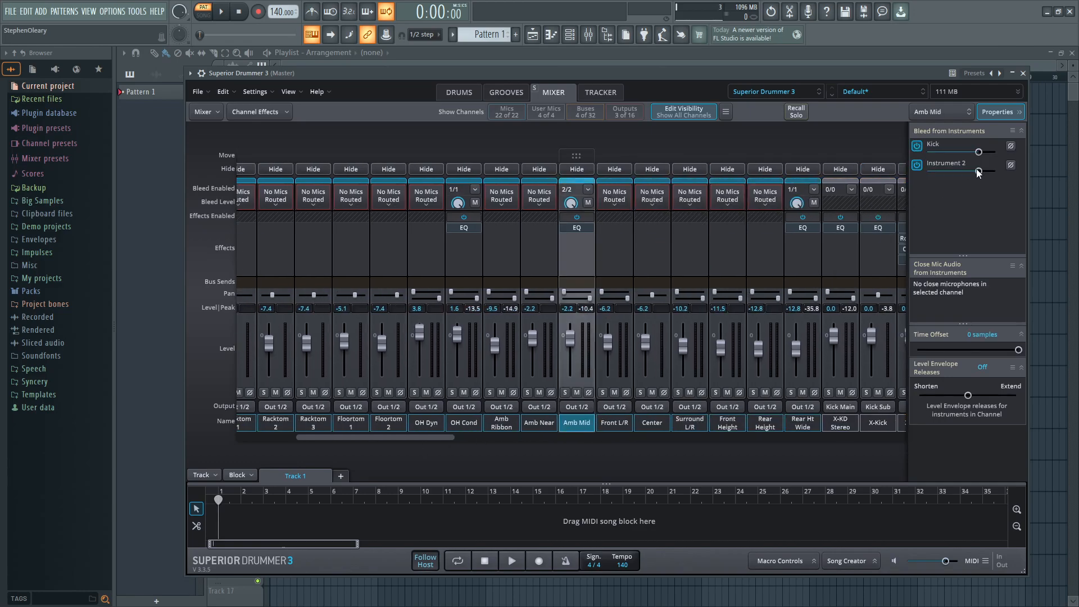
pyautogui.click(444, 92)
pyautogui.click(219, 222)
pyautogui.click(550, 94)
# - Audition the main kick, its right stack and the stack's second layer, comparing them with the SP-1200 Turbo Kit B Kick
pyautogui.click(460, 93)
pyautogui.click(485, 362)
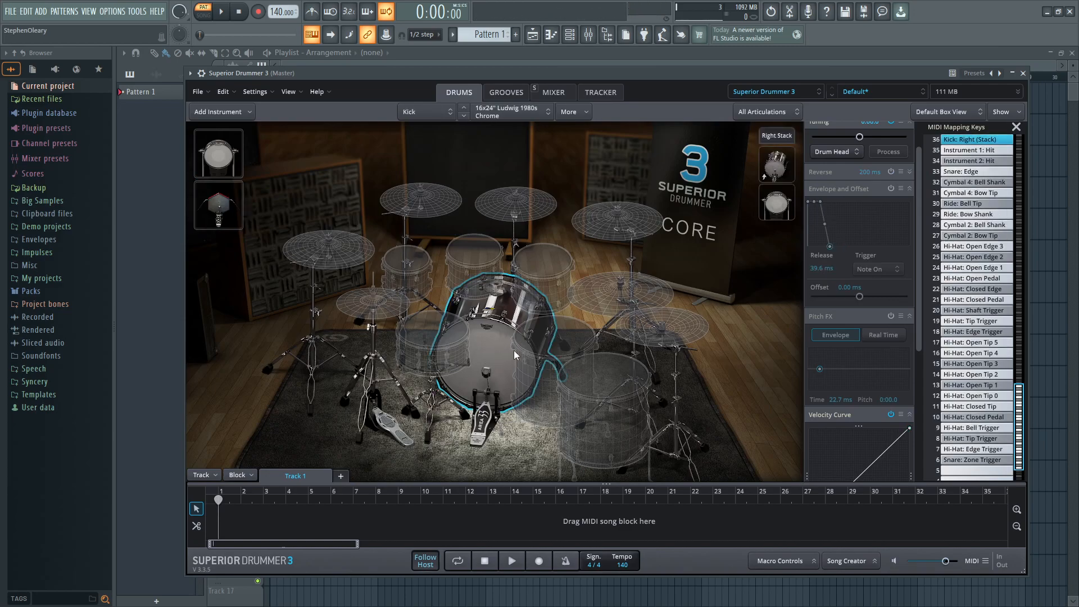
pyautogui.click(783, 138)
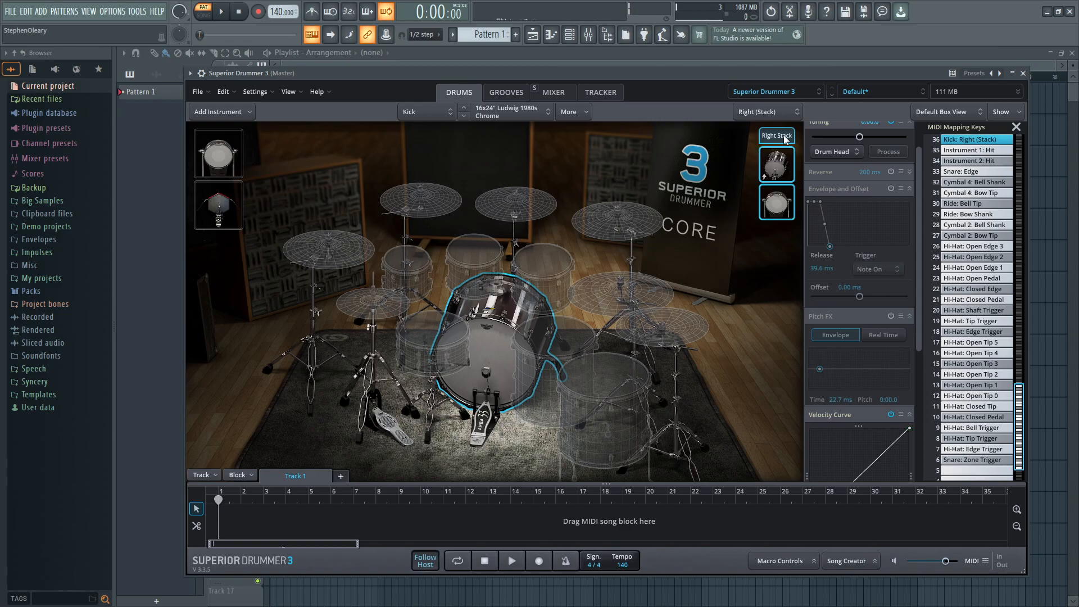
pyautogui.click(777, 202)
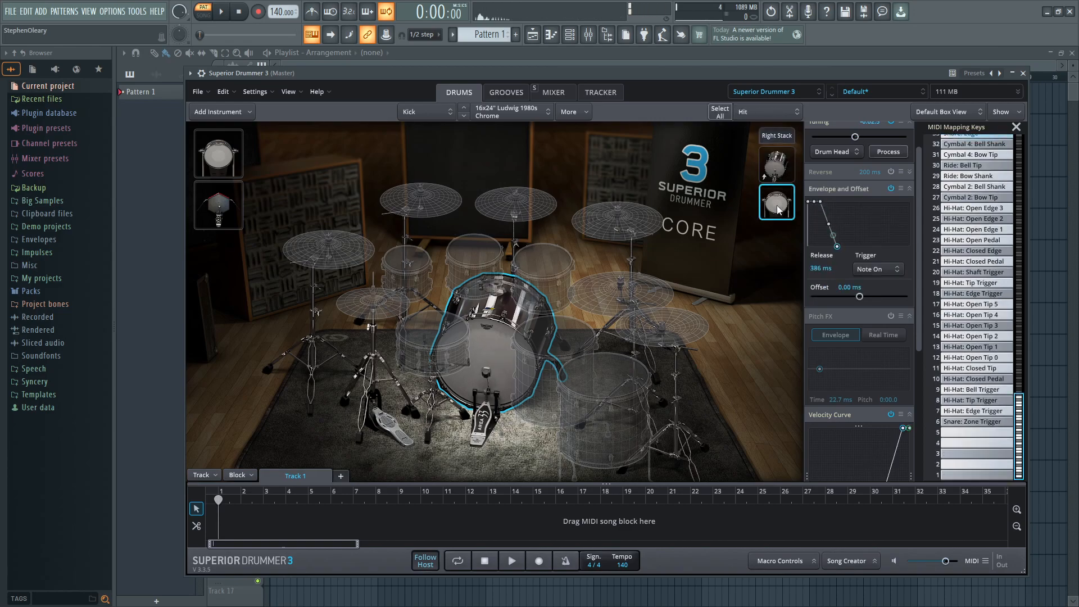
pyautogui.click(216, 204)
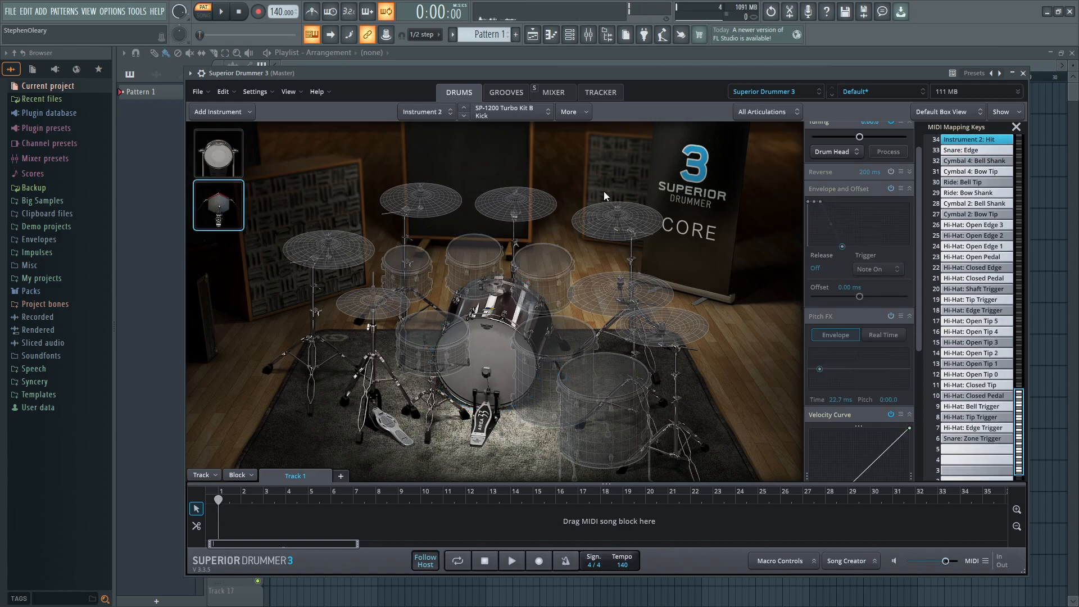